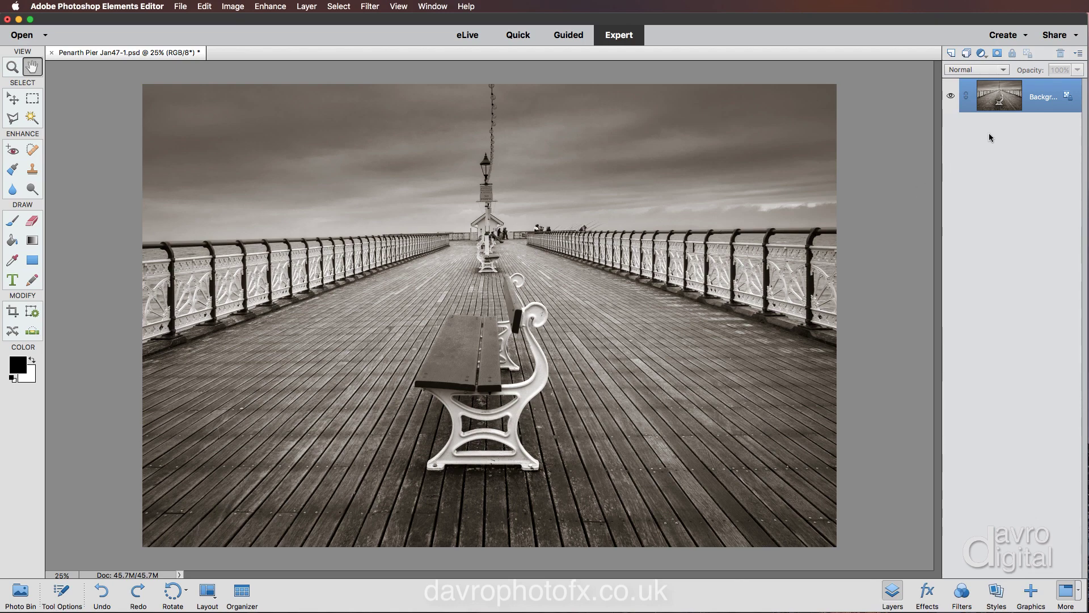
Duplicate the background layer and open the Canvas Size settings.
{"action": "key", "text": "super+j"}
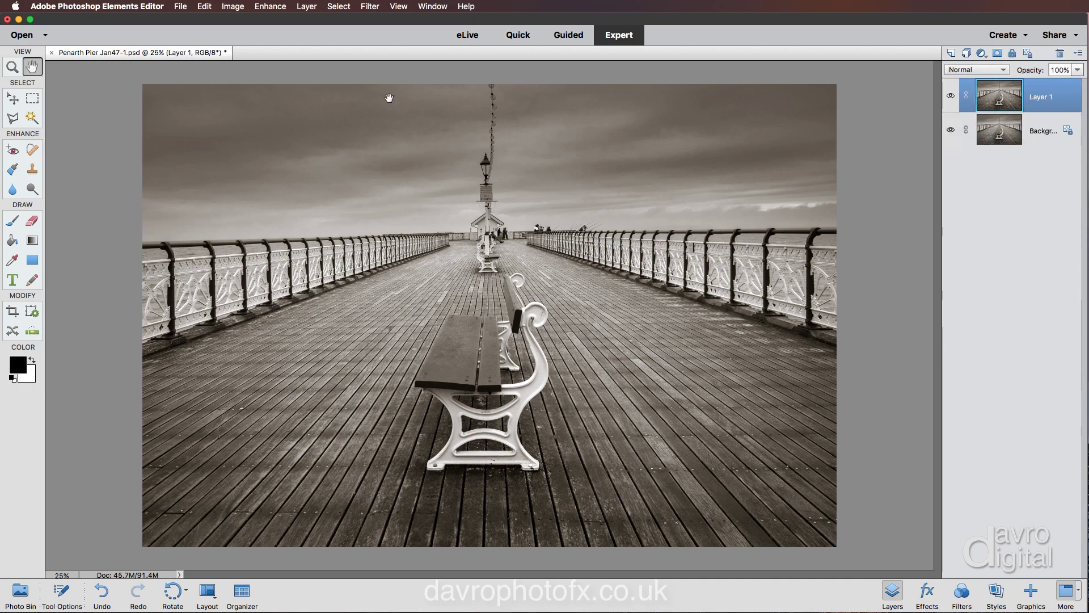
{"action": "left_click", "coordinate": [226, 8]}
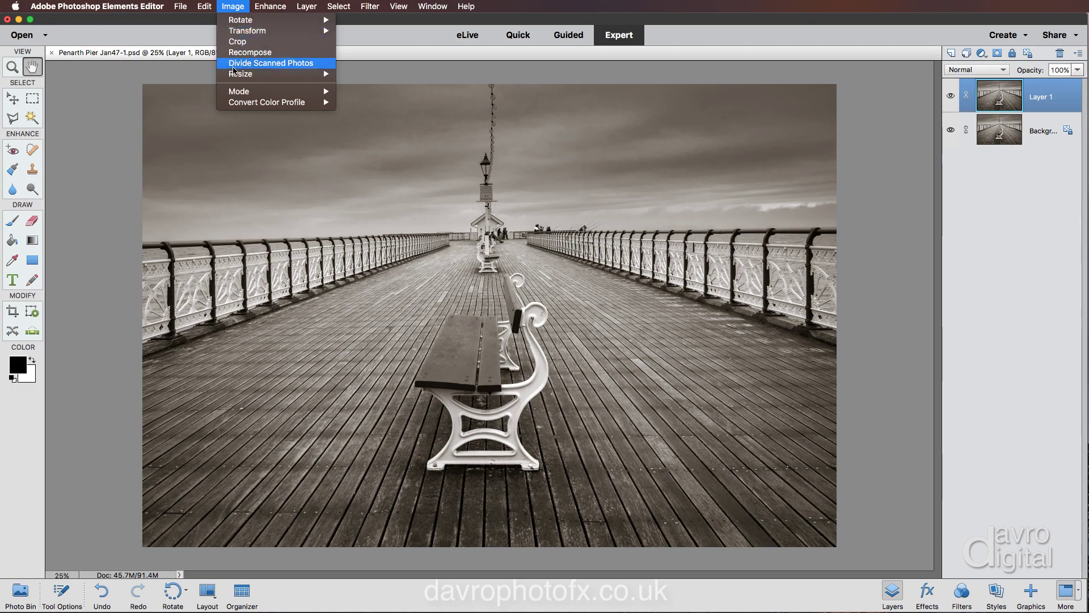
{"action": "mouse_move", "coordinate": [240, 74]}
{"action": "left_click", "coordinate": [375, 84]}
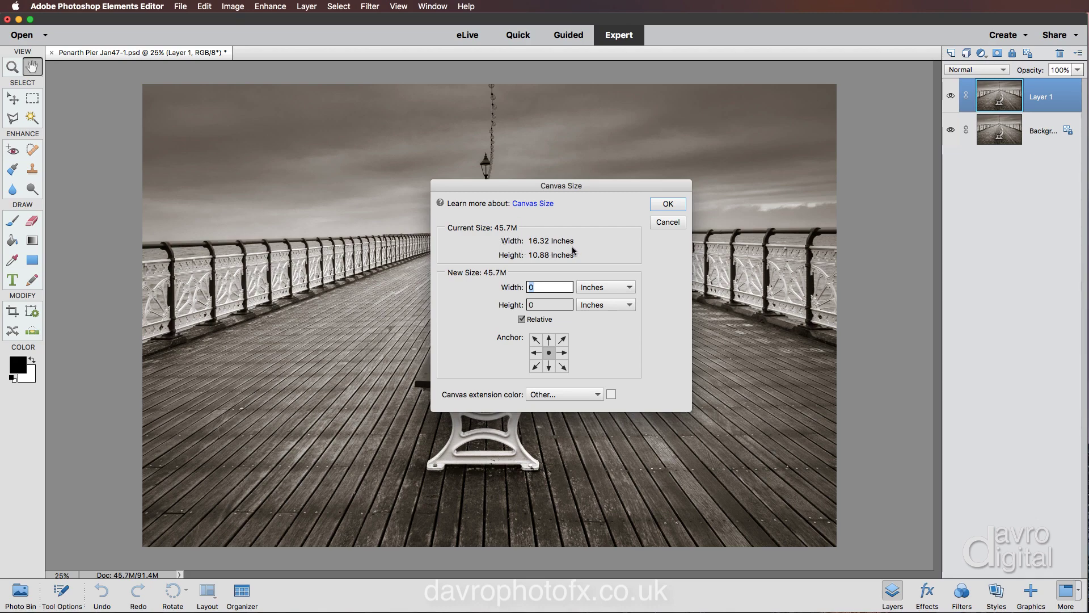
{"action": "left_click", "coordinate": [599, 288]}
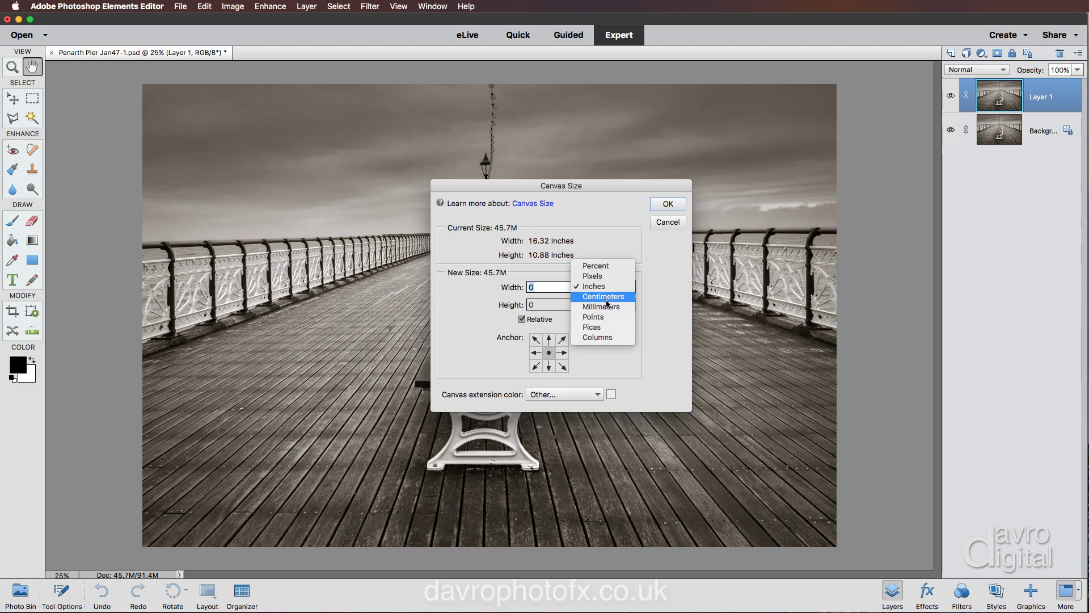
{"action": "left_click", "coordinate": [624, 245]}
{"action": "left_click", "coordinate": [522, 319]}
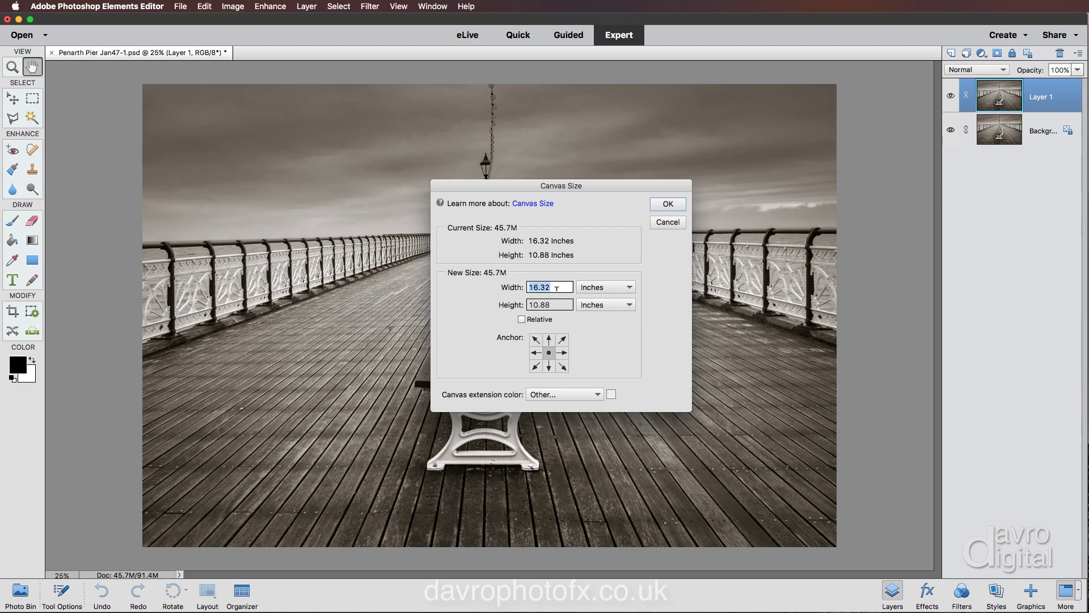
{"action": "left_click", "coordinate": [523, 320]}
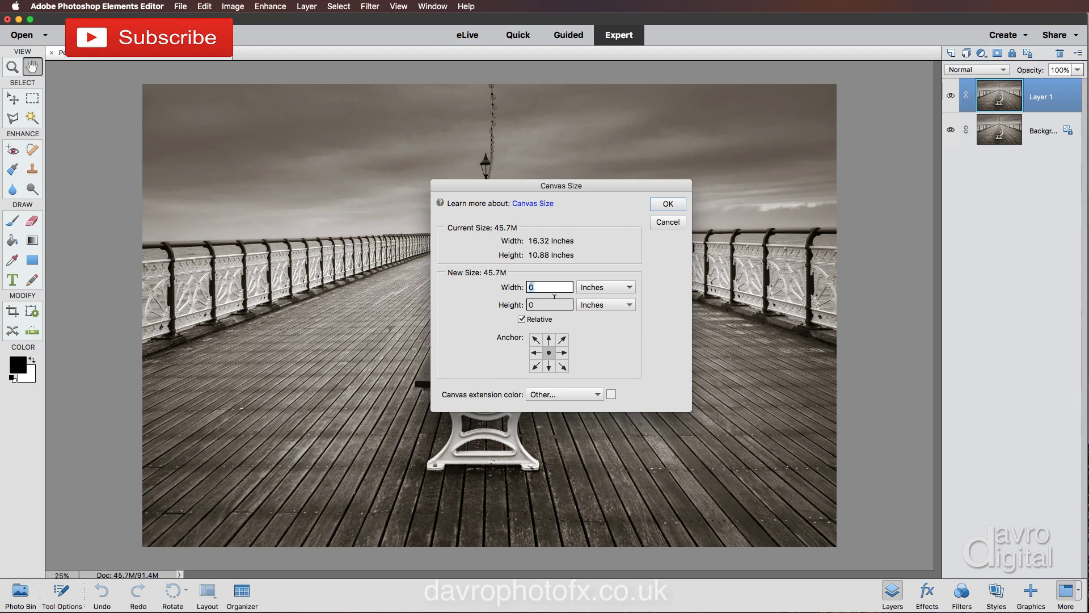
Set the relative canvas extension to 2 inches in width and 2 inches in height.
{"action": "type", "text": "2"}
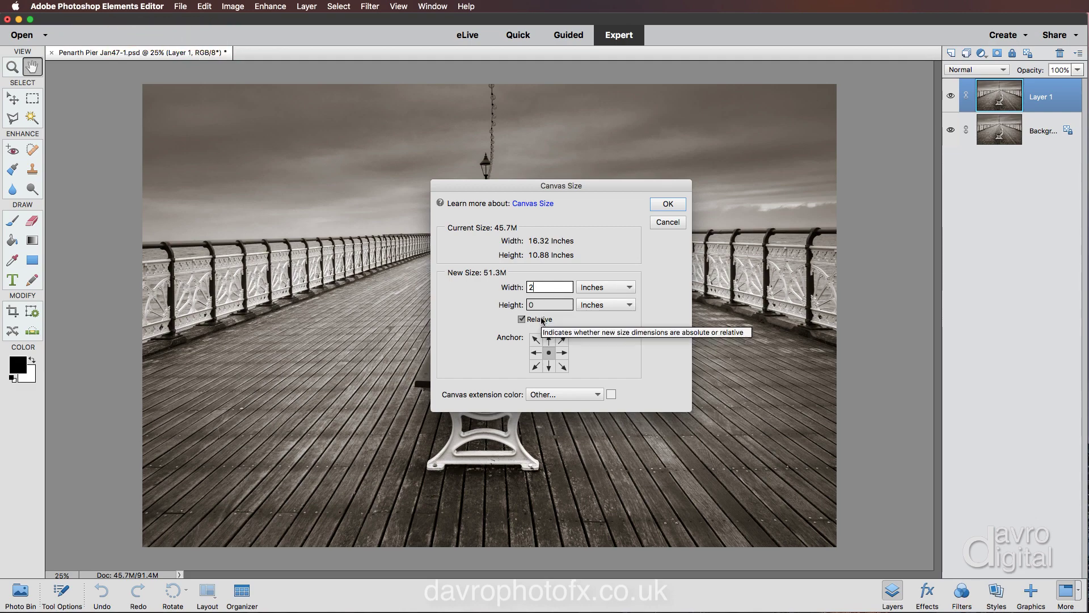
{"action": "key", "text": "Tab"}
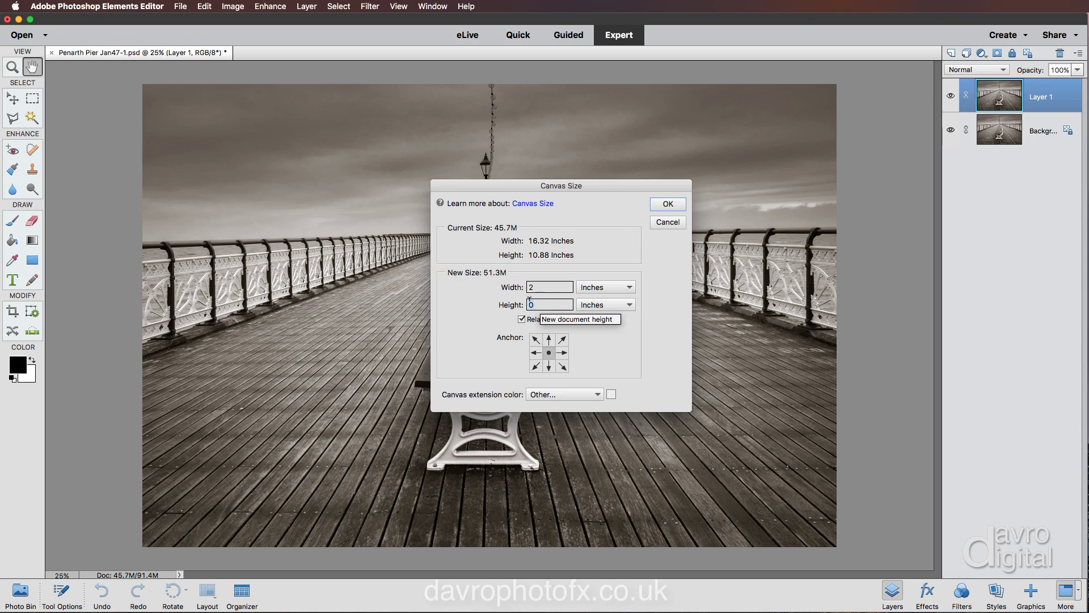
{"action": "type", "text": "2"}
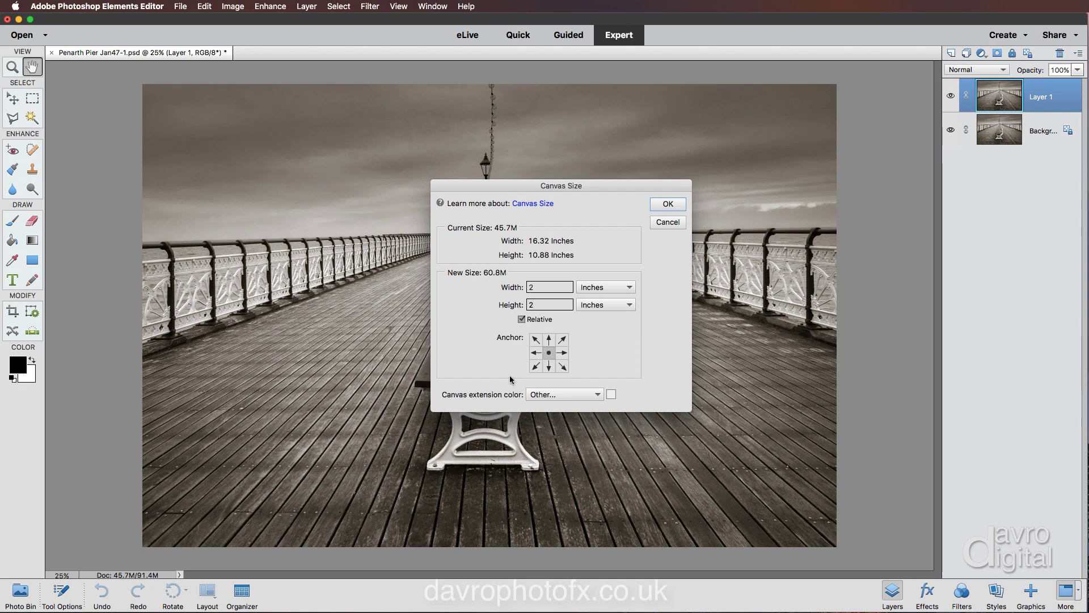
Set the canvas extension color to the light grey eaeaea and apply the new canvas size.
{"action": "left_click", "coordinate": [542, 395]}
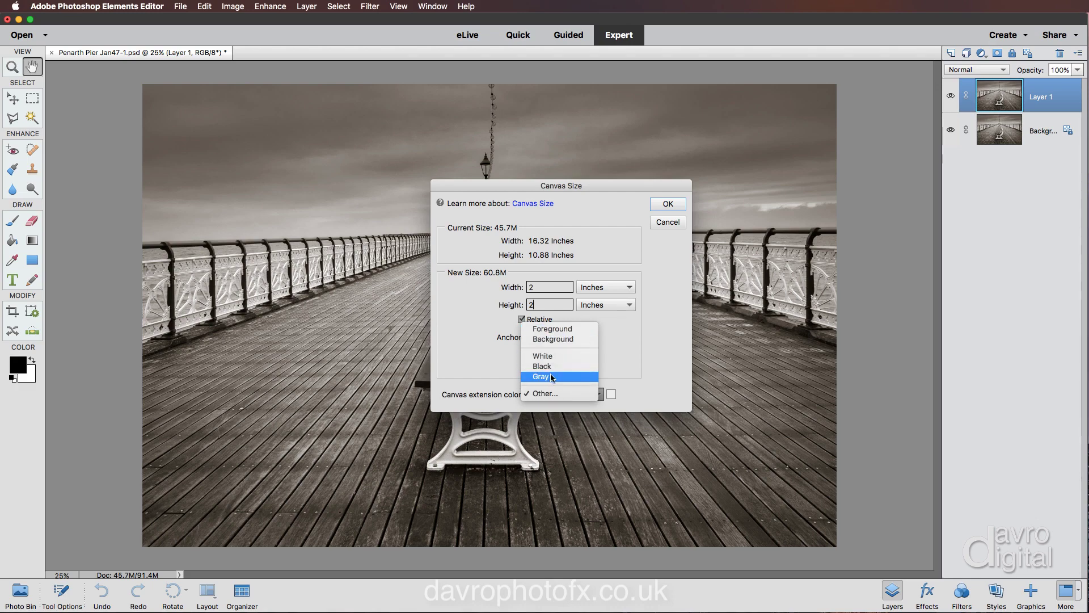
{"action": "left_click", "coordinate": [553, 356]}
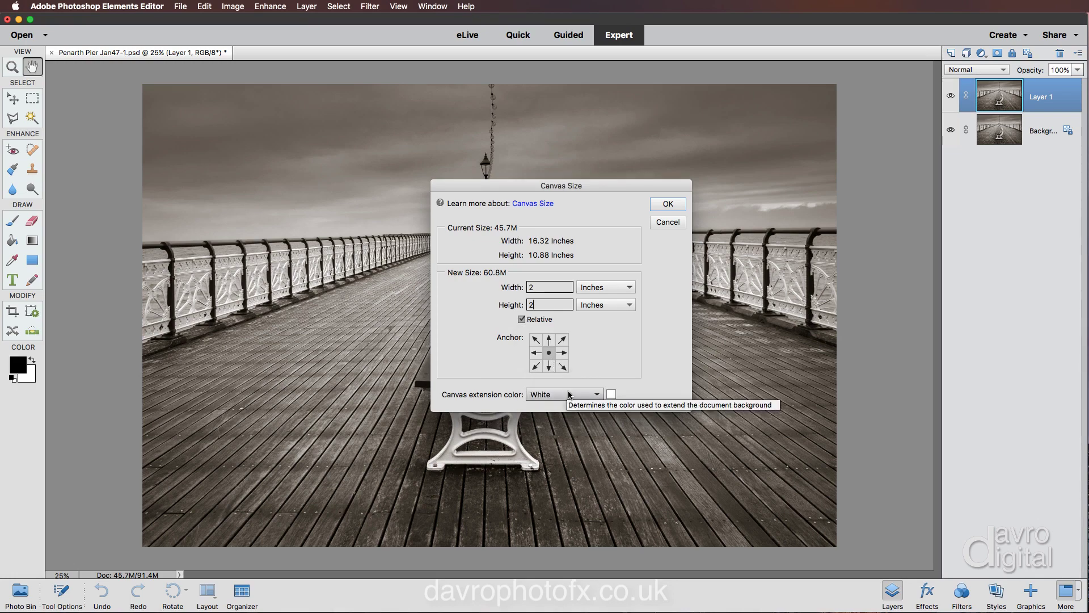
{"action": "left_click", "coordinate": [612, 394]}
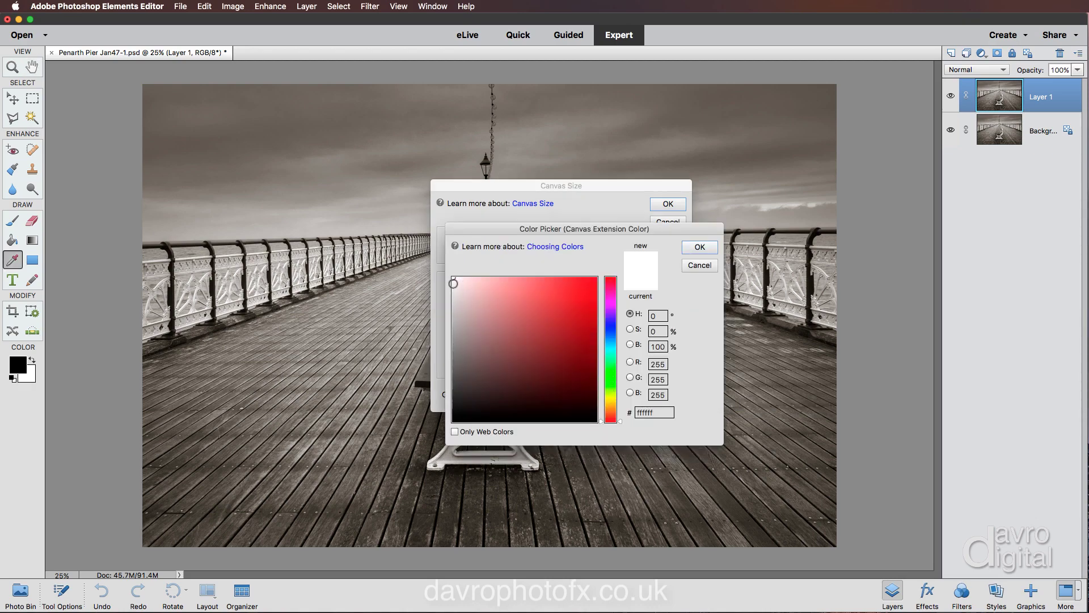
{"action": "left_click", "coordinate": [453, 283]}
{"action": "left_click_drag", "start_coordinate": [453, 284], "coordinate": [453, 289]}
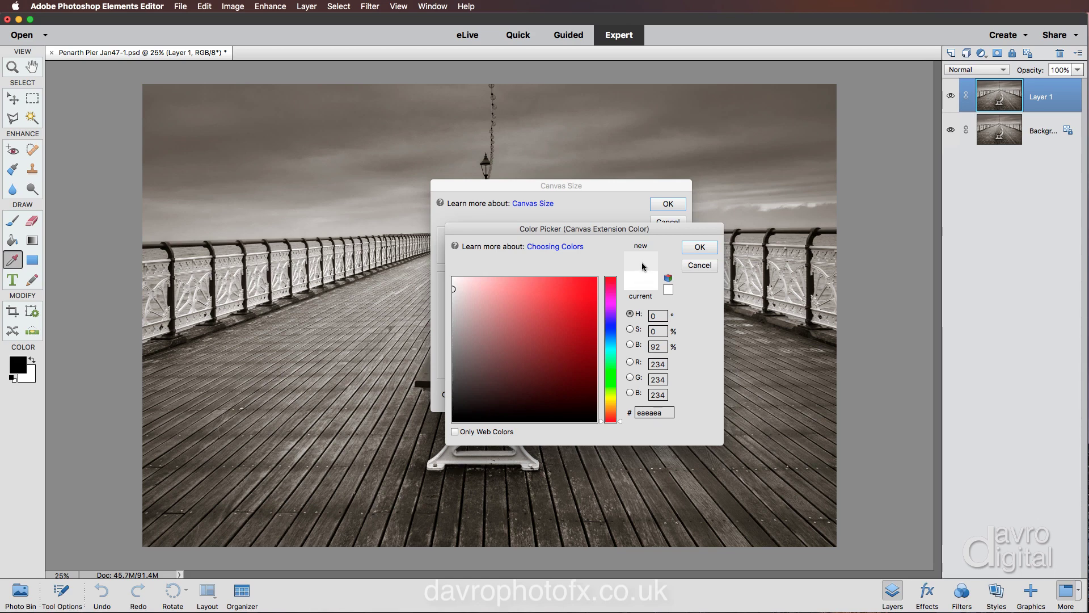
{"action": "left_click_drag", "start_coordinate": [619, 422], "coordinate": [619, 405]}
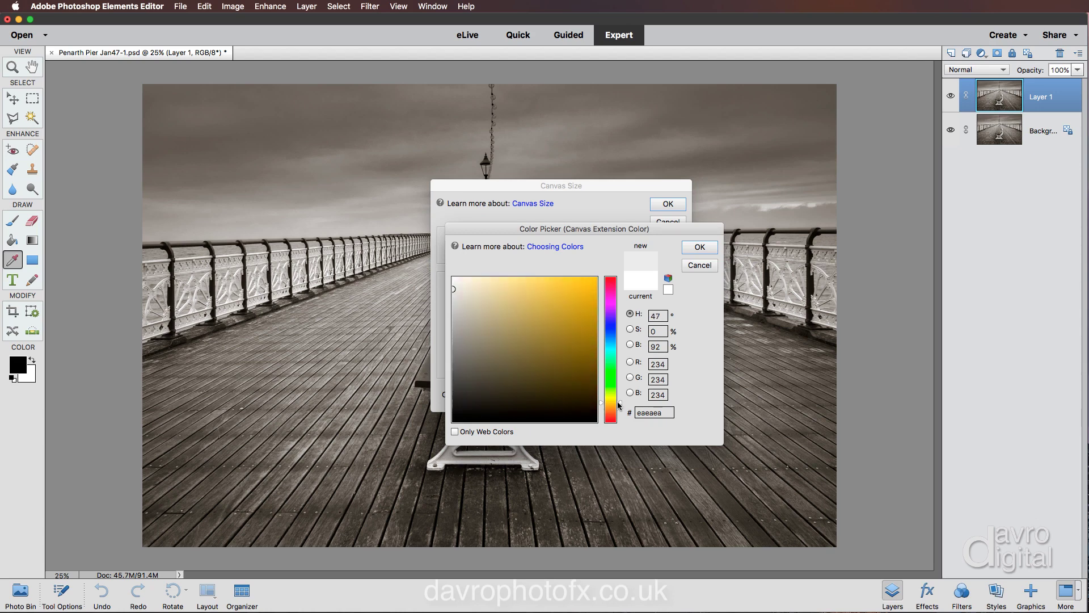
{"action": "left_click", "coordinate": [700, 247]}
{"action": "left_click", "coordinate": [671, 204]}
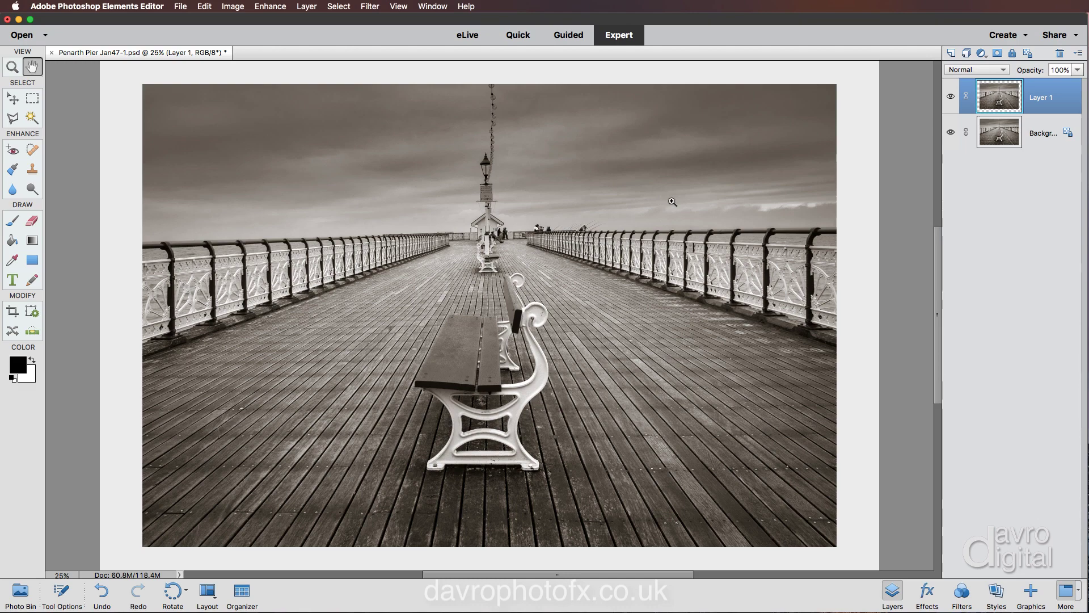
{"action": "key", "text": "super+0"}
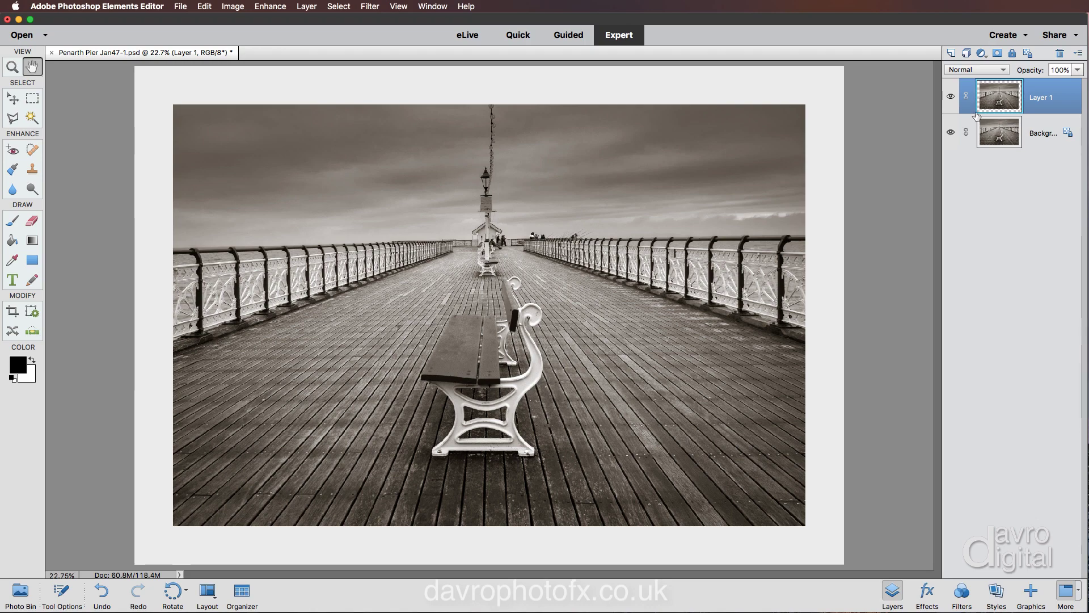
Convert the locked background into a regular layer and move it above Layer 1.
{"action": "left_click", "coordinate": [949, 133]}
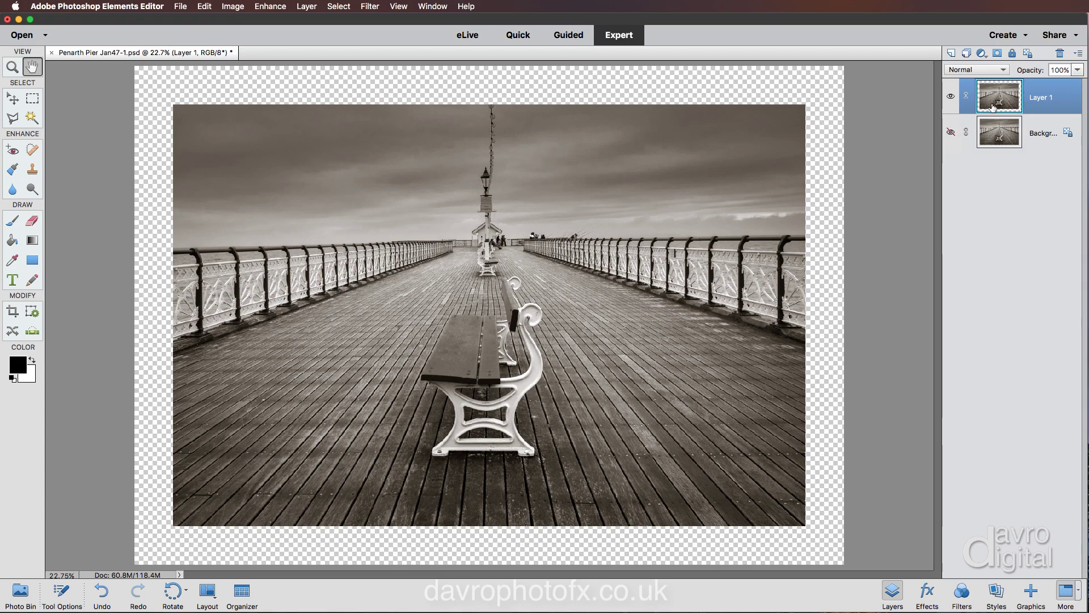
{"action": "left_click", "coordinate": [950, 133]}
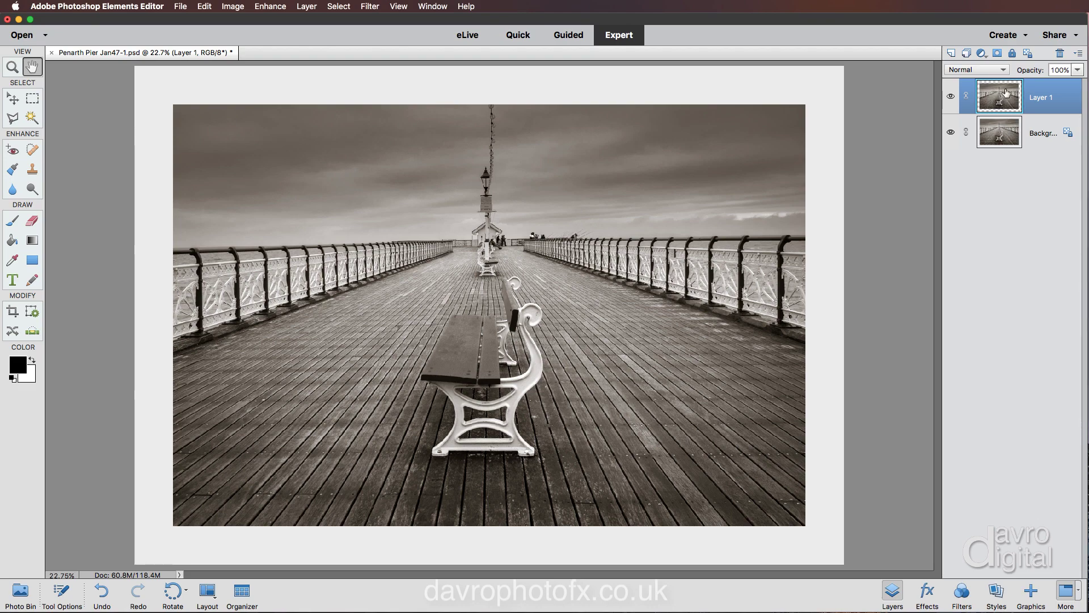
{"action": "left_click", "coordinate": [1069, 134]}
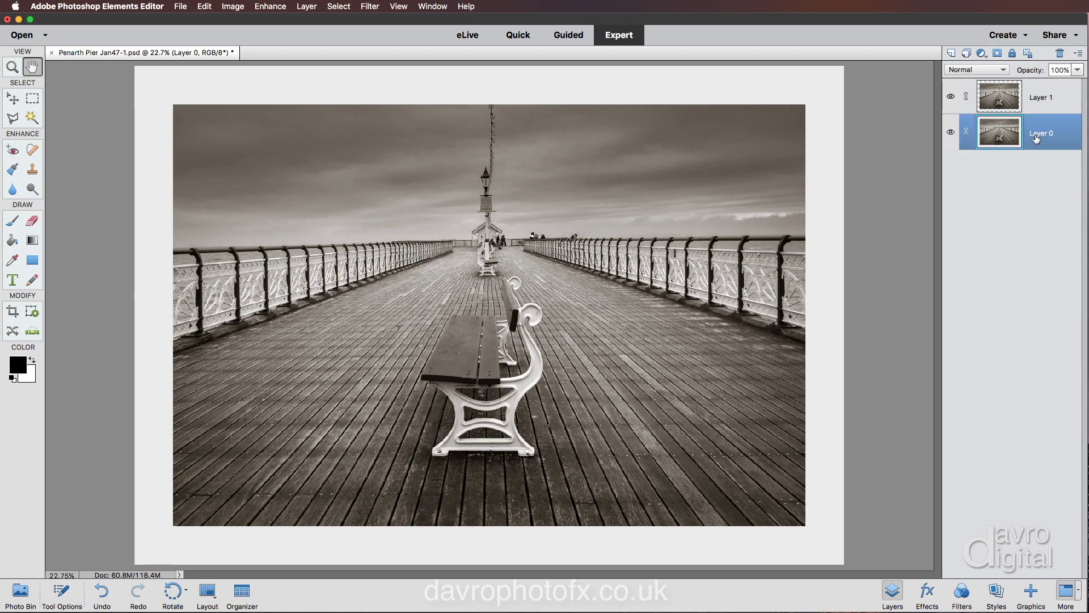
{"action": "left_click_drag", "start_coordinate": [1061, 138], "coordinate": [1057, 95]}
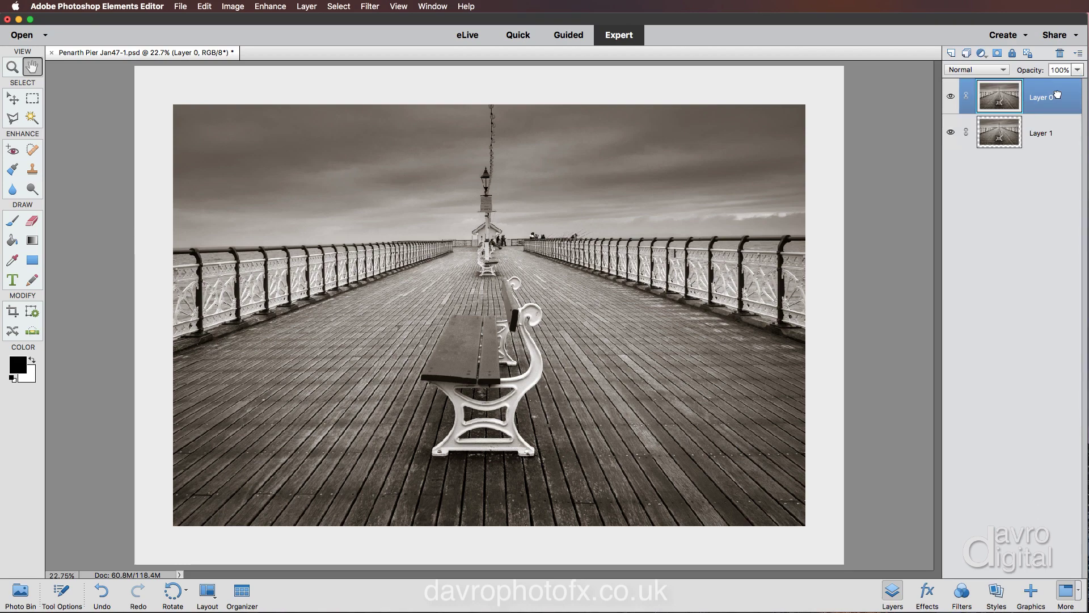
Load Layer 1's outline as a selection and delete that area from Layer 0, leaving only the border.
{"action": "left_click", "coordinate": [992, 131], "text": "super"}
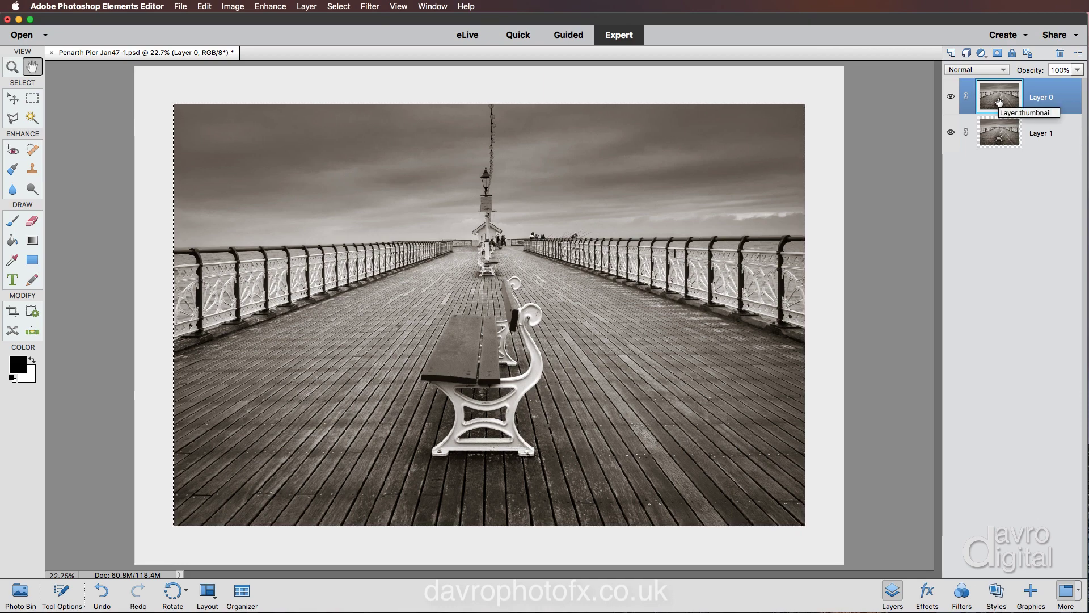
{"action": "key", "text": "Delete"}
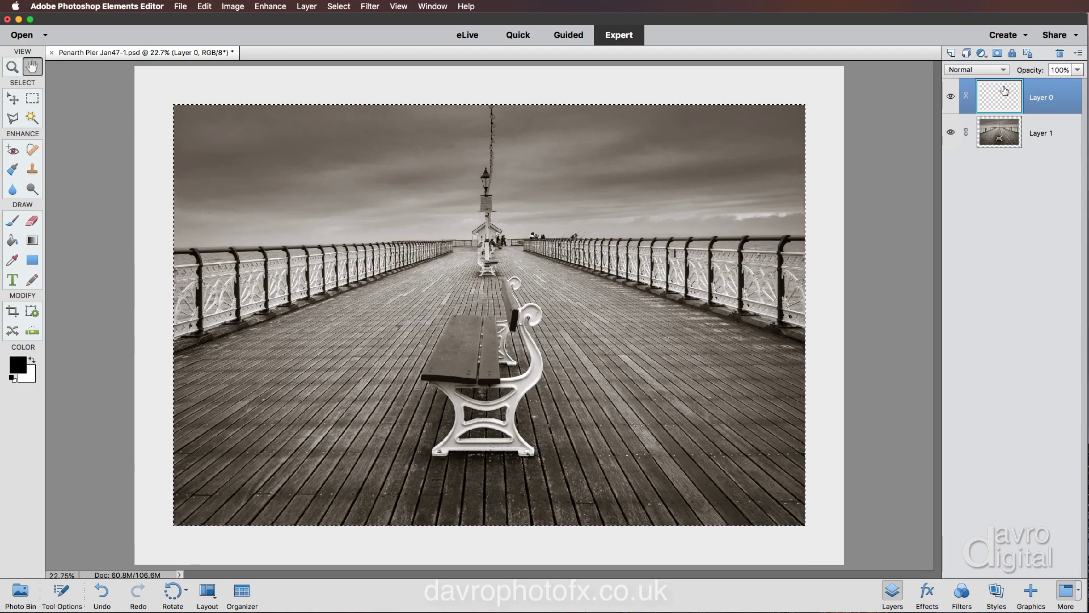
{"action": "left_click", "coordinate": [951, 133]}
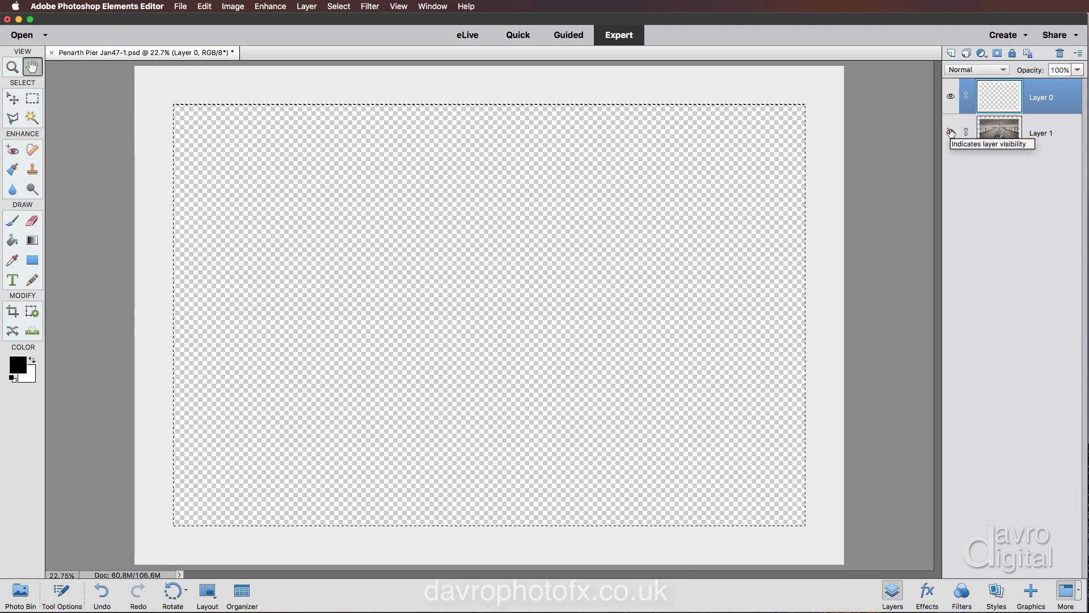
{"action": "left_click", "coordinate": [951, 132]}
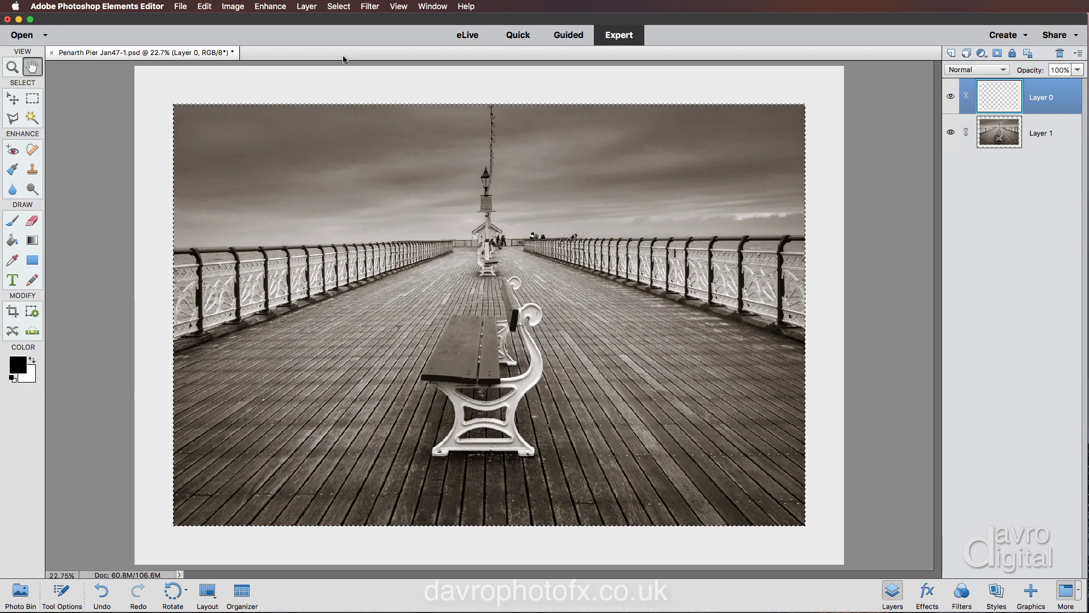
Invert the selection to cover the border and start the Add Noise filter with its preview on the border above the photo.
{"action": "left_click", "coordinate": [338, 6]}
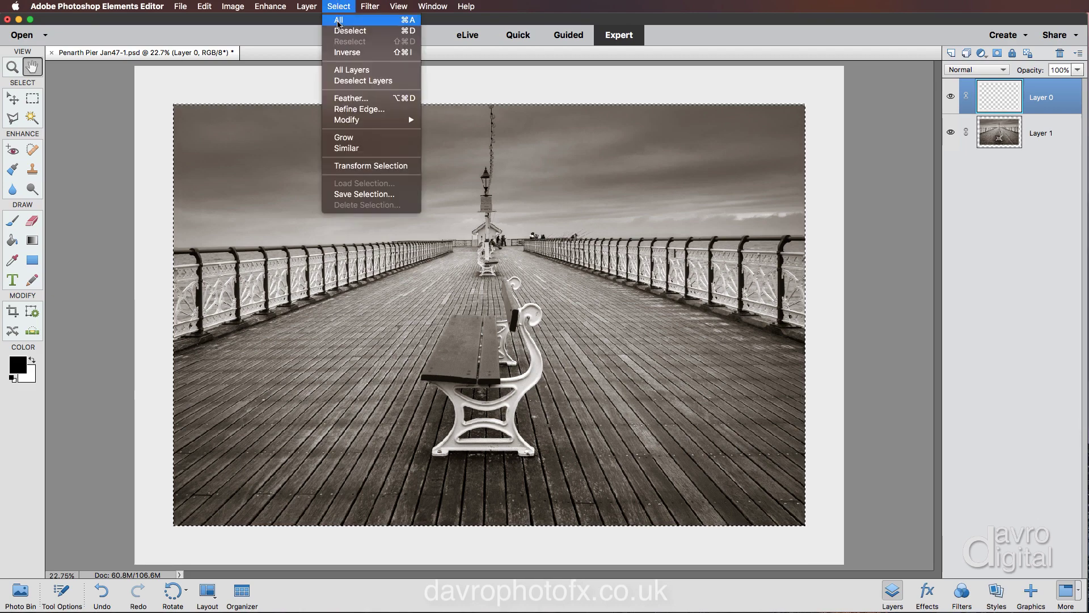
{"action": "left_click", "coordinate": [346, 52]}
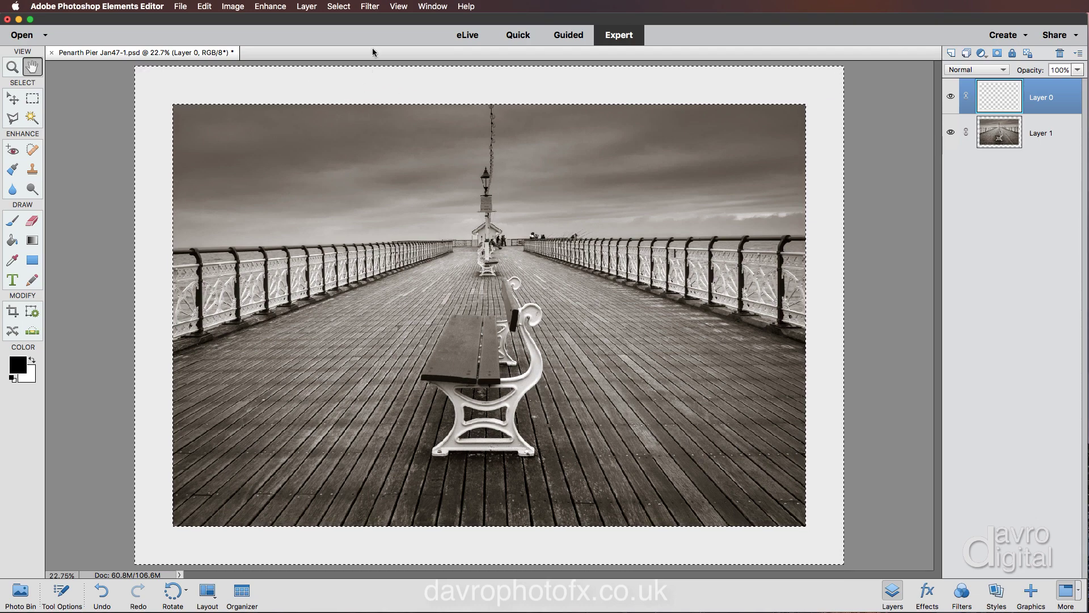
{"action": "left_click", "coordinate": [369, 7]}
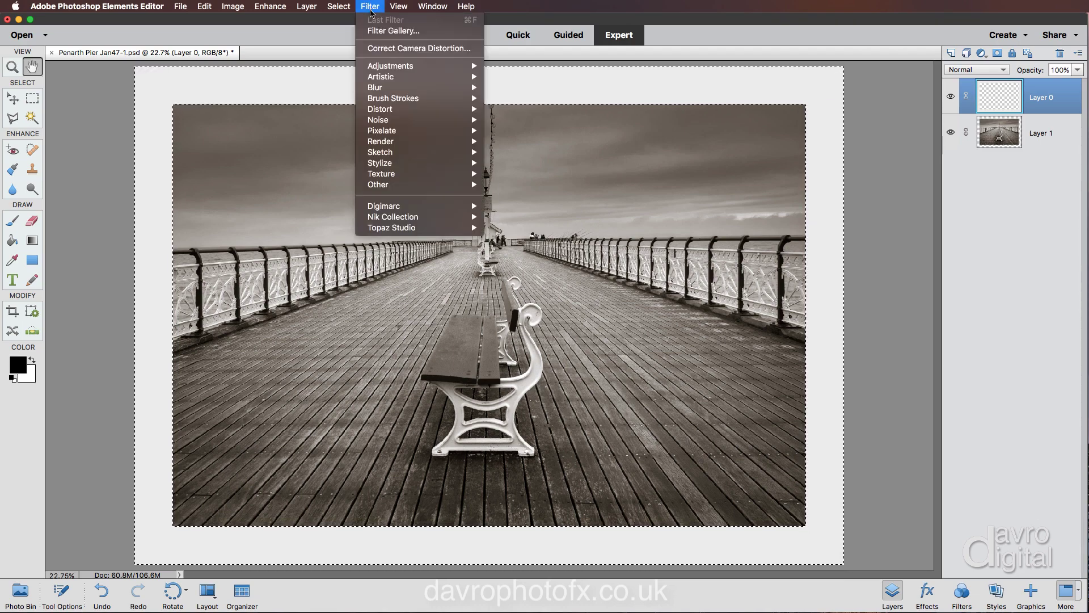
{"action": "mouse_move", "coordinate": [378, 119]}
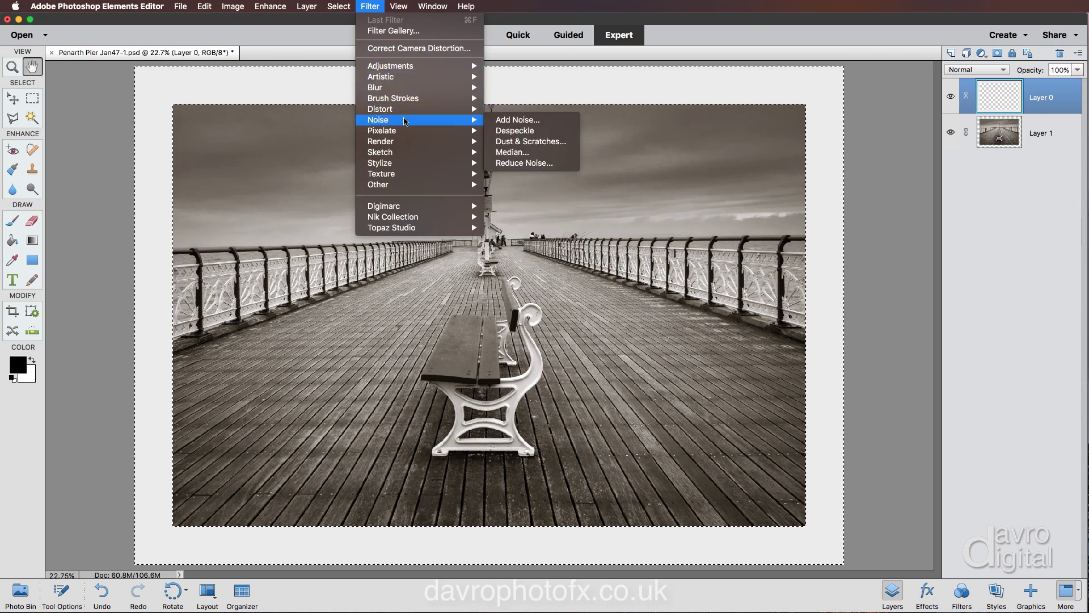
{"action": "left_click", "coordinate": [517, 120]}
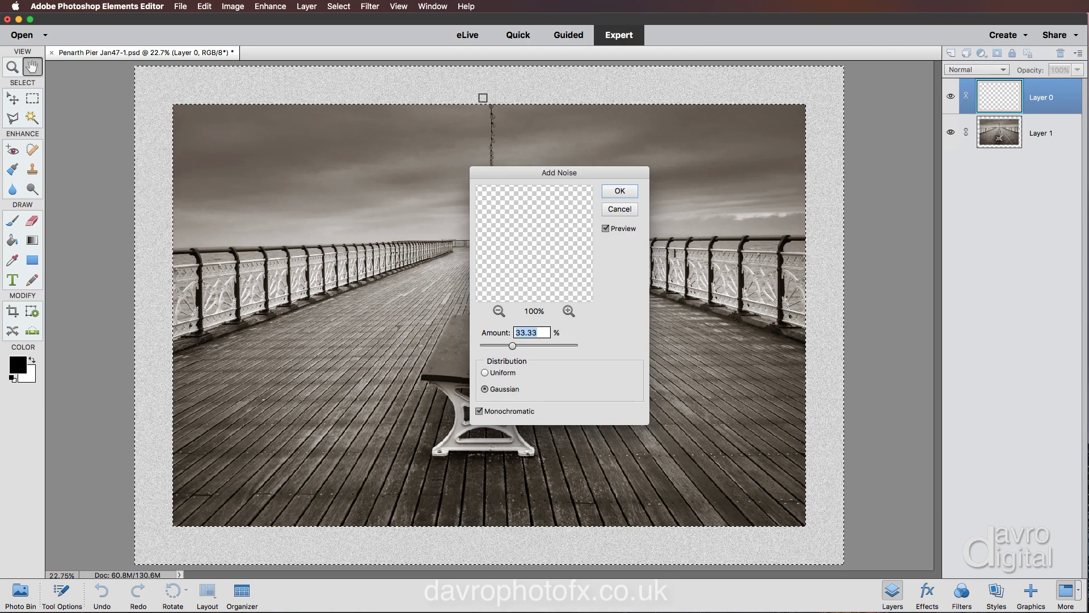
{"action": "left_click", "coordinate": [484, 96]}
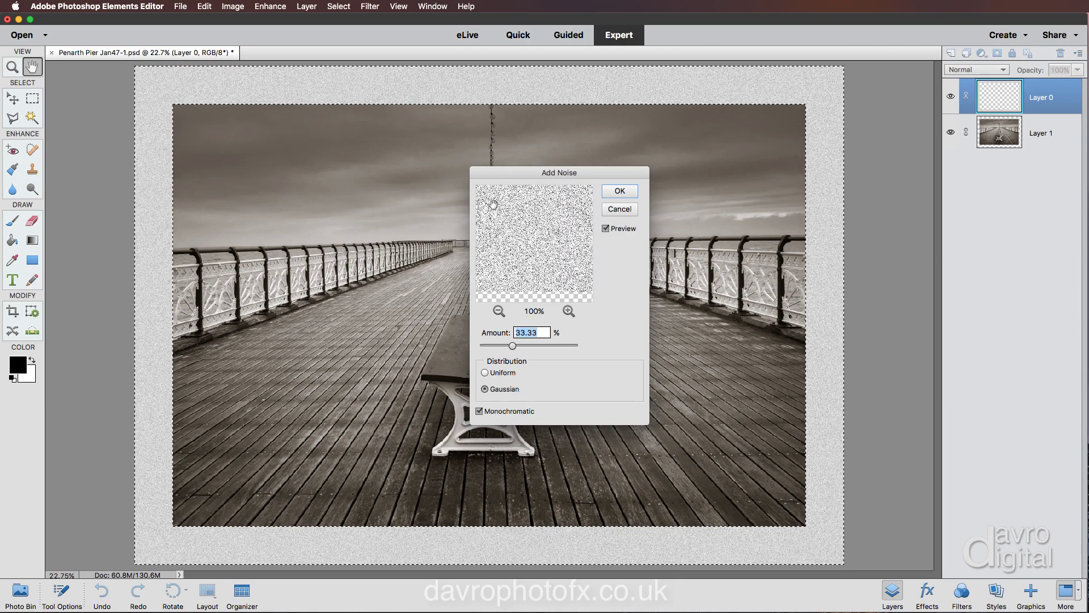
Apply Gaussian noise at 1.7% to the border with Monochromatic turned off.
{"action": "left_click_drag", "start_coordinate": [493, 348], "coordinate": [489, 347]}
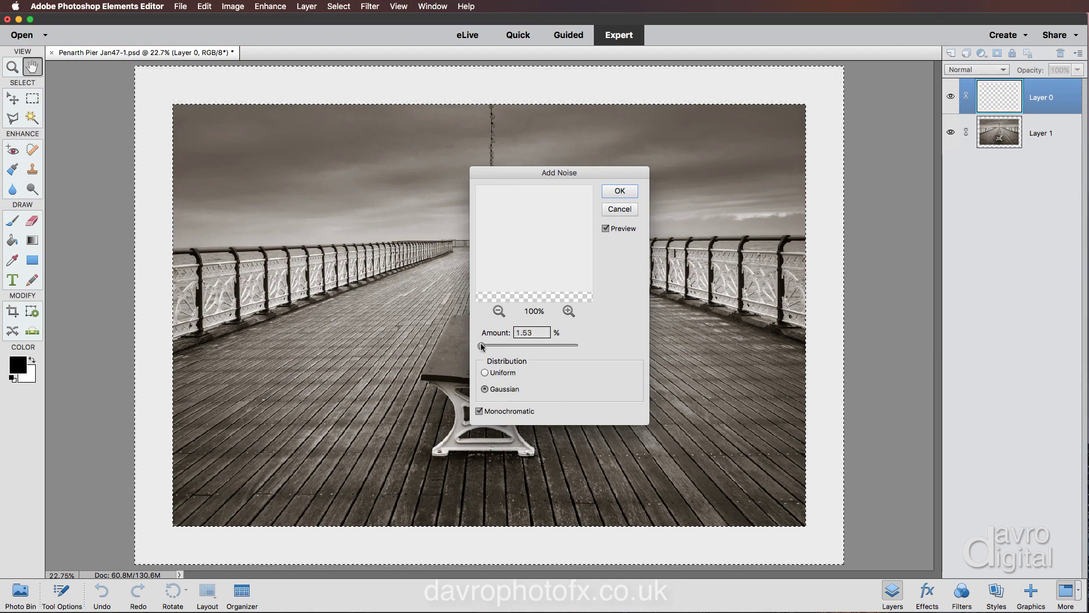
{"action": "left_click_drag", "start_coordinate": [483, 347], "coordinate": [482, 347]}
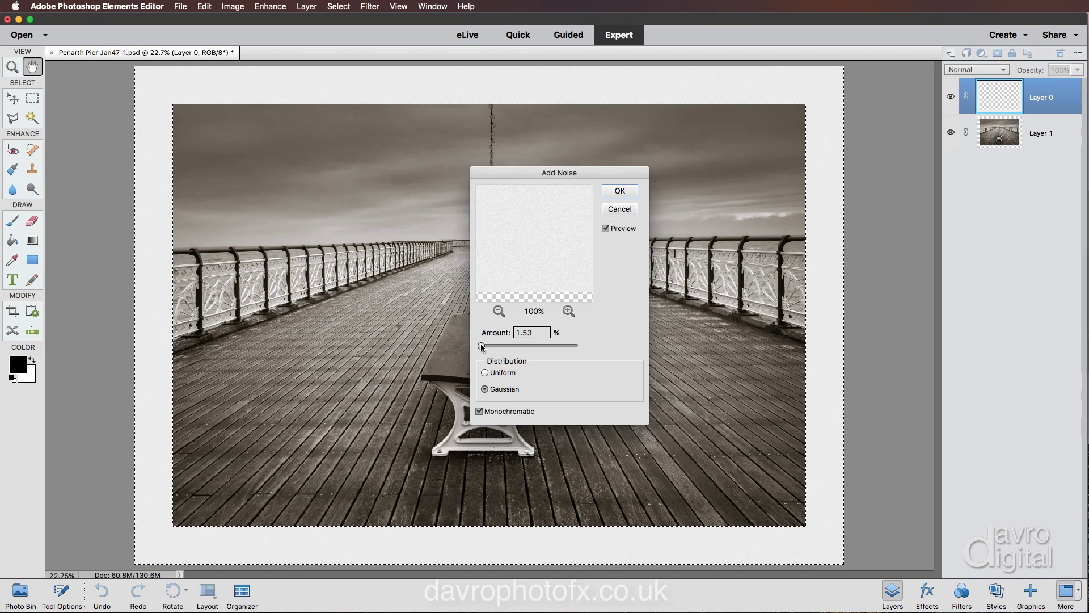
{"action": "left_click", "coordinate": [480, 412]}
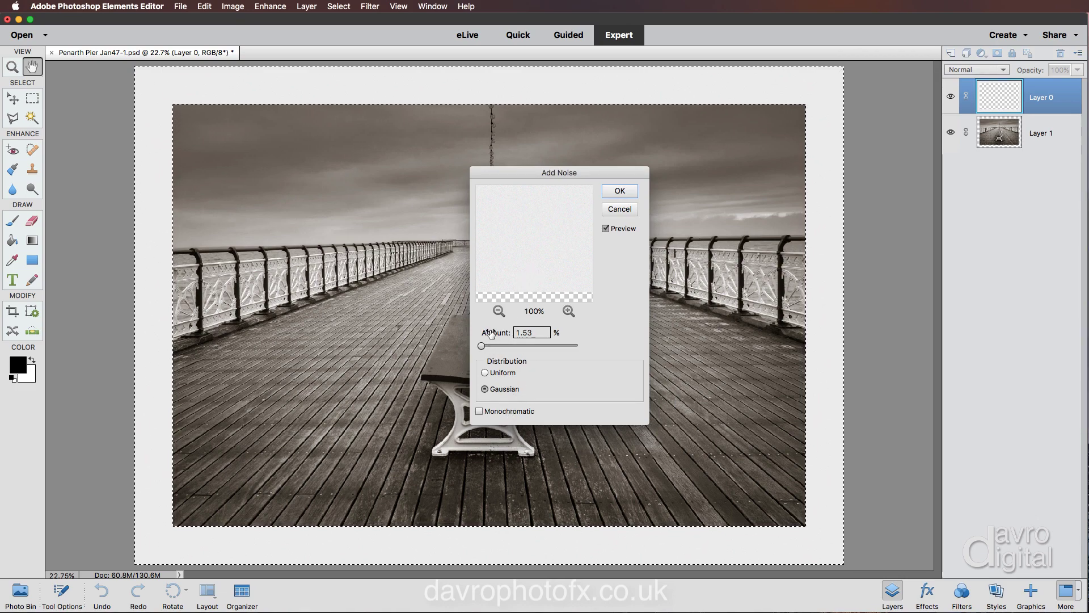
{"action": "left_click_drag", "start_coordinate": [490, 332], "coordinate": [501, 332]}
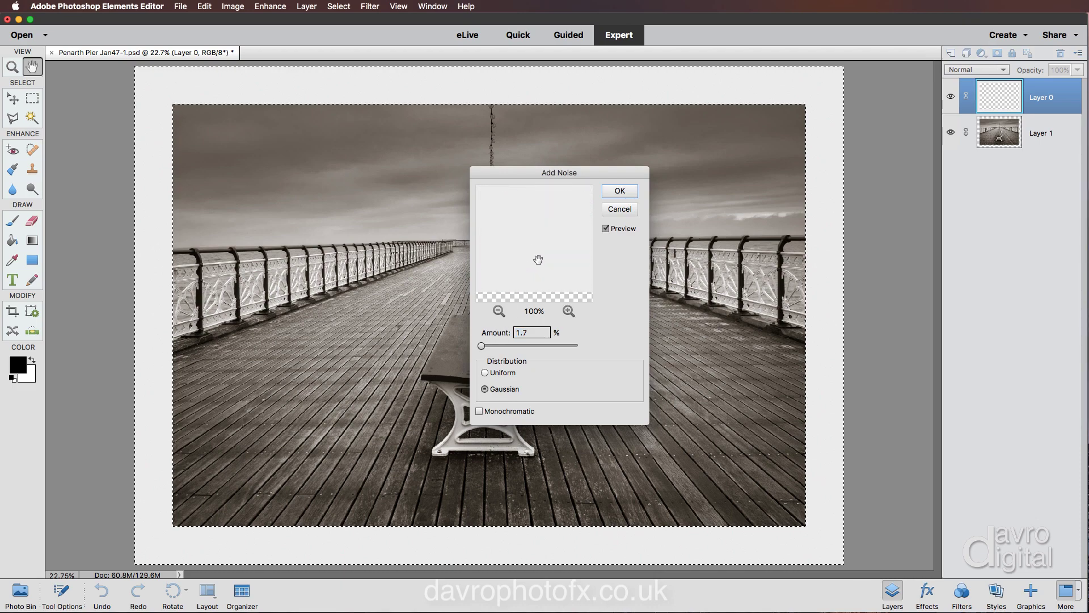
{"action": "left_click", "coordinate": [620, 191]}
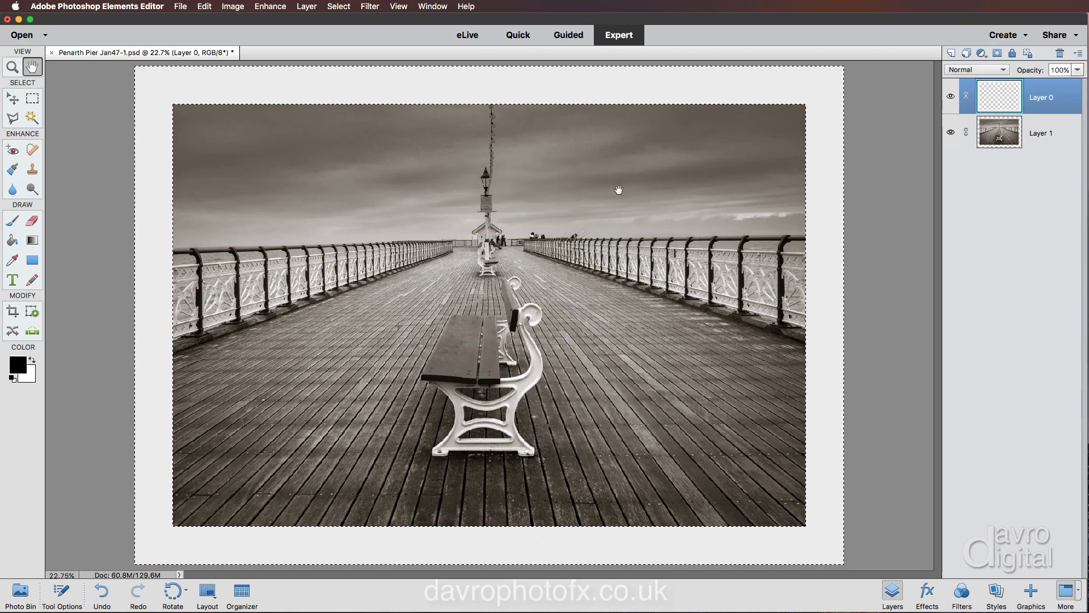
Invert the selection to the photo area, stroke its inside edge with 5 px of light grey (bfbfbf), and clear the selection.
{"action": "left_click", "coordinate": [339, 6]}
{"action": "left_click", "coordinate": [346, 53]}
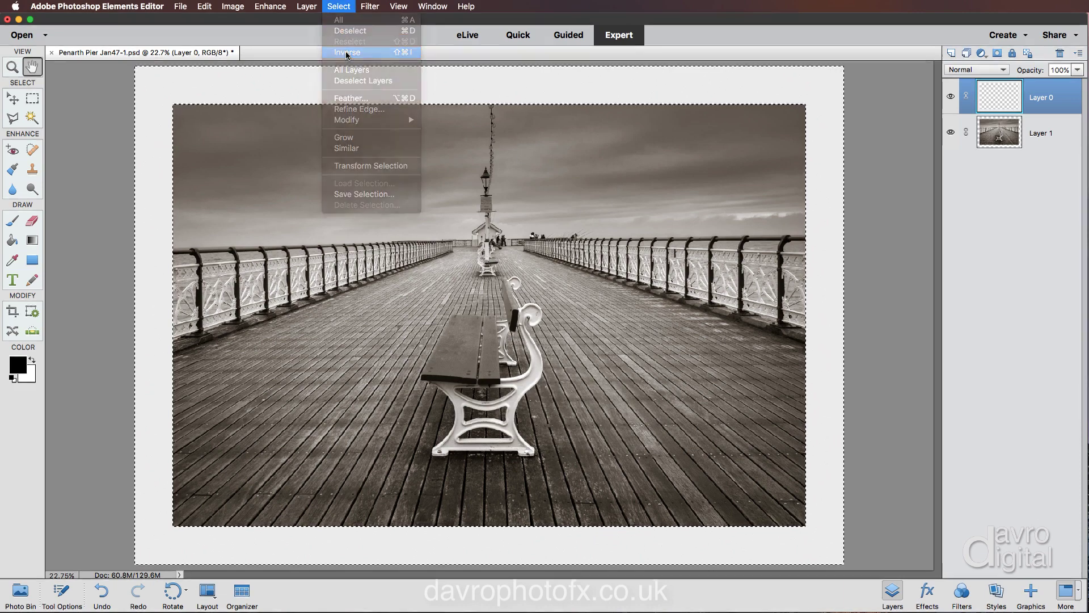
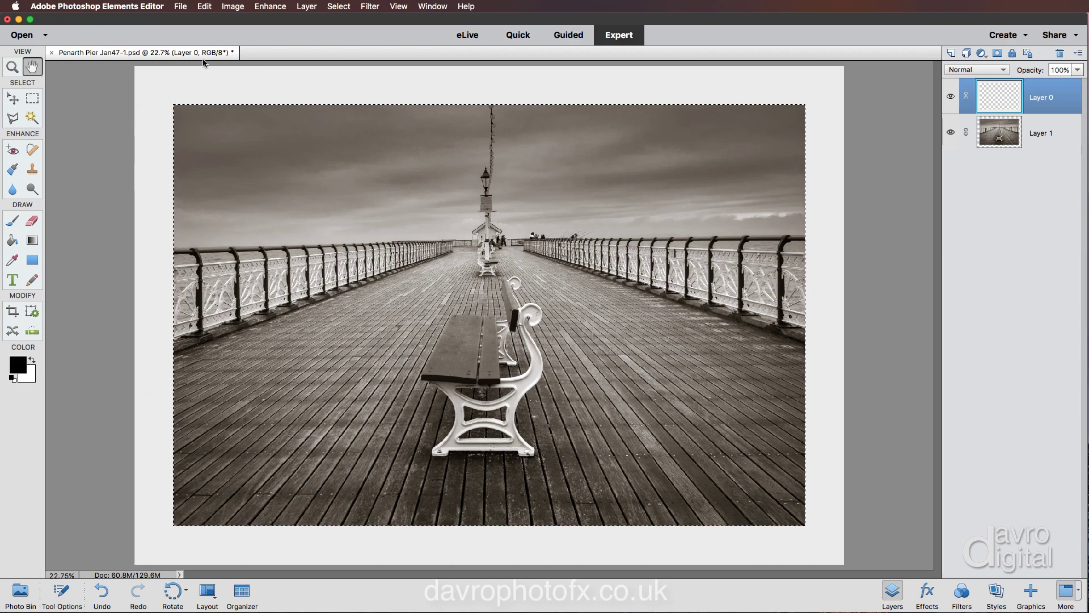
{"action": "left_click", "coordinate": [205, 6]}
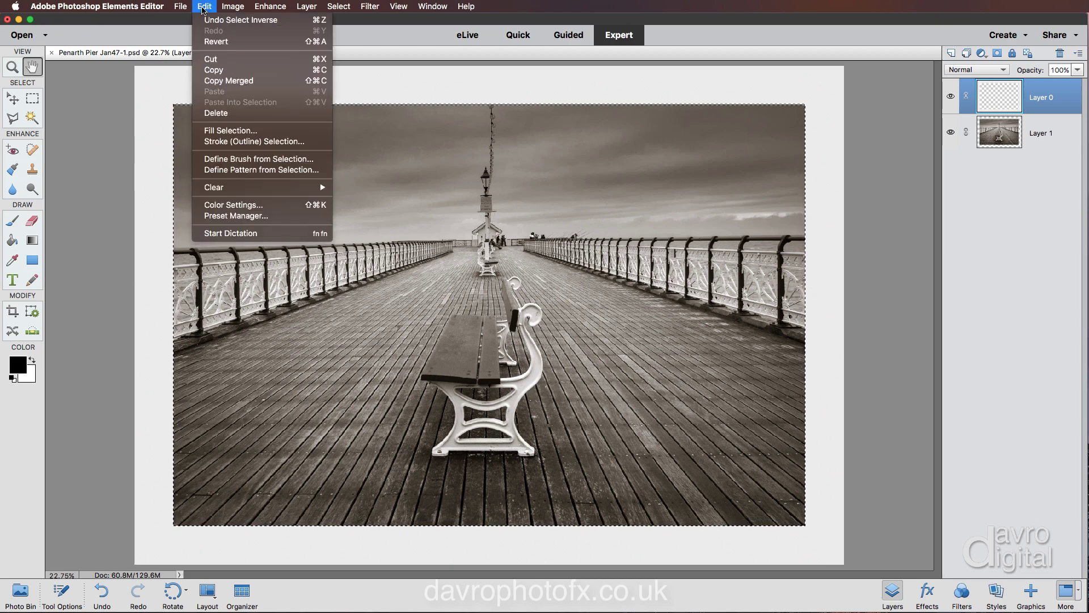
{"action": "left_click", "coordinate": [221, 142]}
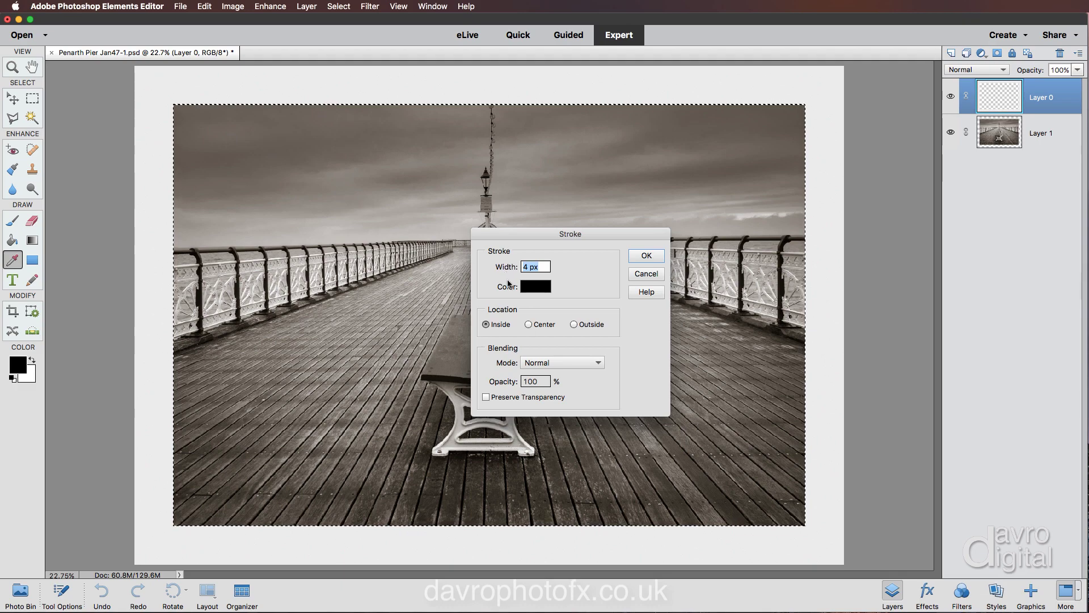
{"action": "left_click", "coordinate": [530, 287]}
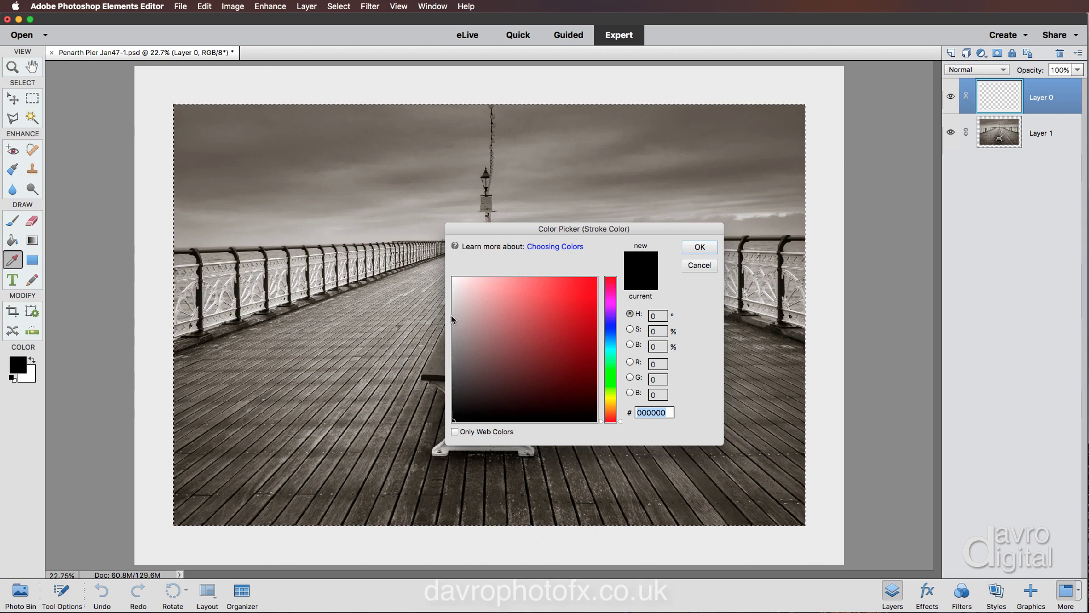
{"action": "left_click_drag", "start_coordinate": [454, 316], "coordinate": [453, 311]}
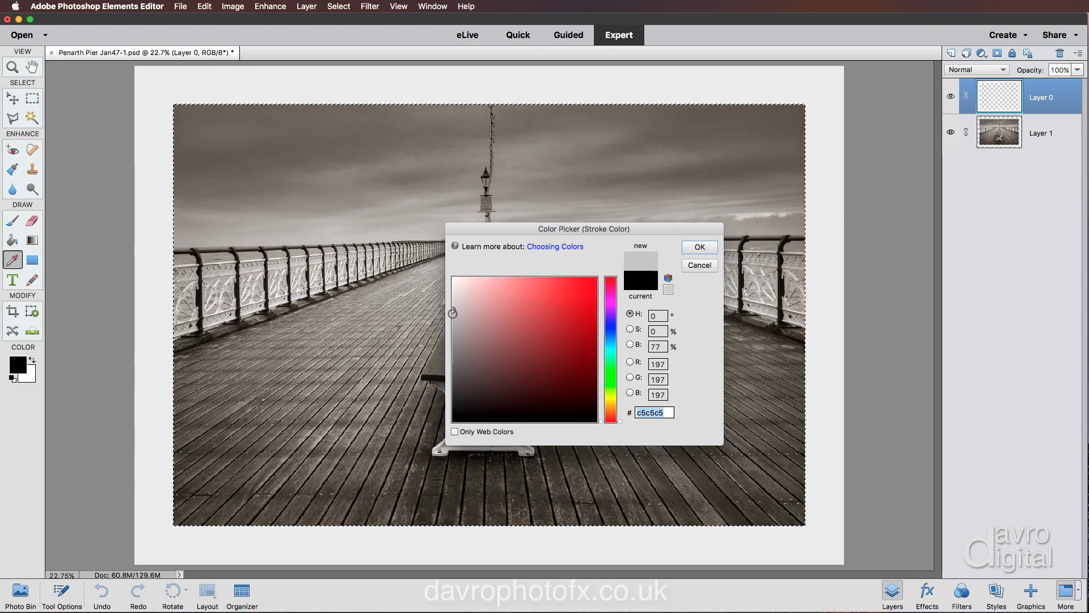
{"action": "left_click", "coordinate": [454, 313]}
{"action": "left_click", "coordinate": [701, 250]}
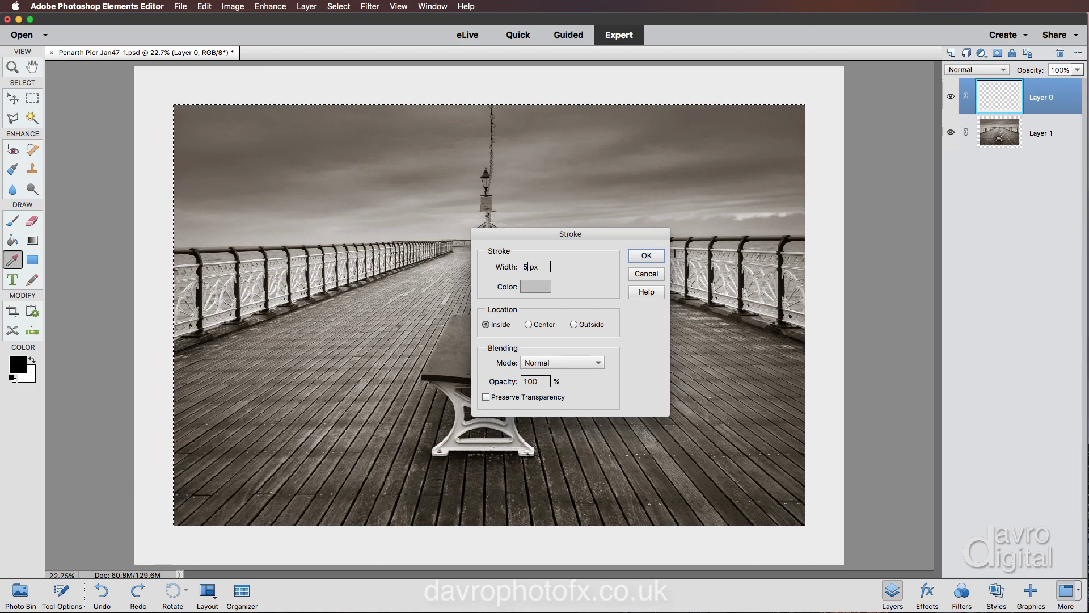
{"action": "left_click", "coordinate": [652, 256]}
{"action": "left_click", "coordinate": [651, 256]}
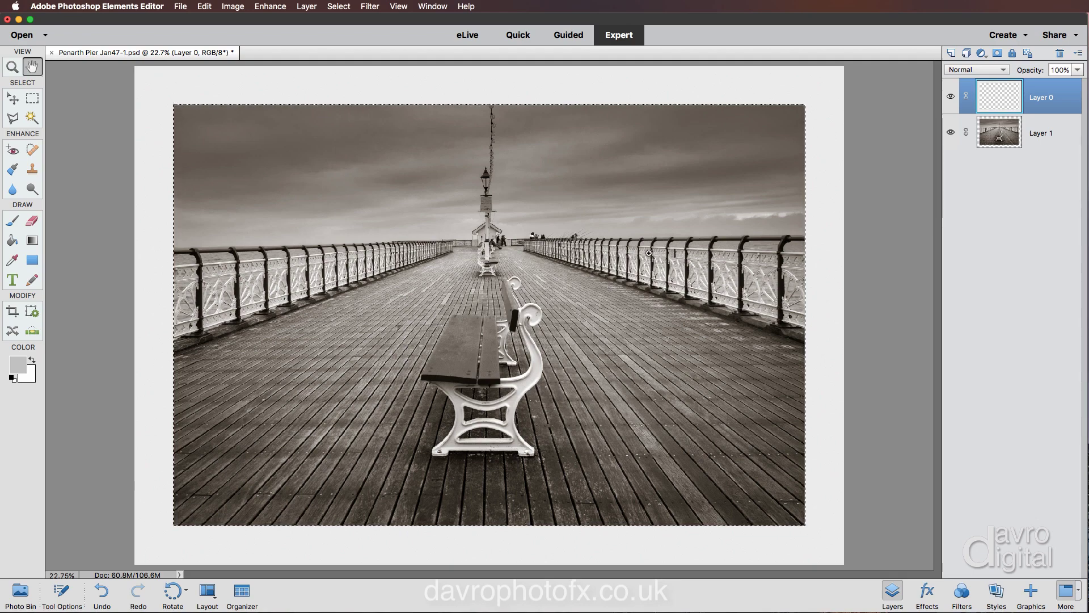
{"action": "key", "text": "super+d"}
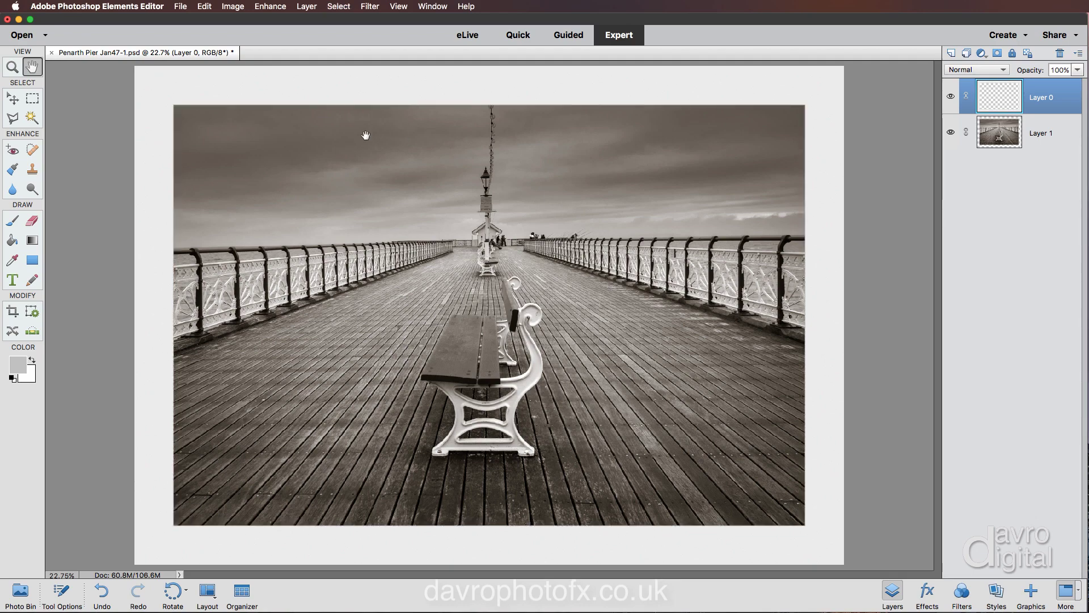
Examine the grey stroke and border texture at the photo's upper-left corner at 100% magnification.
{"action": "left_click", "coordinate": [184, 107]}
{"action": "left_click", "coordinate": [477, 302]}
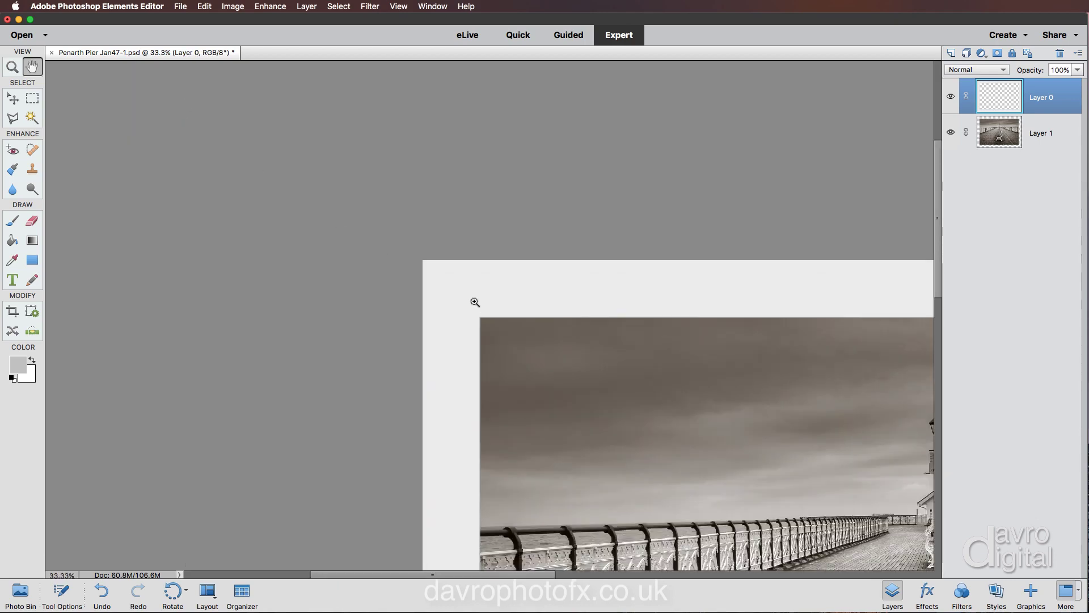
{"action": "left_click", "coordinate": [476, 302]}
{"action": "left_click", "coordinate": [475, 302]}
{"action": "left_click", "coordinate": [476, 302]}
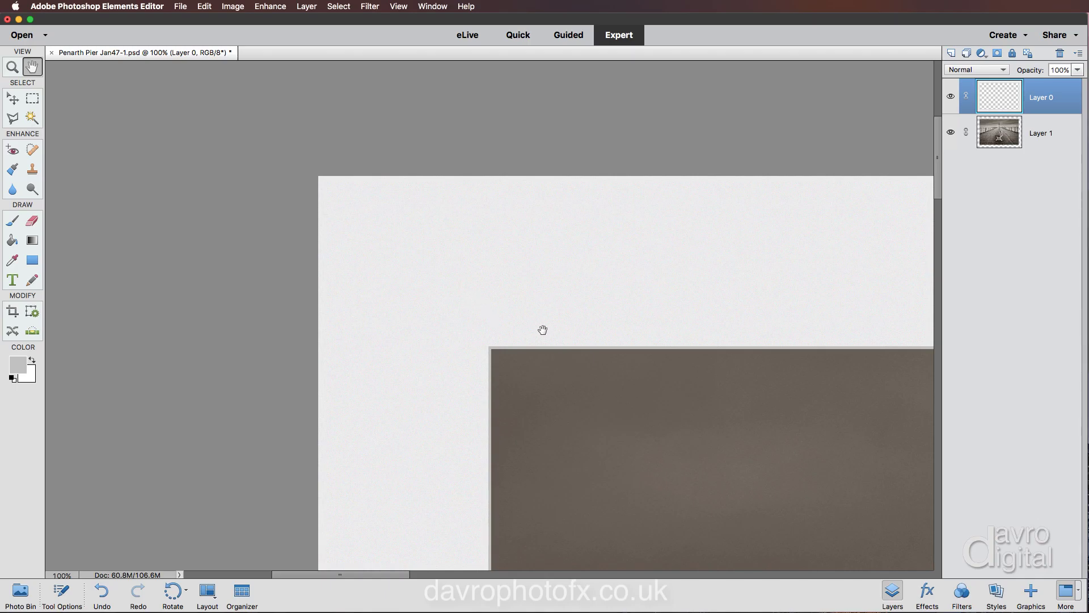
{"action": "left_click_drag", "start_coordinate": [543, 331], "coordinate": [350, 248]}
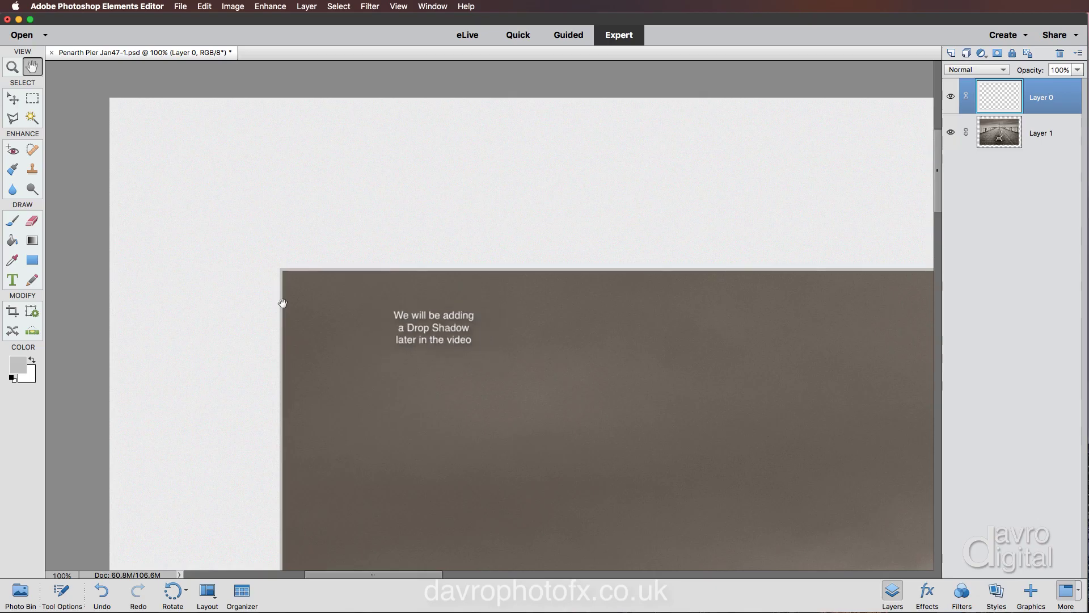
{"action": "key", "text": "super+0"}
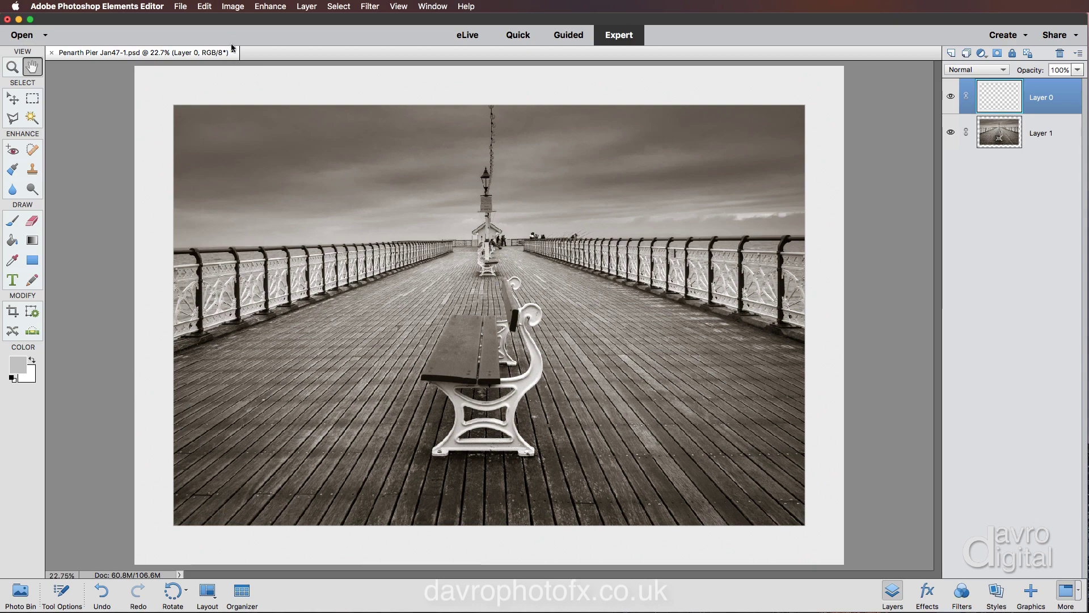
Extend the canvas by a relative 1 inch in both width and height, anchored at the centre.
{"action": "left_click", "coordinate": [231, 7]}
{"action": "mouse_move", "coordinate": [242, 74]}
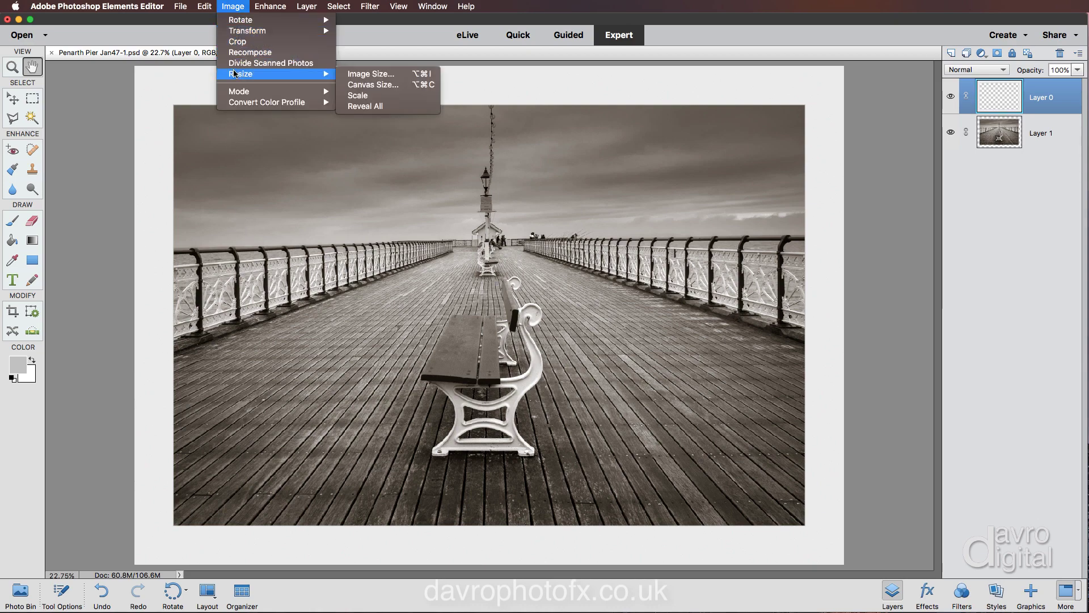
{"action": "left_click", "coordinate": [374, 84]}
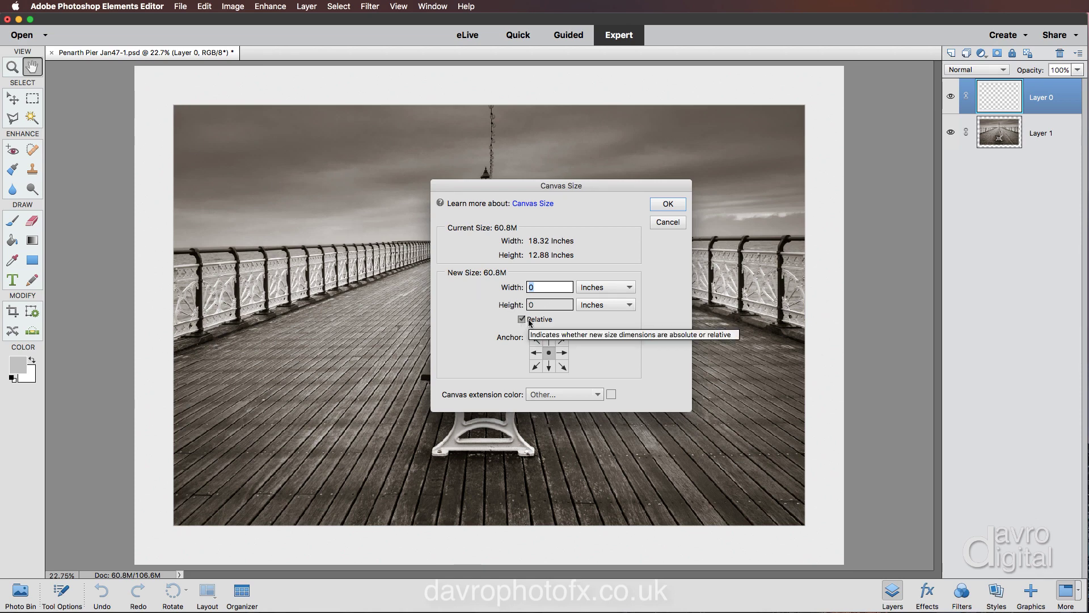
{"action": "type", "text": "1"}
{"action": "key", "text": "Tab"}
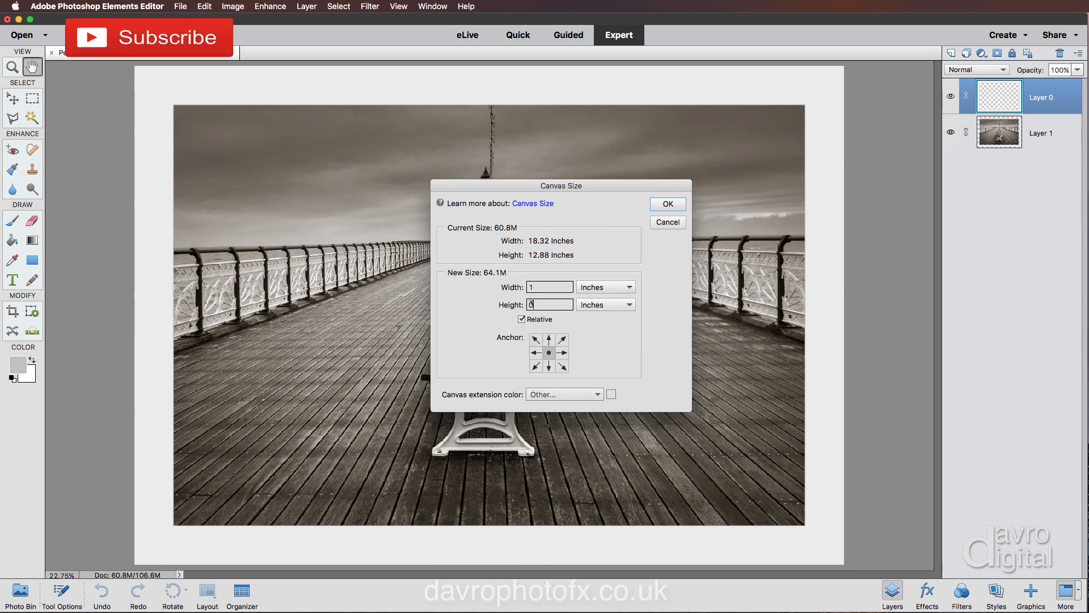
{"action": "type", "text": "1"}
{"action": "left_click", "coordinate": [669, 205]}
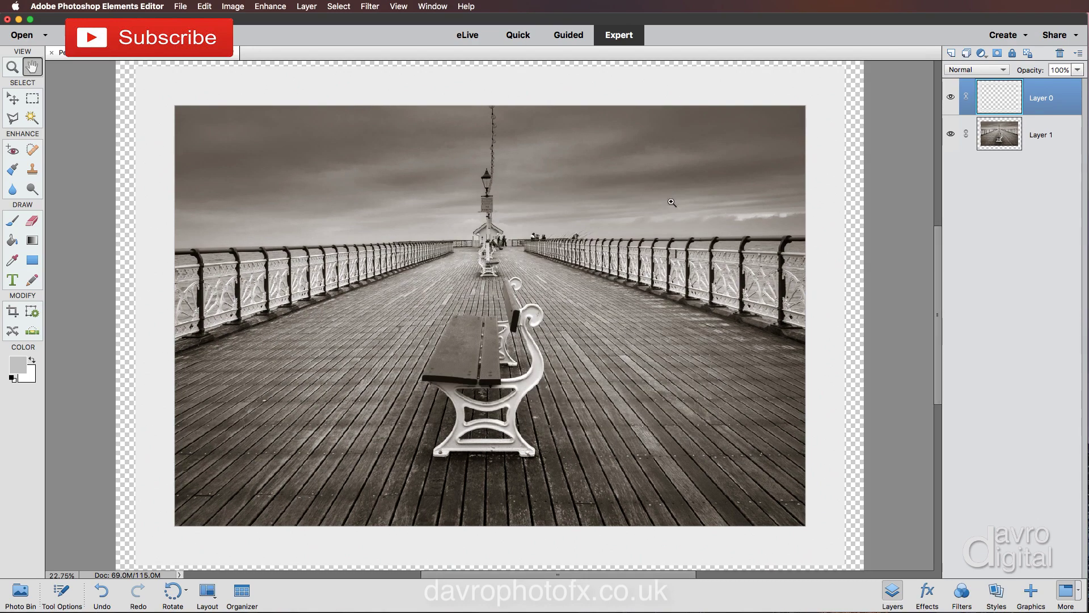
{"action": "key", "text": "super+0"}
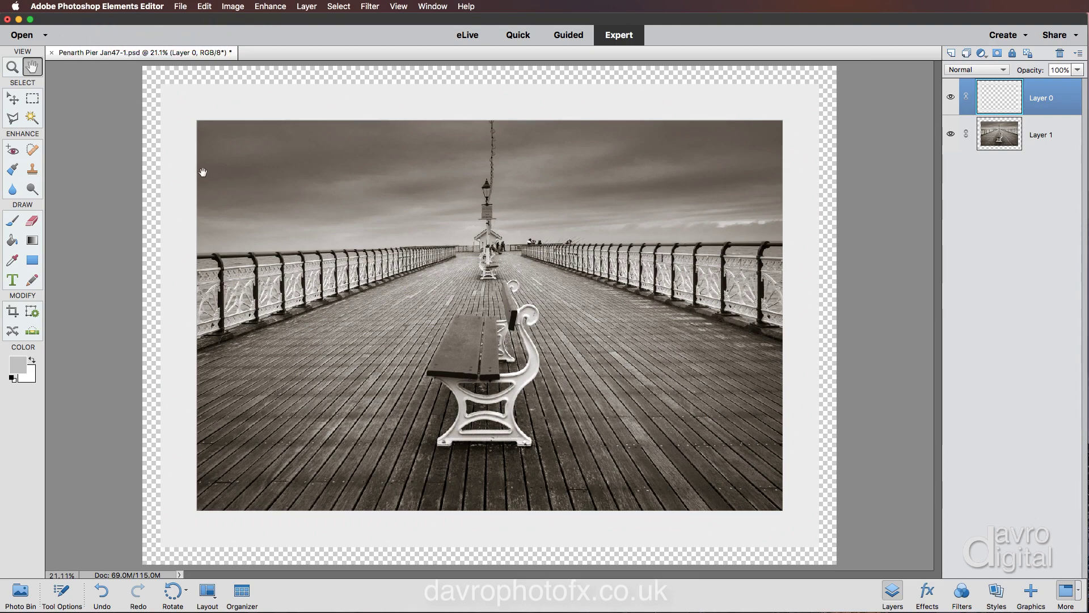
Select the transparent strip along the full upper edge of the canvas with the Rectangular Marquee tool.
{"action": "left_click", "coordinate": [33, 100]}
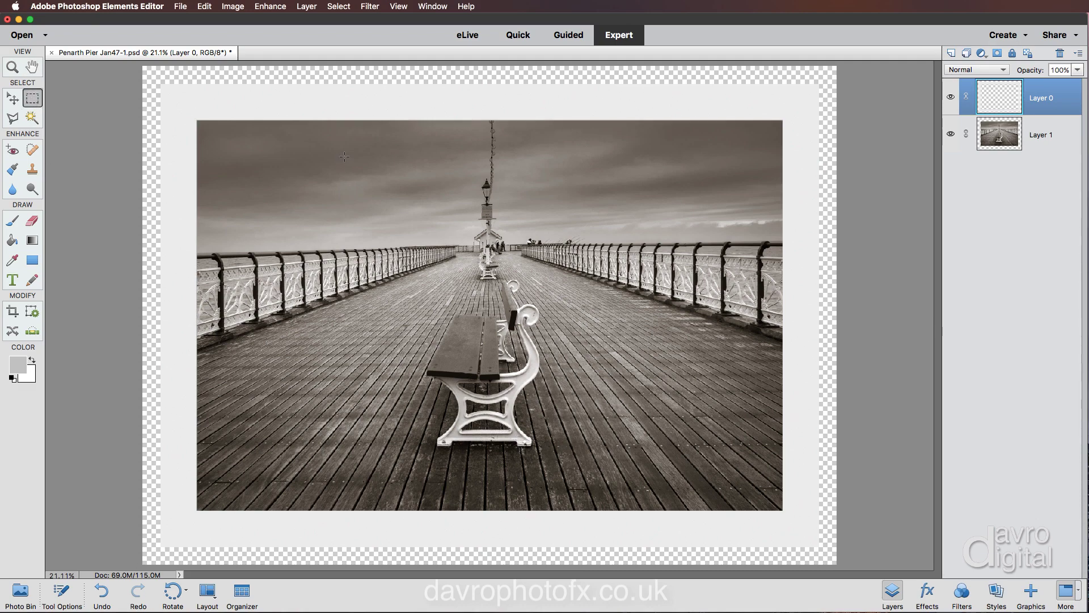
{"action": "key", "text": "space"}
{"action": "left_click", "coordinate": [343, 152], "text": "super"}
{"action": "left_click_drag", "start_coordinate": [607, 323], "coordinate": [423, 316]}
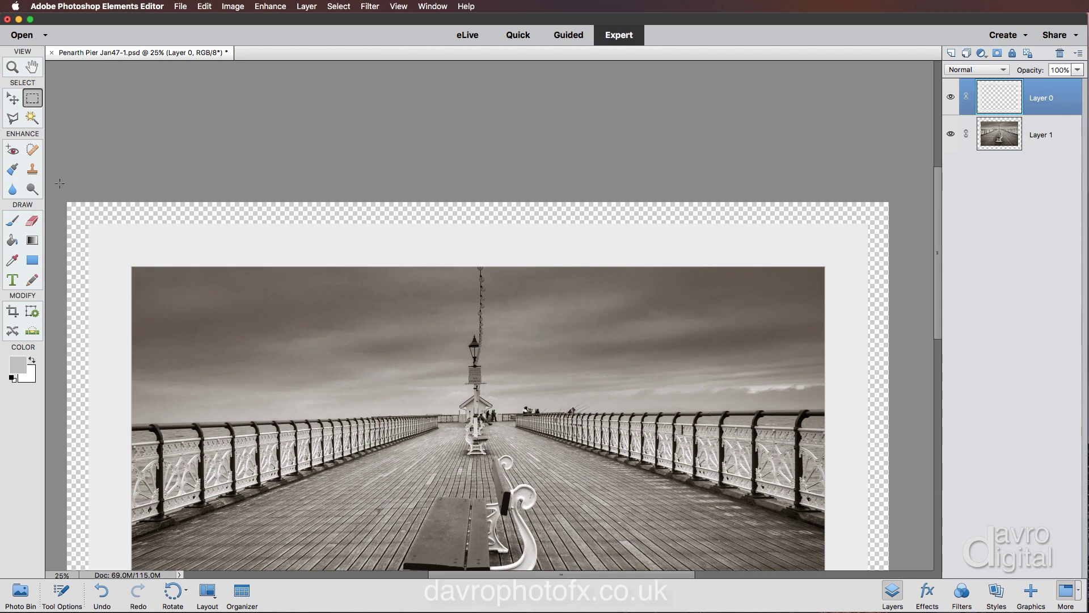
{"action": "left_click_drag", "start_coordinate": [66, 204], "coordinate": [901, 226]}
Add a new layer above Layer 0 and name it Frame.
{"action": "left_click", "coordinate": [952, 54]}
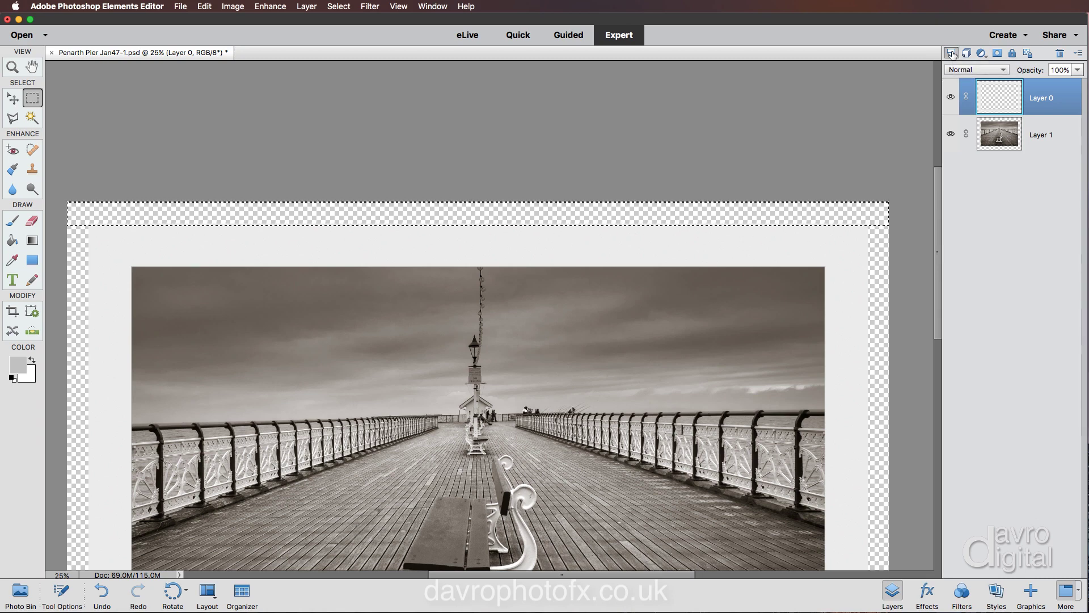
{"action": "double_click", "coordinate": [1042, 99]}
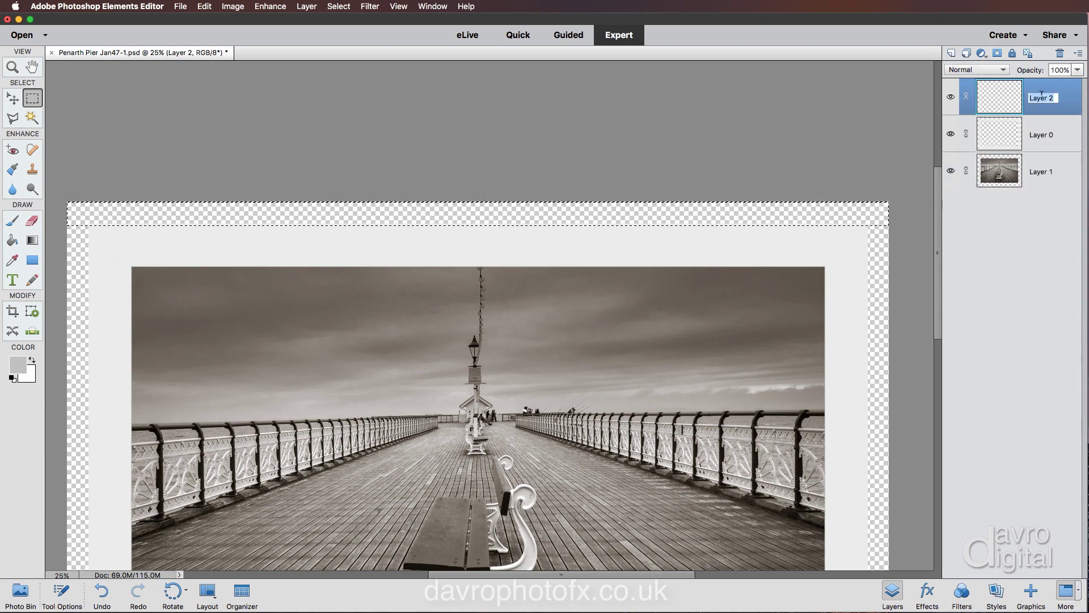
{"action": "type", "text": "Fr"}
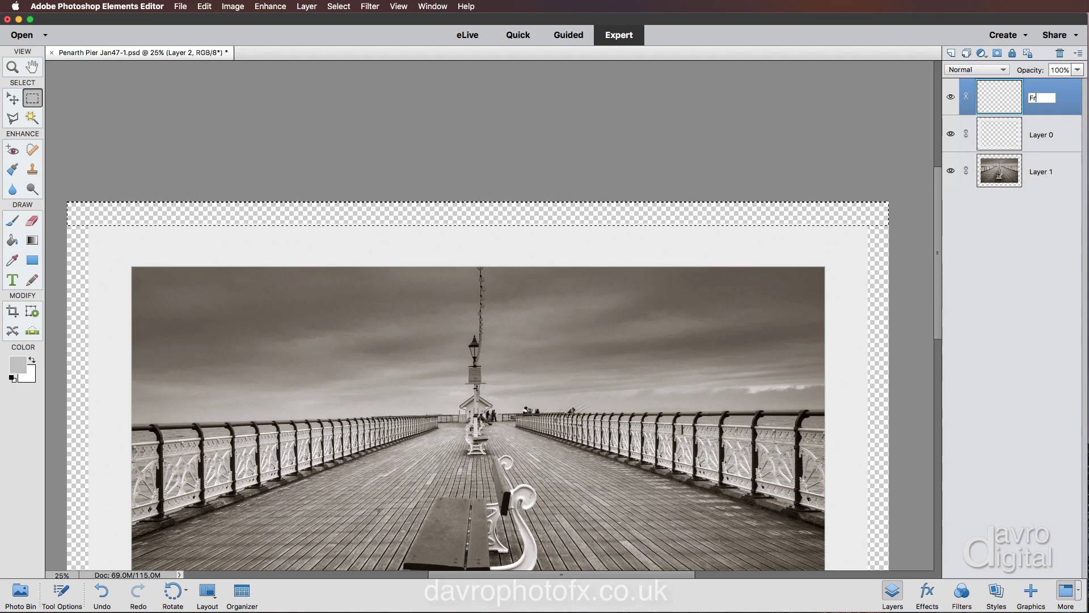
{"action": "type", "text": "ame"}
{"action": "key", "text": "Return"}
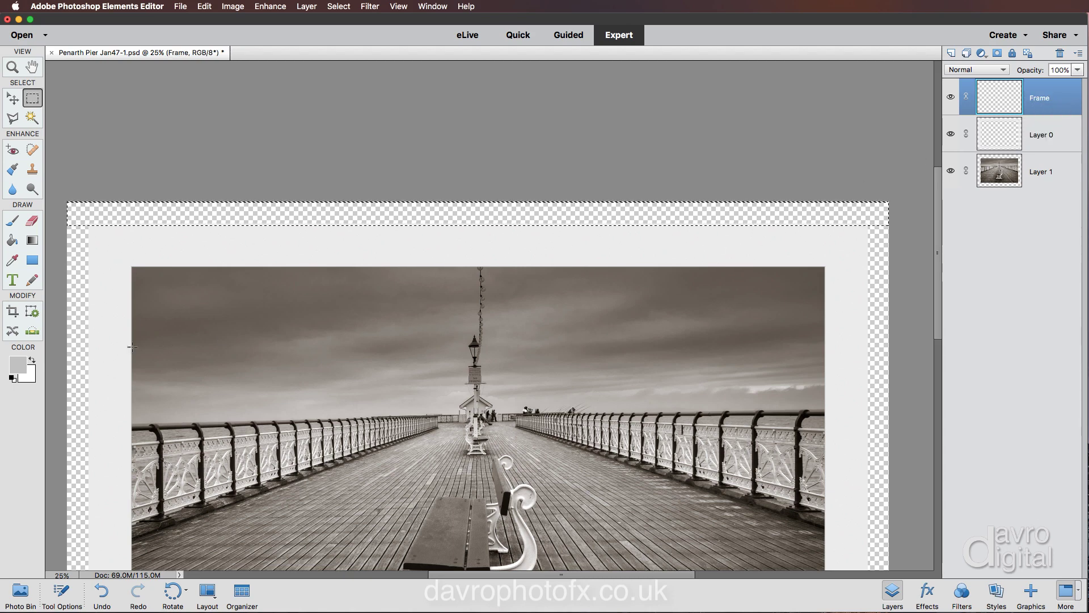
Set the foreground colour to dark brown and fill the selected upper strip on the Frame layer with it.
{"action": "left_click", "coordinate": [22, 363]}
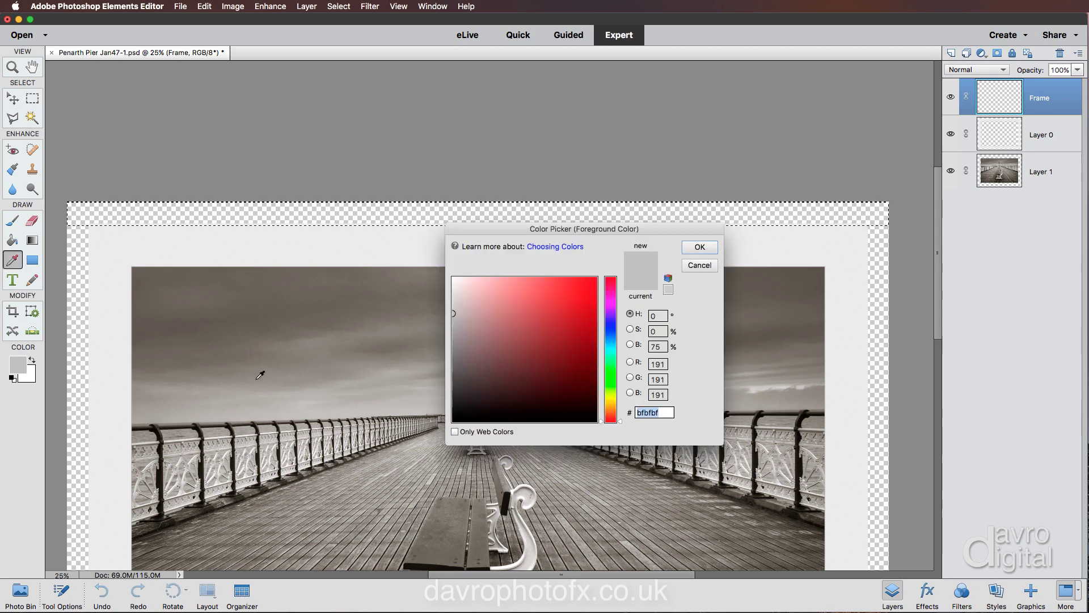
{"action": "left_click", "coordinate": [541, 370]}
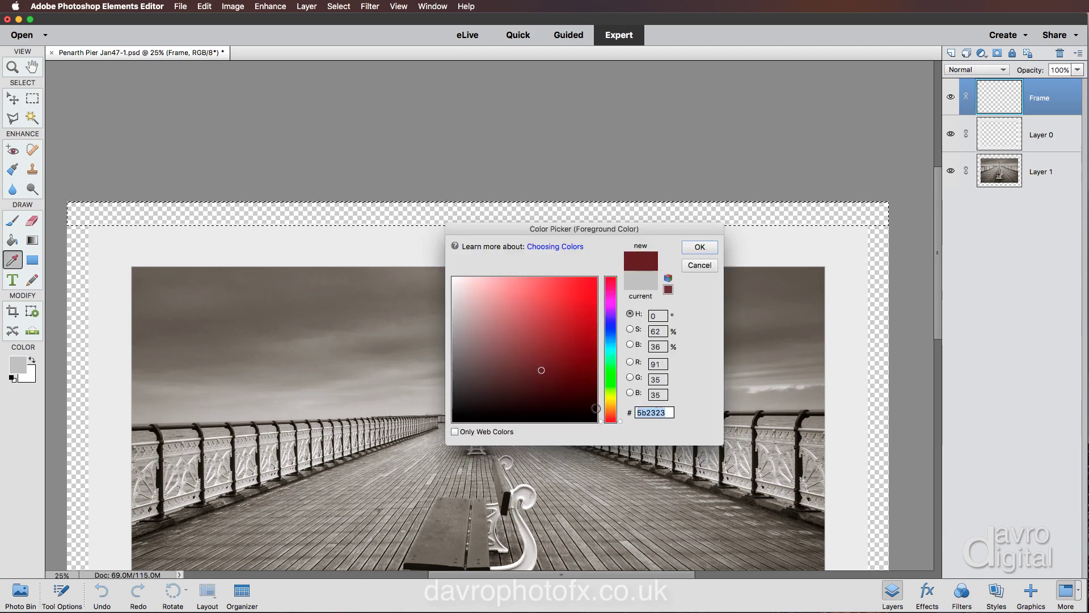
{"action": "left_click_drag", "start_coordinate": [619, 422], "coordinate": [622, 408]}
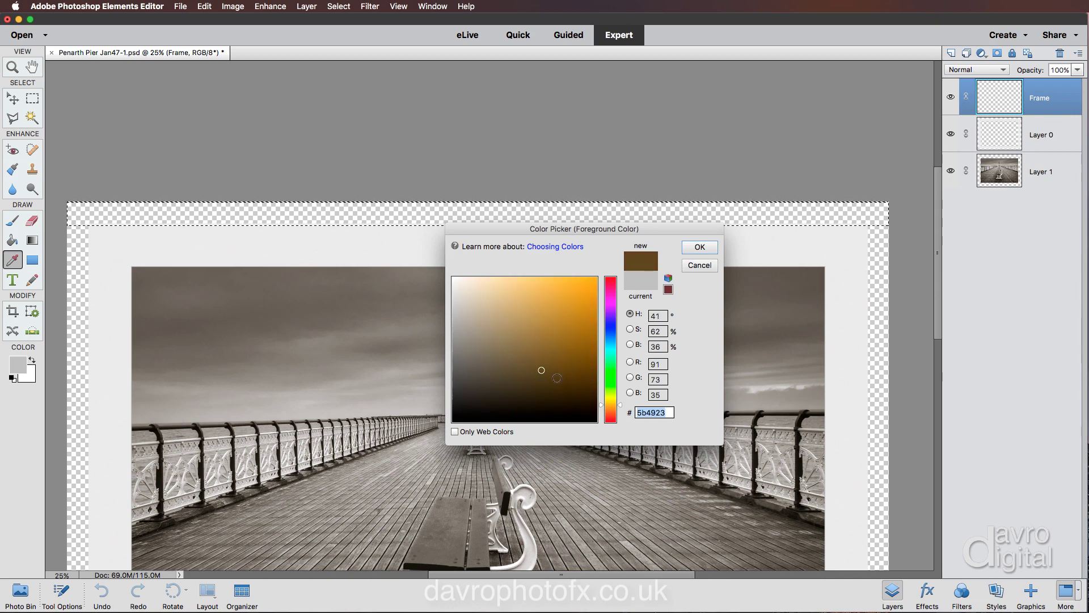
{"action": "left_click_drag", "start_coordinate": [559, 376], "coordinate": [551, 374]}
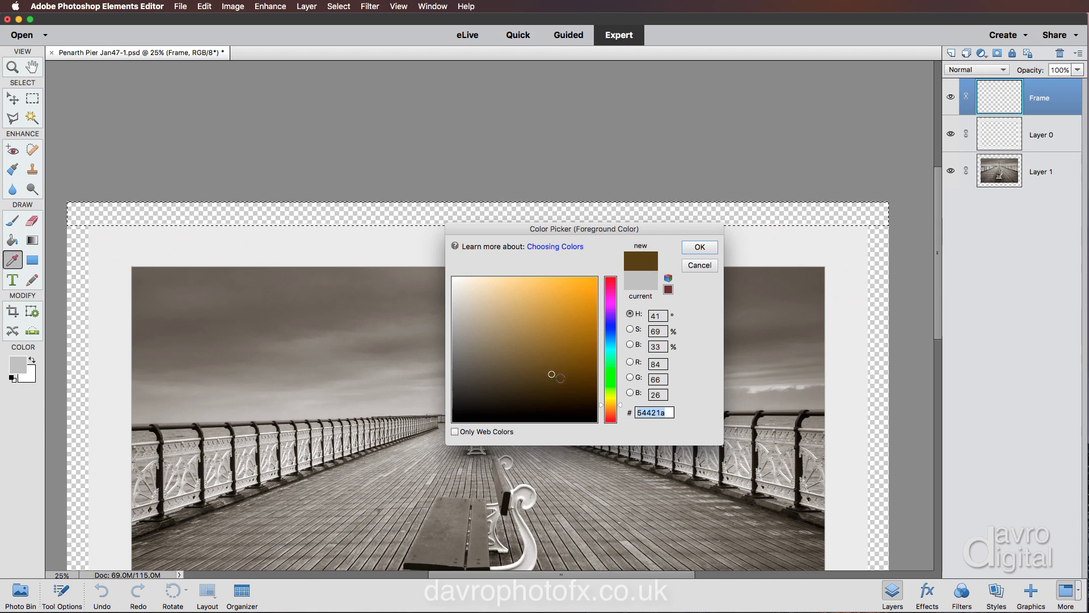
{"action": "left_click", "coordinate": [699, 248]}
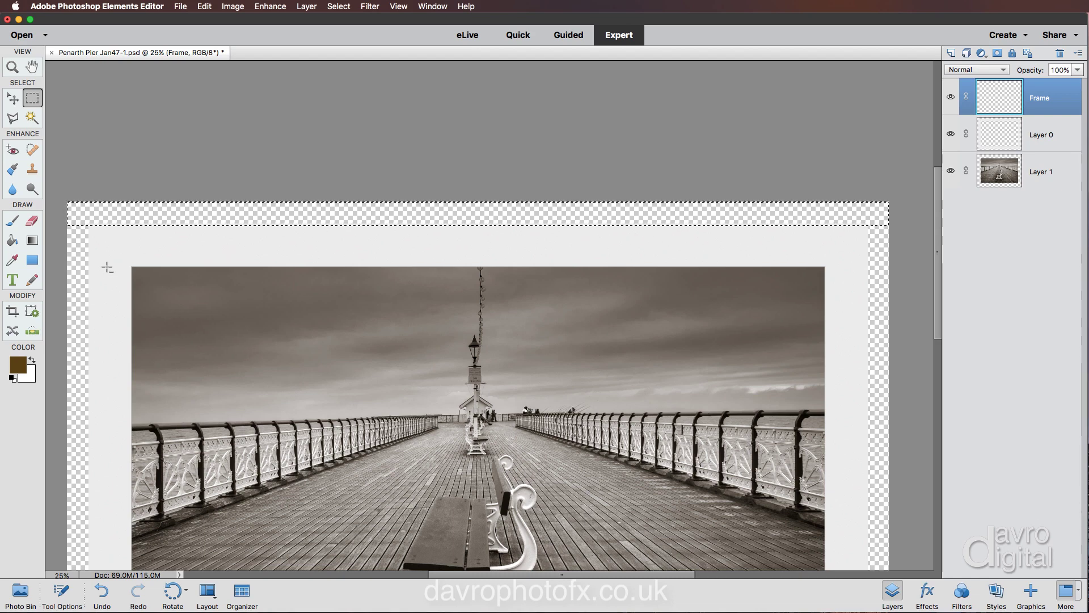
{"action": "key", "text": "alt+BackSpace"}
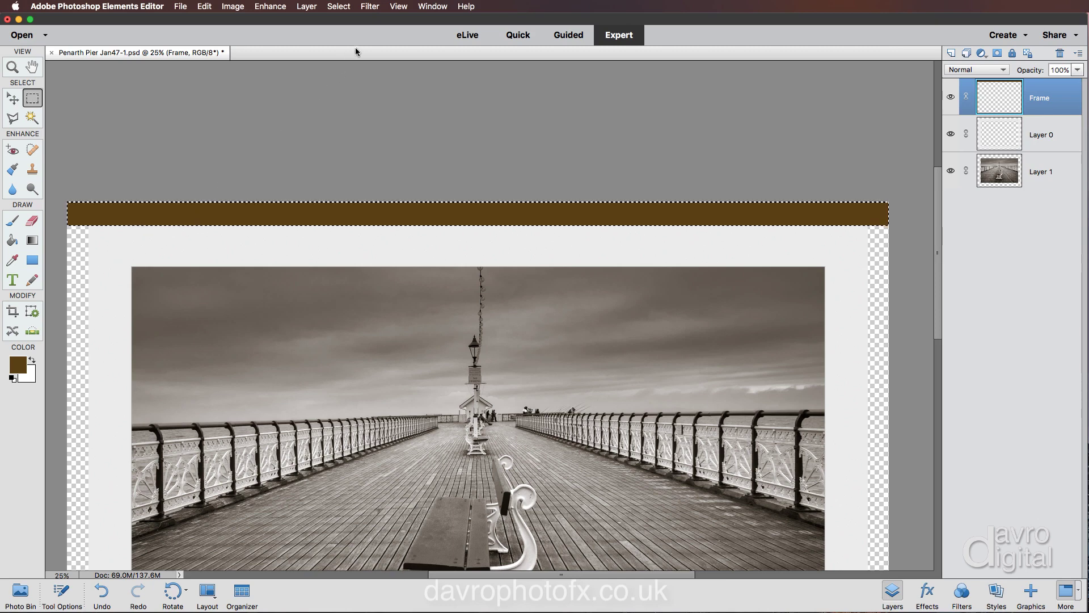
Add 34.77% Gaussian, Monochromatic noise to the brown strip on the Frame layer.
{"action": "left_click", "coordinate": [369, 7]}
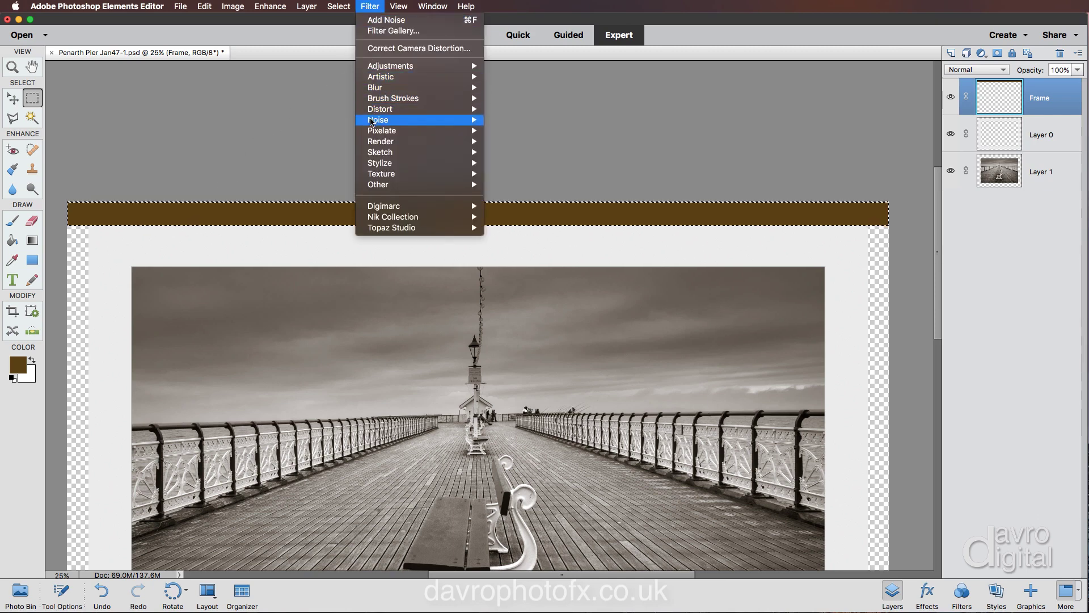
{"action": "mouse_move", "coordinate": [381, 121]}
{"action": "left_click", "coordinate": [510, 122]}
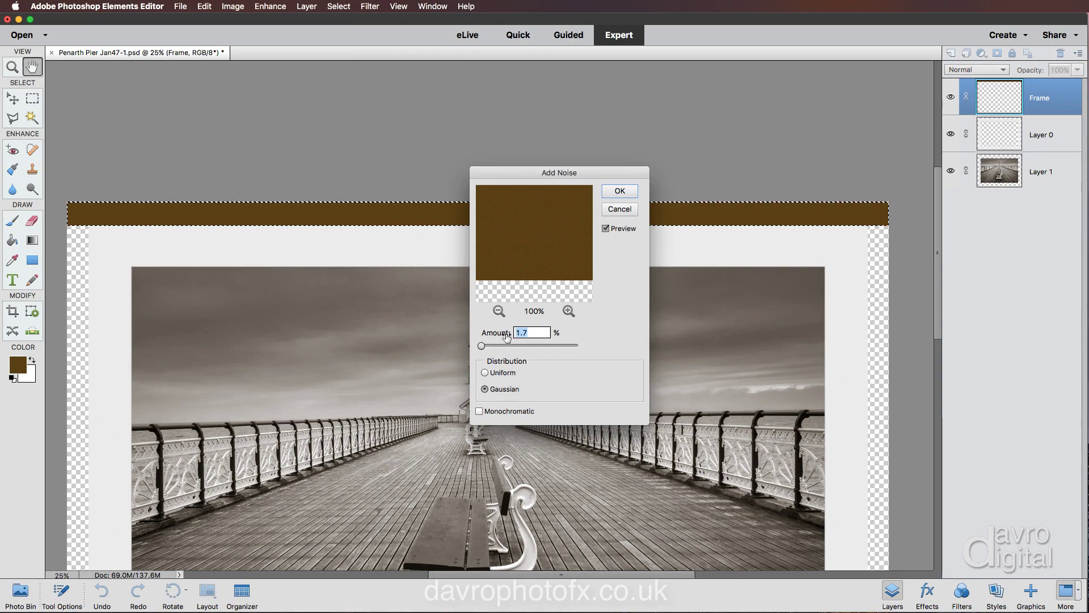
{"action": "left_click_drag", "start_coordinate": [515, 348], "coordinate": [513, 346]}
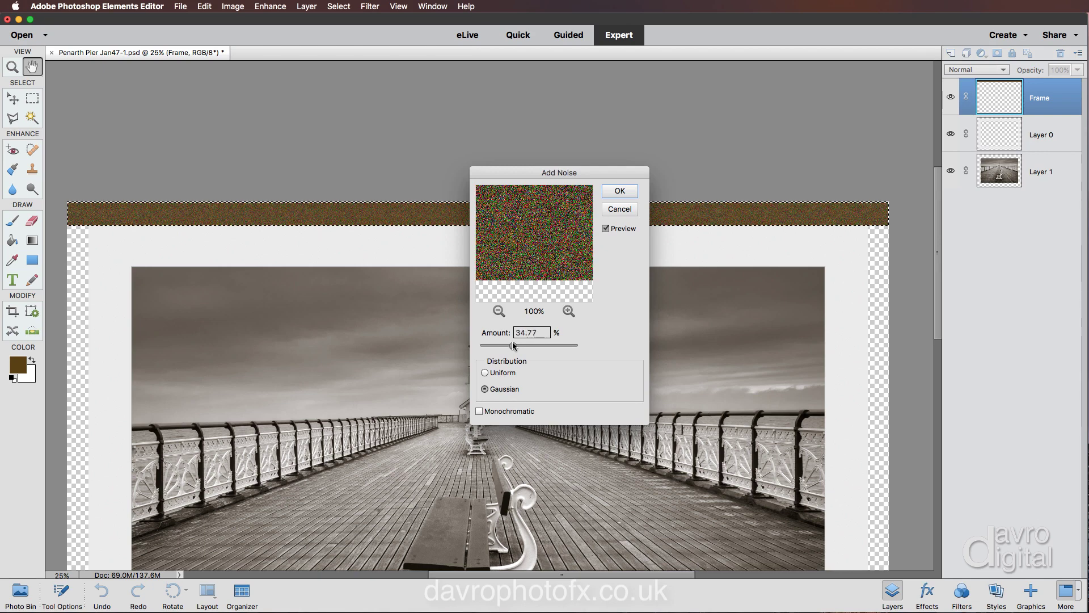
{"action": "left_click", "coordinate": [492, 411]}
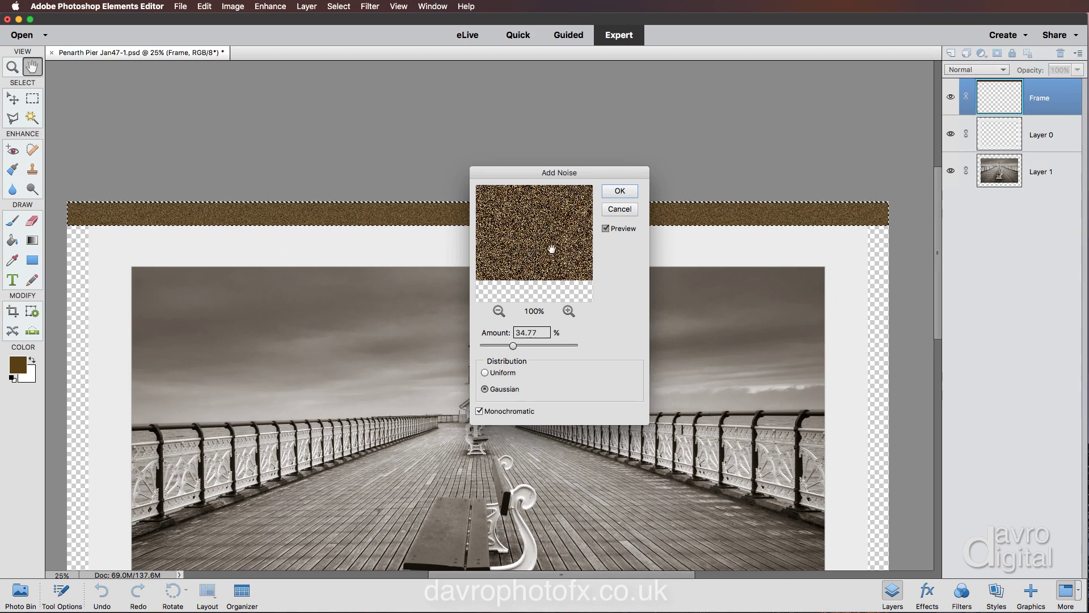
{"action": "left_click", "coordinate": [621, 191]}
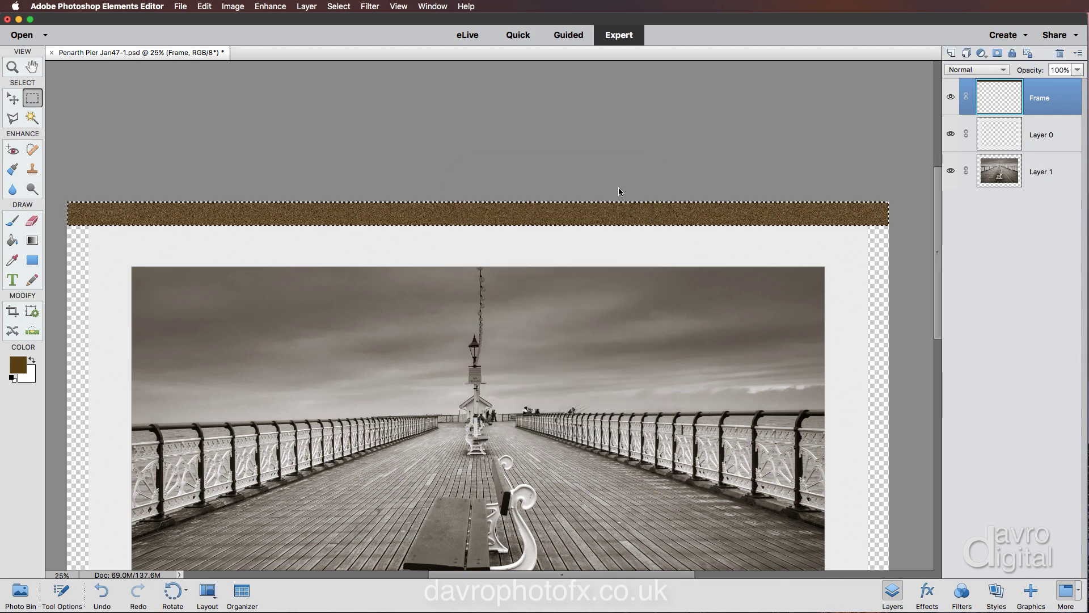
Apply a Motion Blur with a 0° angle and 61-pixel distance to the noisy brown strip on the Frame layer.
{"action": "left_click", "coordinate": [369, 7]}
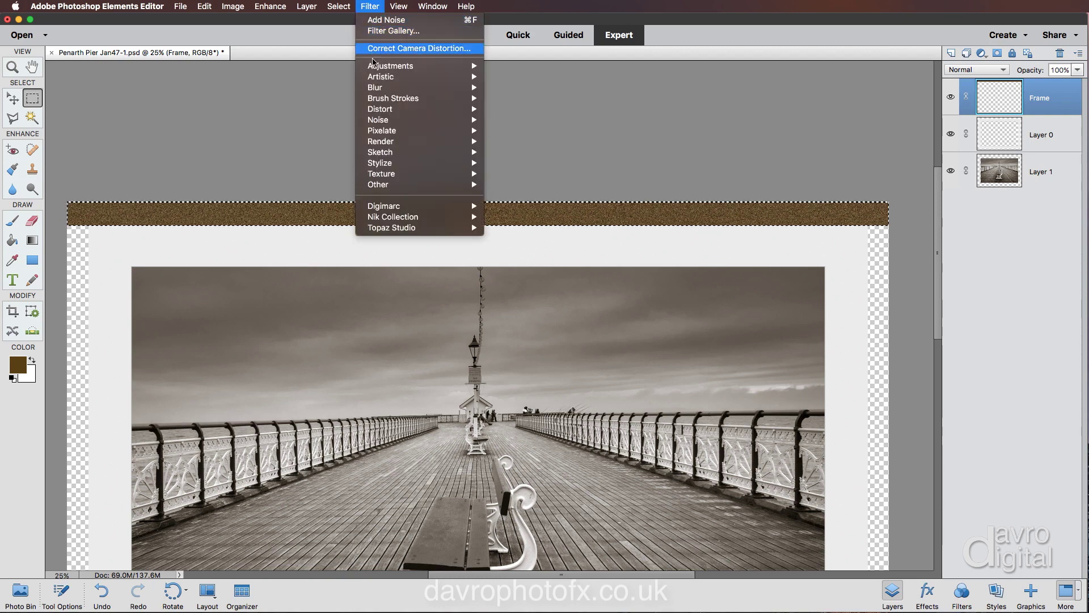
{"action": "mouse_move", "coordinate": [376, 87]}
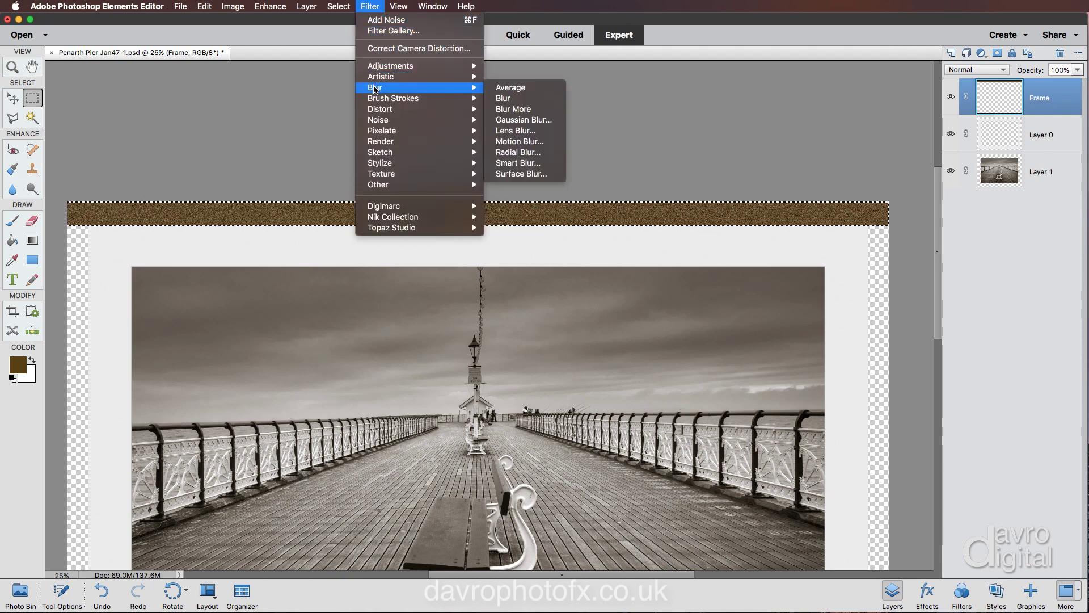
{"action": "left_click", "coordinate": [516, 141]}
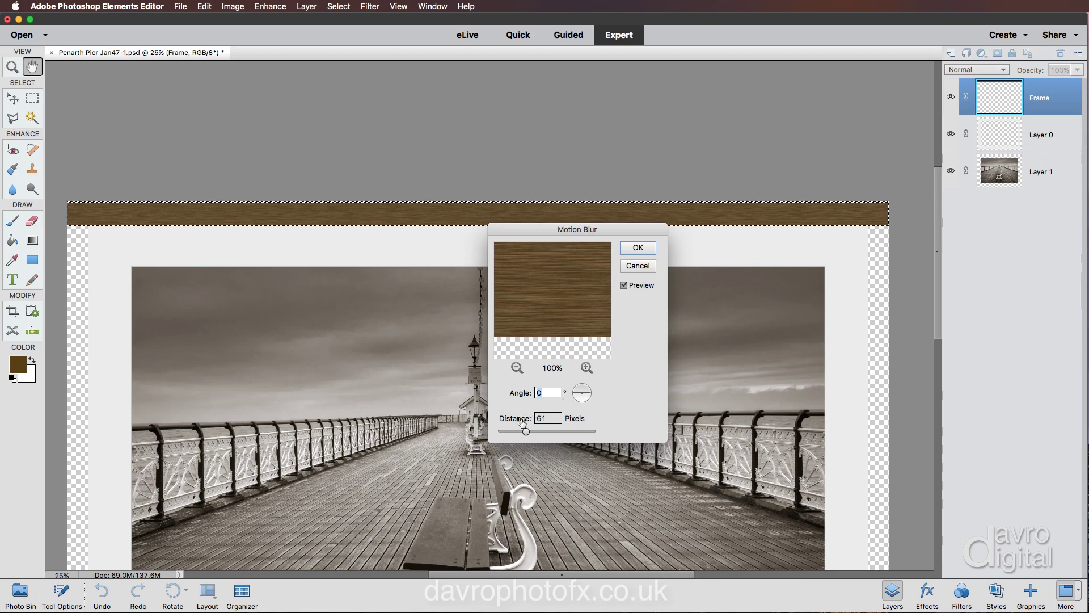
{"action": "left_click", "coordinate": [540, 324]}
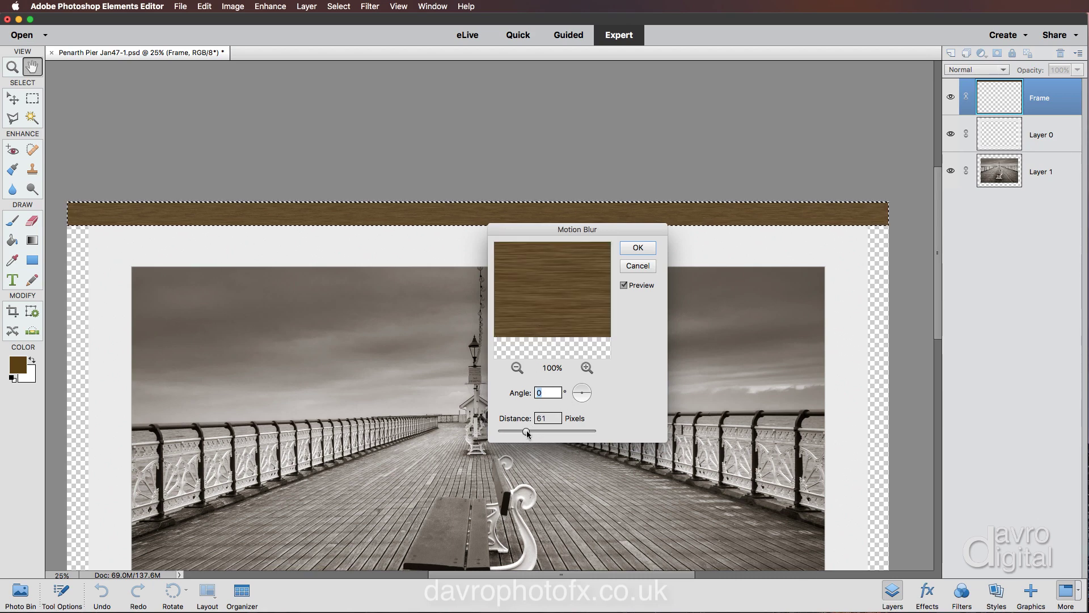
{"action": "left_click_drag", "start_coordinate": [526, 430], "coordinate": [549, 431]}
{"action": "left_click", "coordinate": [540, 319]}
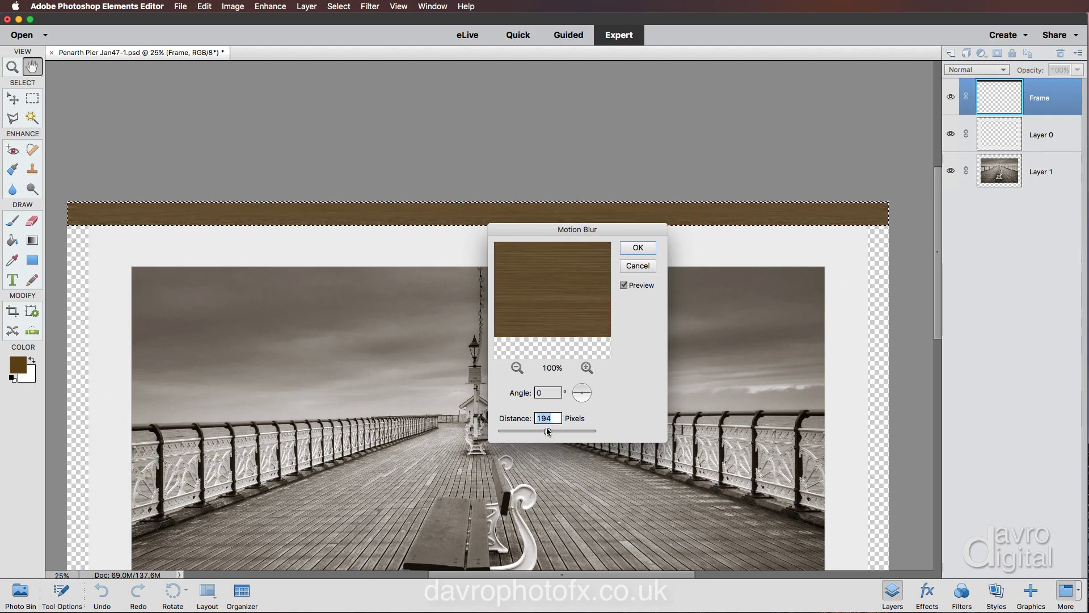
{"action": "left_click_drag", "start_coordinate": [529, 430], "coordinate": [527, 431]}
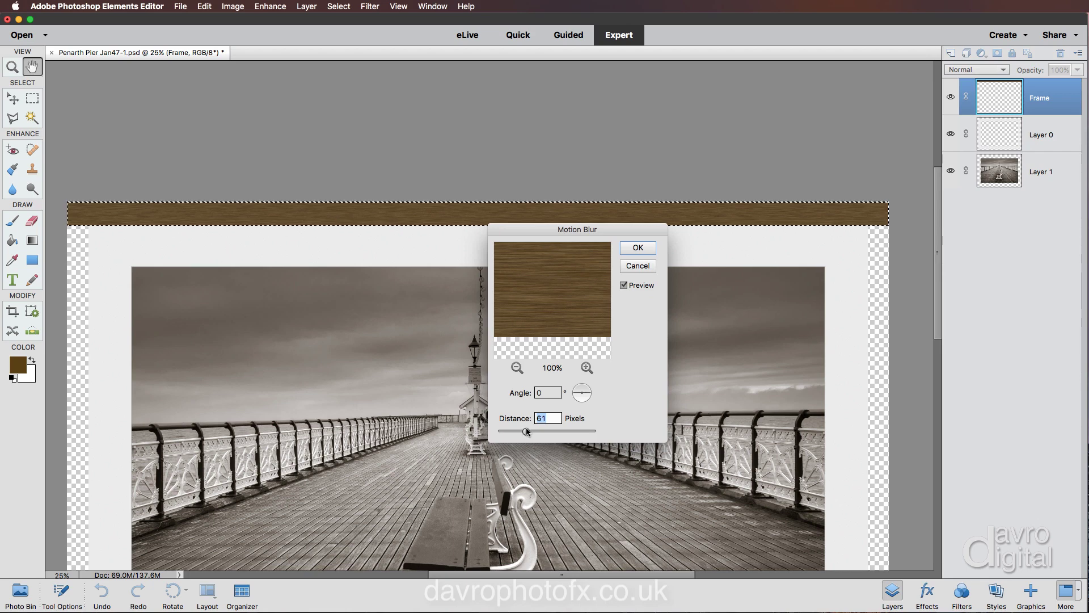
{"action": "left_click", "coordinate": [635, 247]}
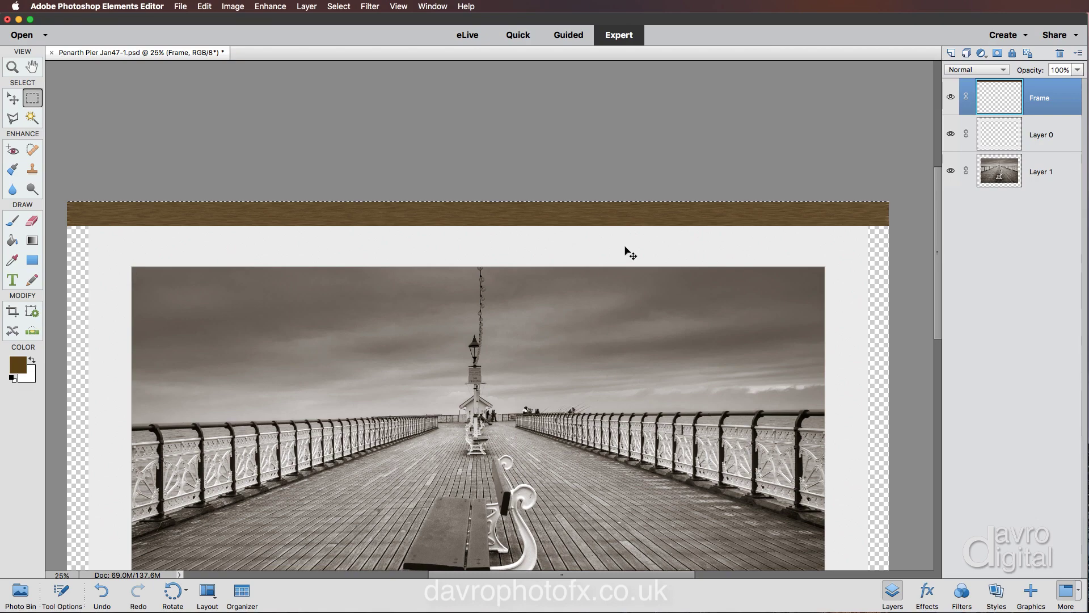
Duplicate the Frame layer and move the copied wood strip down to the lower edge of the canvas.
{"action": "key", "text": "super+0"}
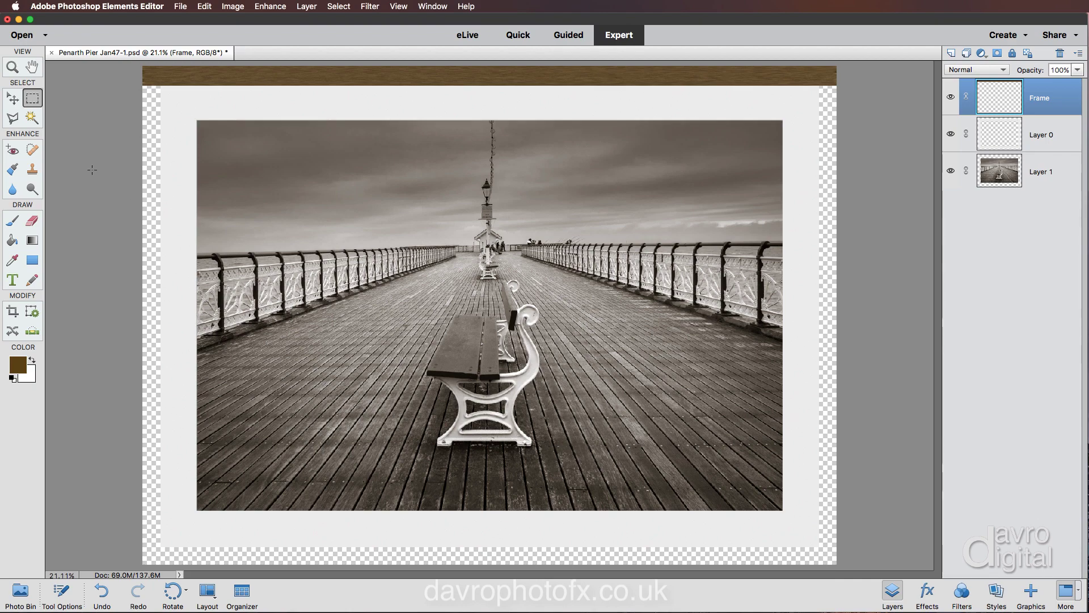
{"action": "key", "text": "v"}
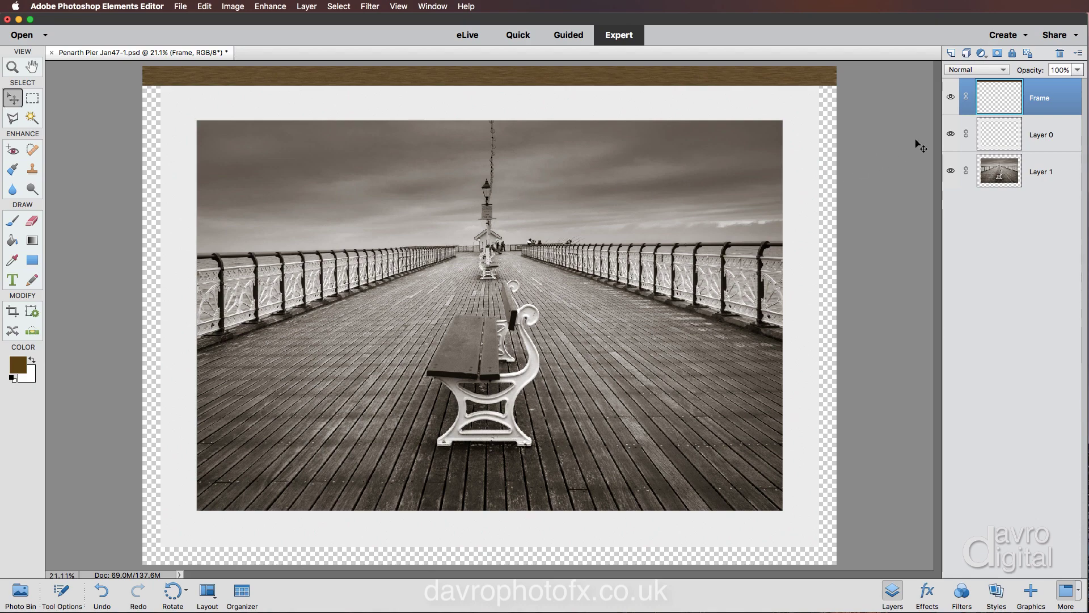
{"action": "key", "text": "super+j"}
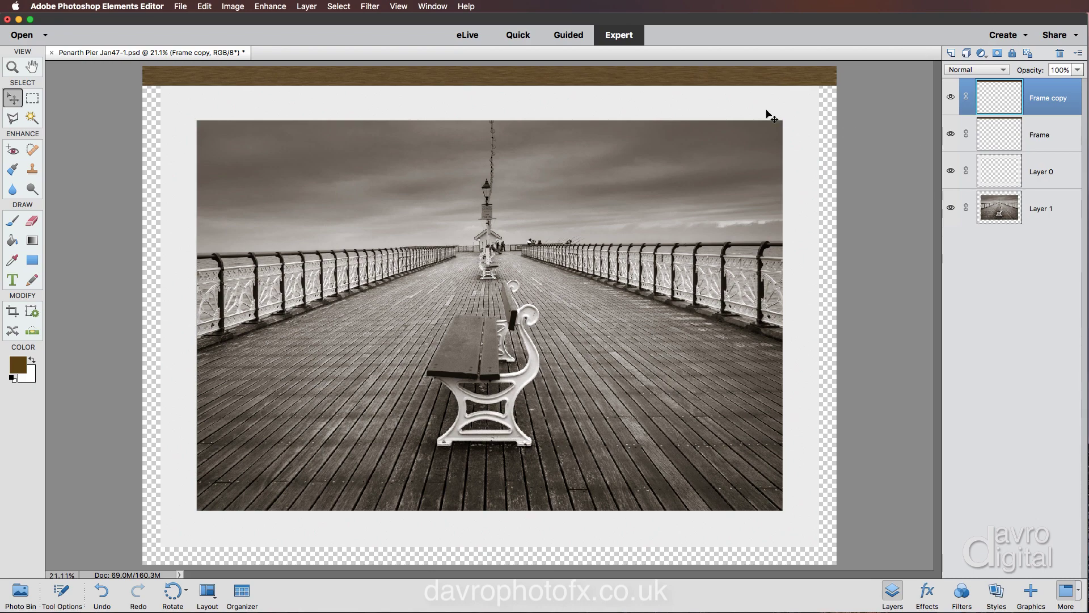
{"action": "left_click_drag", "start_coordinate": [691, 73], "coordinate": [687, 549]}
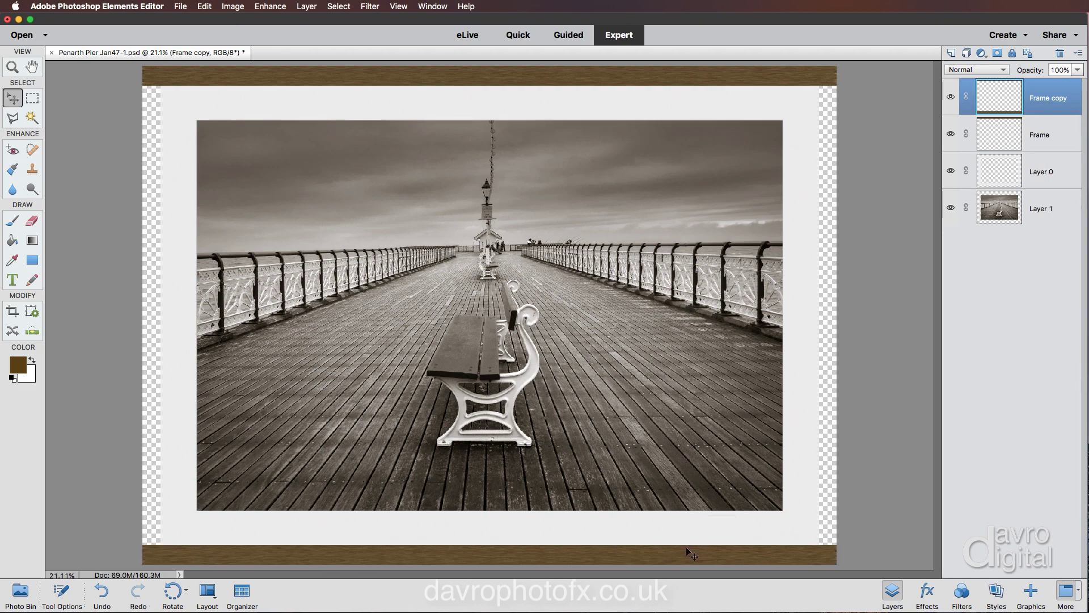
Make two side strips from a copy of the lower strip rotated 90° left, placing one along each vertical edge of the canvas.
{"action": "key", "text": "super+j"}
{"action": "left_click_drag", "start_coordinate": [671, 546], "coordinate": [673, 380]}
{"action": "left_click", "coordinate": [226, 7]}
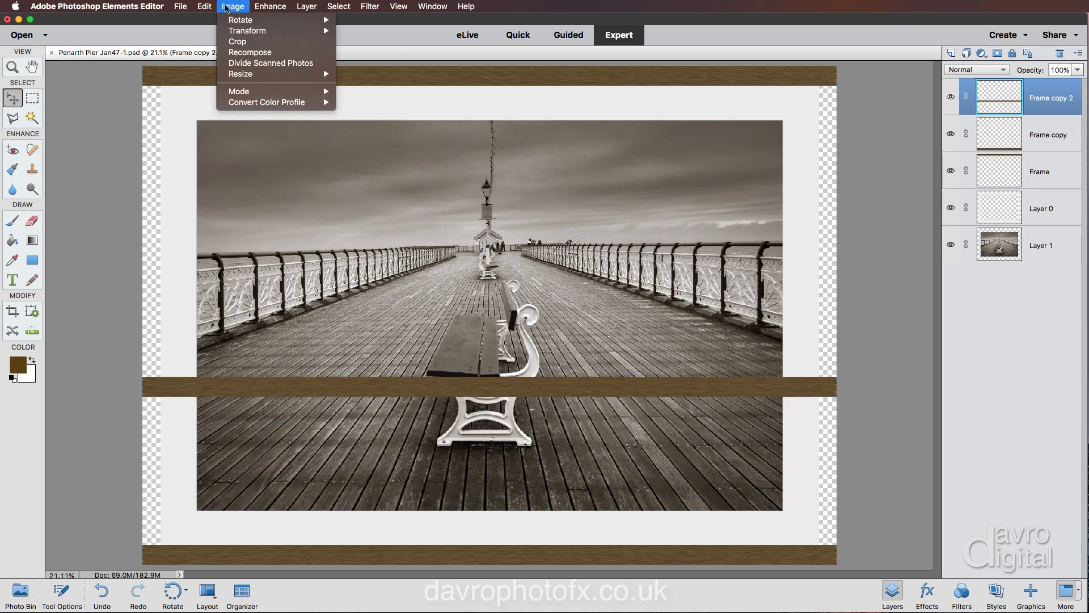
{"action": "mouse_move", "coordinate": [227, 20]}
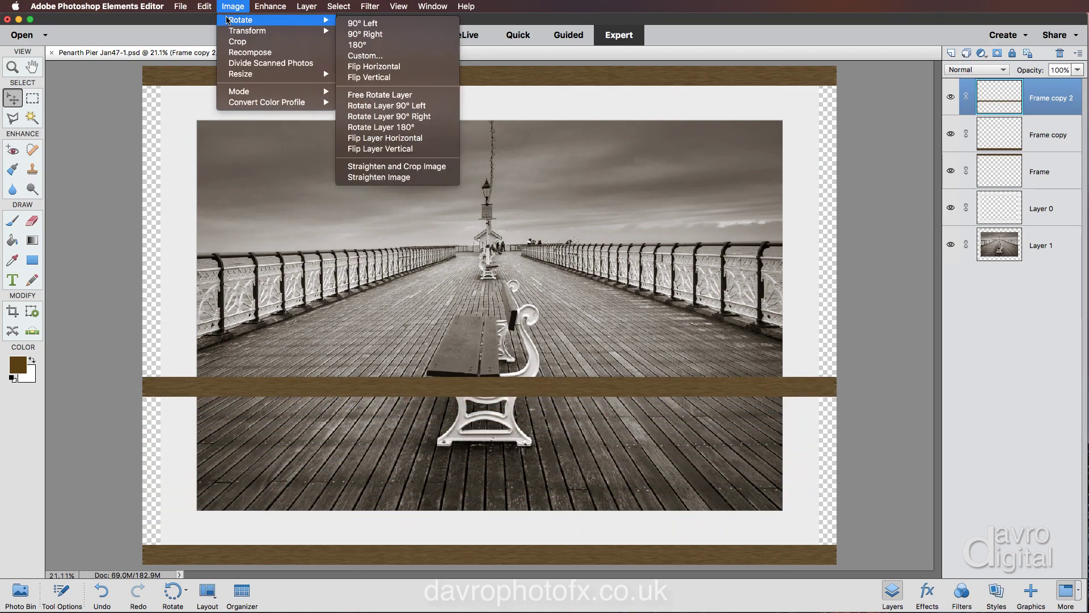
{"action": "left_click", "coordinate": [385, 108]}
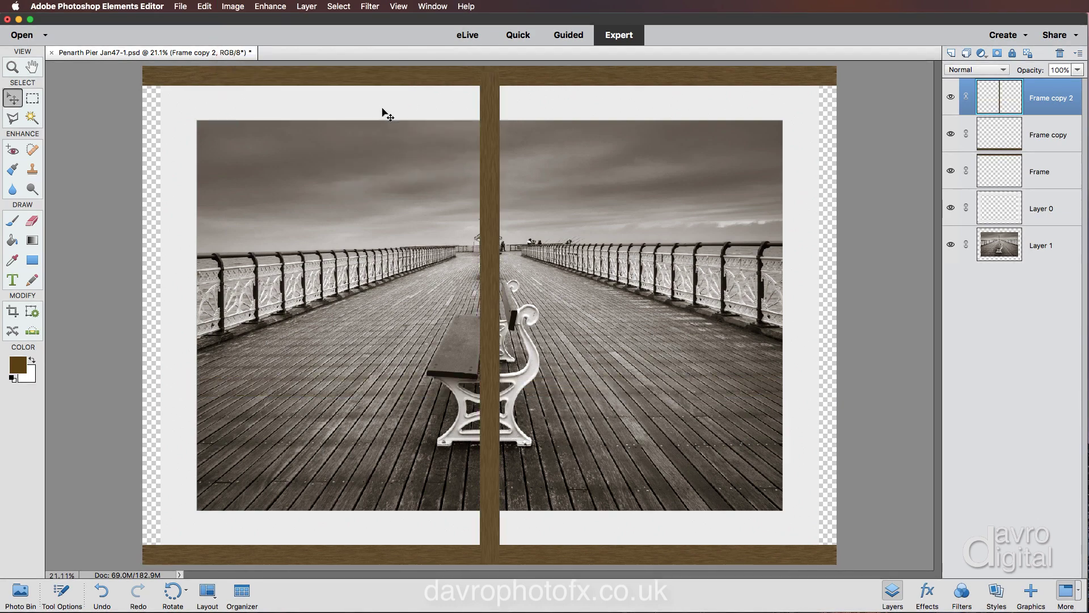
{"action": "left_click_drag", "start_coordinate": [483, 296], "coordinate": [816, 275]}
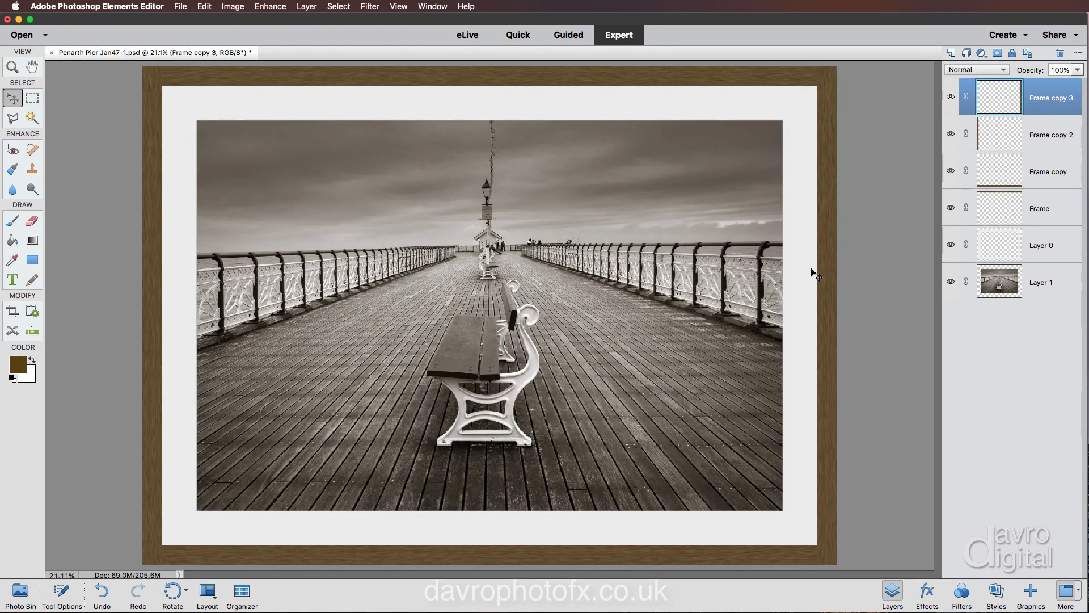
Inspect the frame's upper-right corner joint at 100%, hiding and showing the Frame copy 3 layer to check the strip end beneath.
{"action": "left_click", "coordinate": [823, 84]}
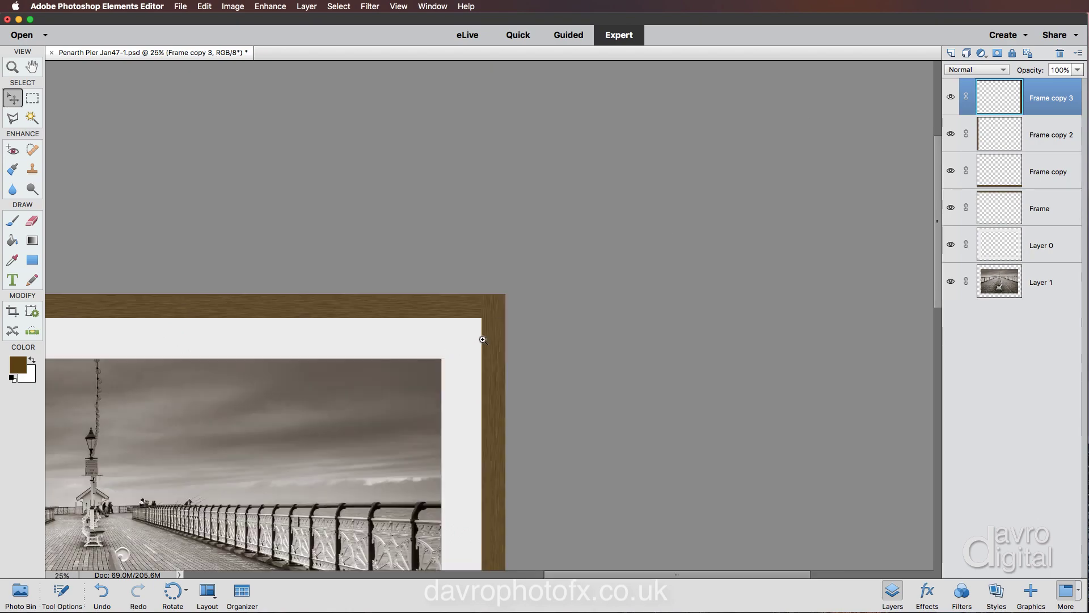
{"action": "left_click", "coordinate": [483, 341]}
{"action": "left_click", "coordinate": [482, 339]}
{"action": "left_click", "coordinate": [482, 339]}
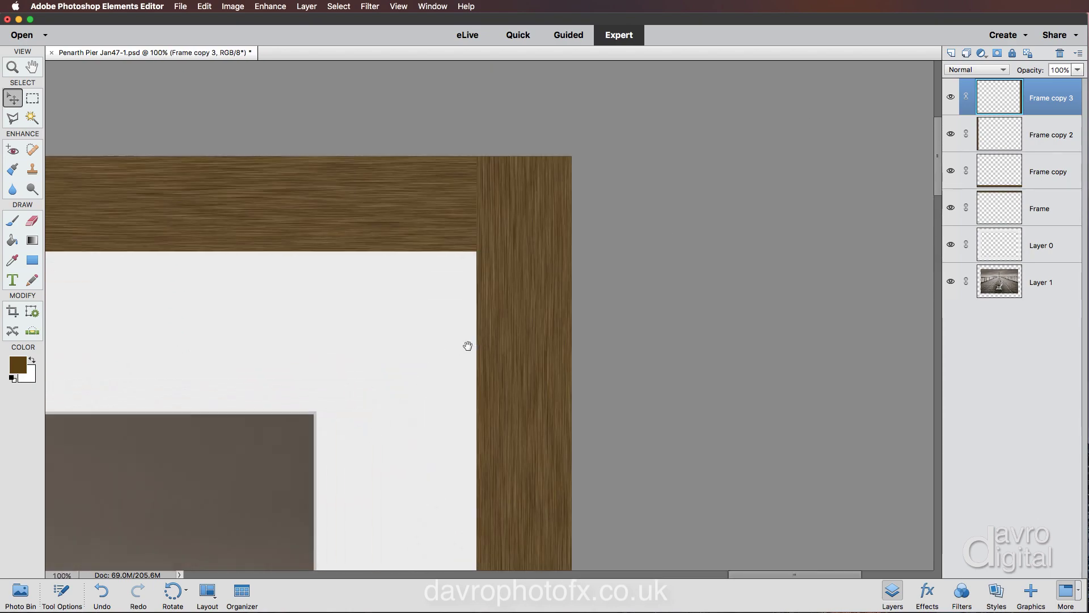
{"action": "left_click_drag", "start_coordinate": [395, 344], "coordinate": [579, 340]}
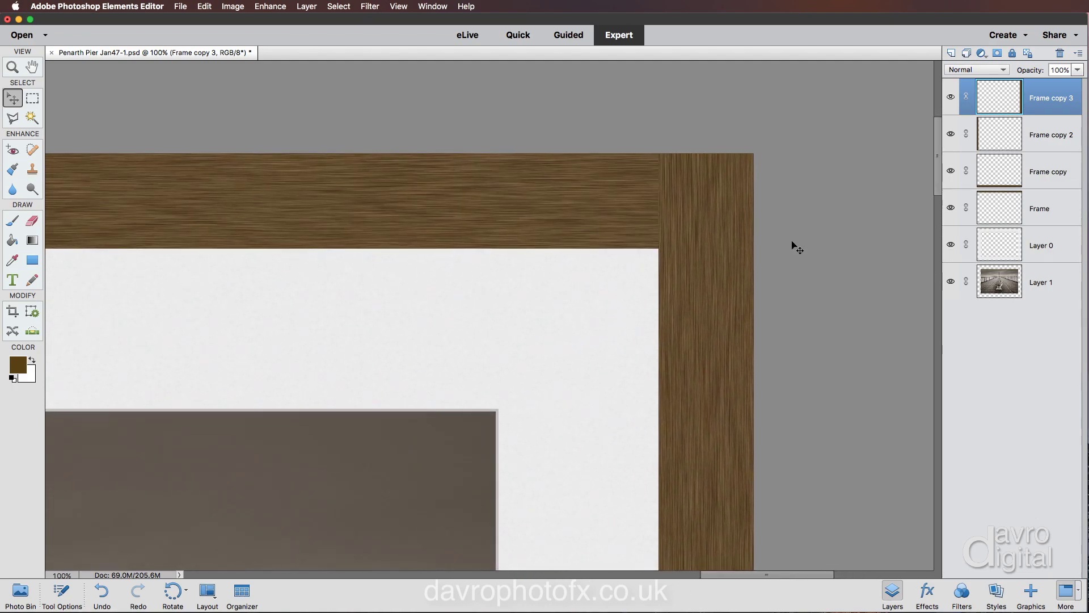
{"action": "left_click", "coordinate": [951, 98]}
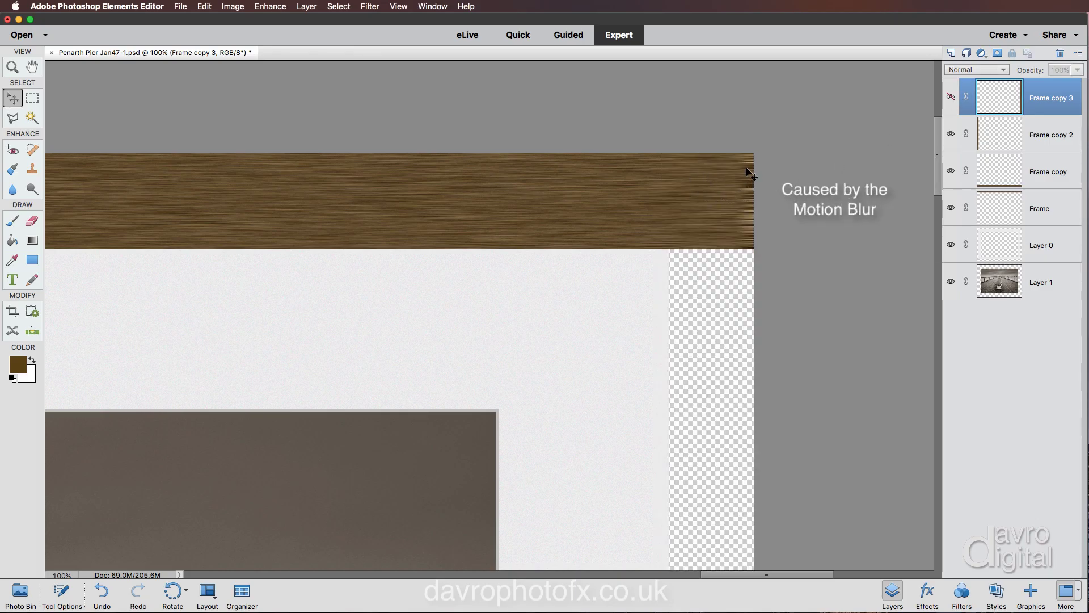
{"action": "left_click", "coordinate": [951, 98]}
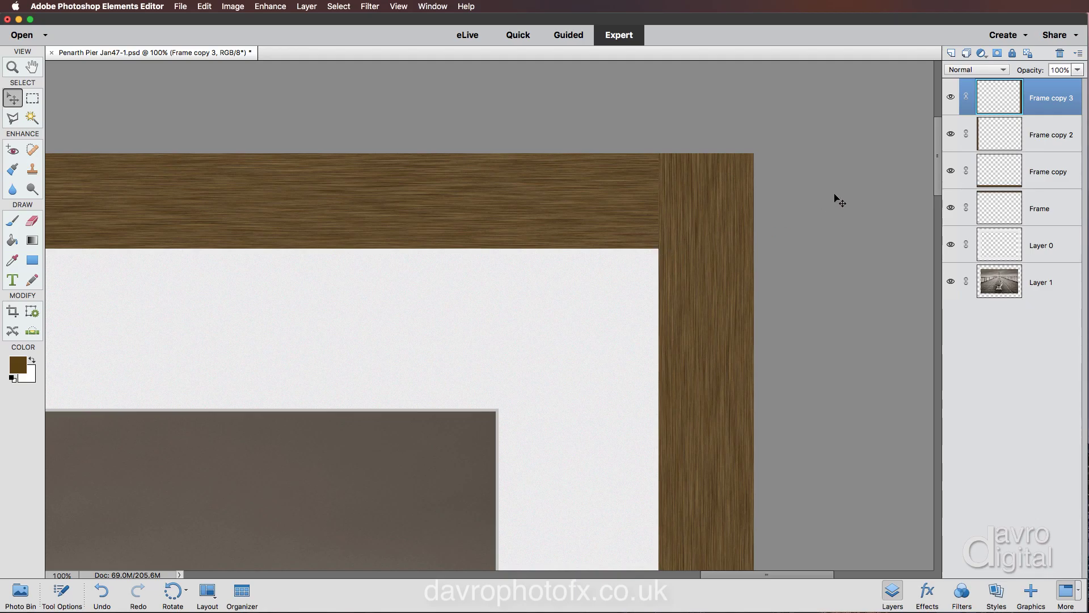
Add a layer mask to the Frame copy 3 layer and activate the Brush tool.
{"action": "left_click", "coordinate": [999, 55]}
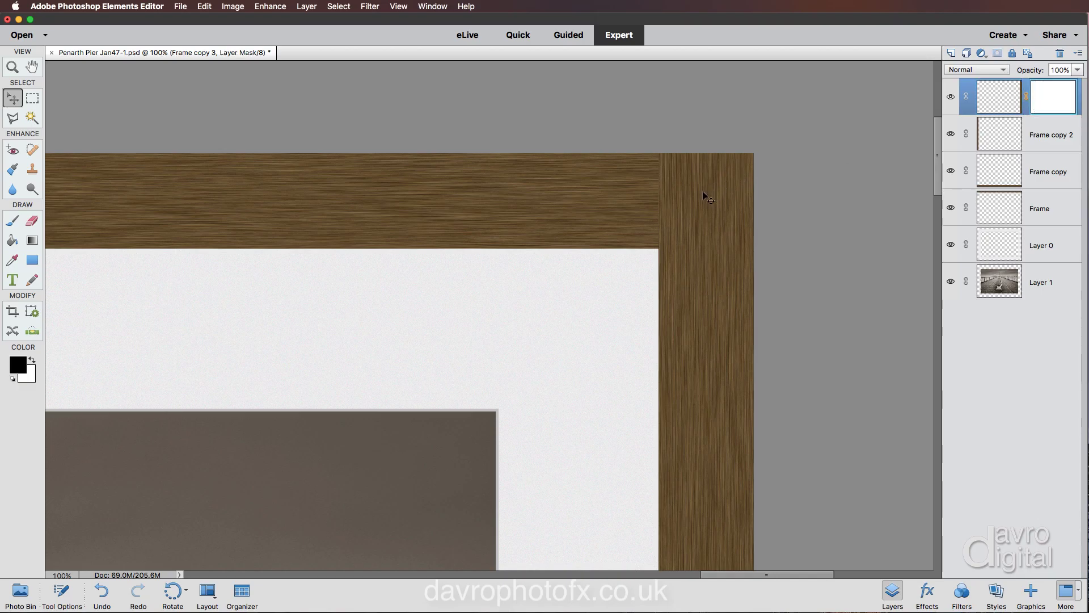
{"action": "left_click", "coordinate": [12, 222]}
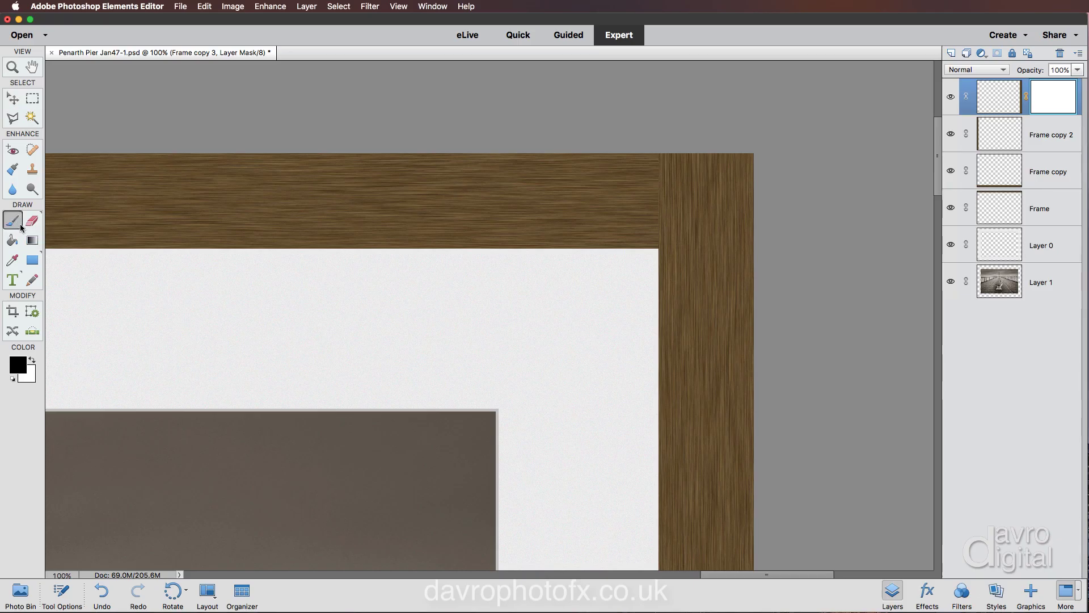
Choose the soft 19 px brush from the Default Brushes set and display the brush options.
{"action": "right_click", "coordinate": [104, 280]}
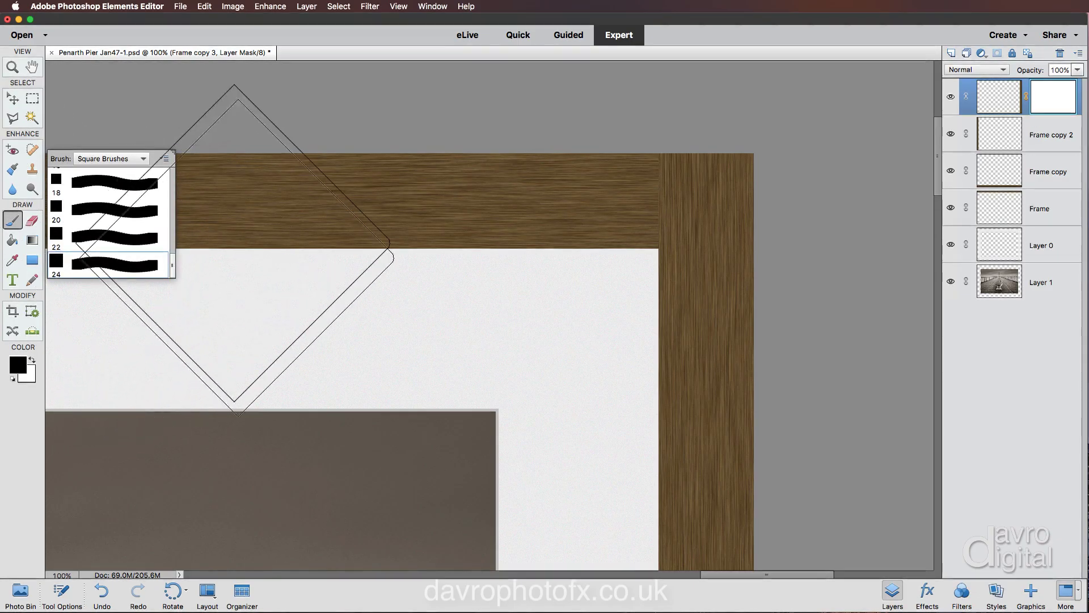
{"action": "left_click", "coordinate": [113, 159]}
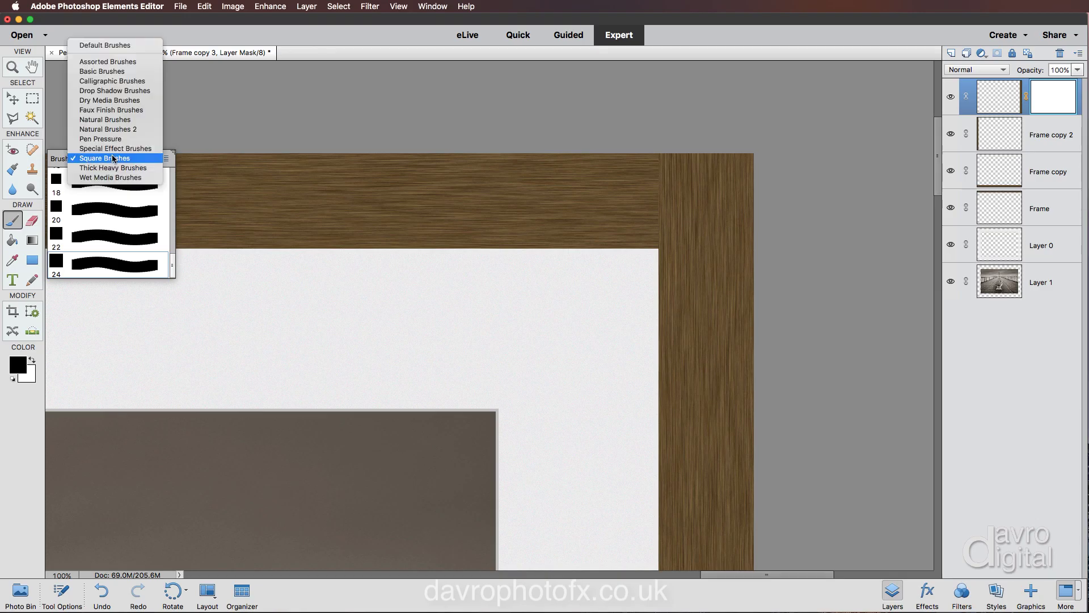
{"action": "left_click", "coordinate": [109, 47]}
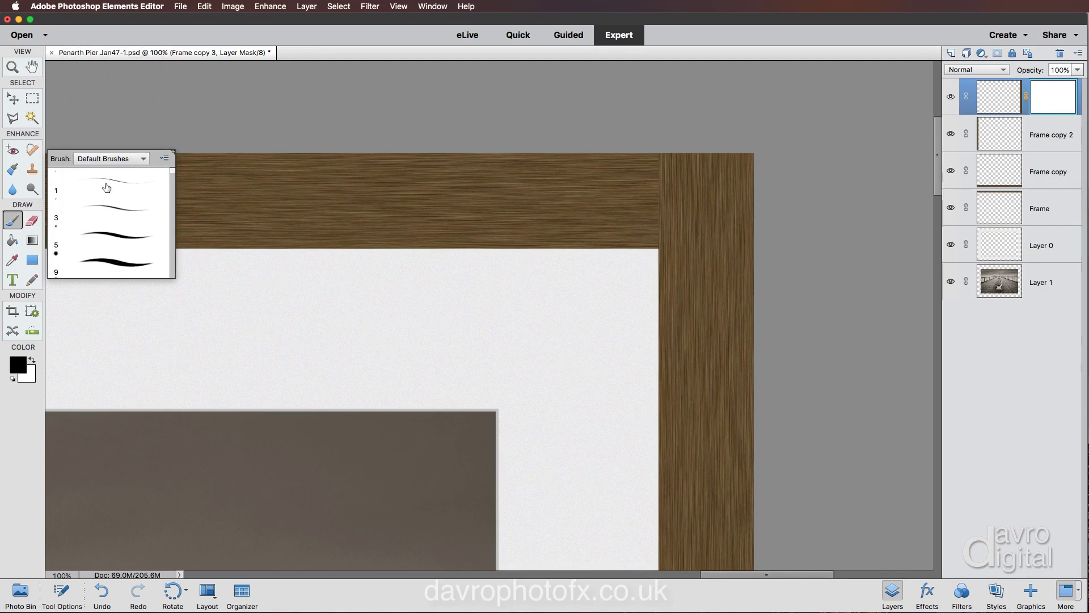
{"action": "scroll", "coordinate": [112, 244], "scroll_direction": "down", "scroll_amount": 6}
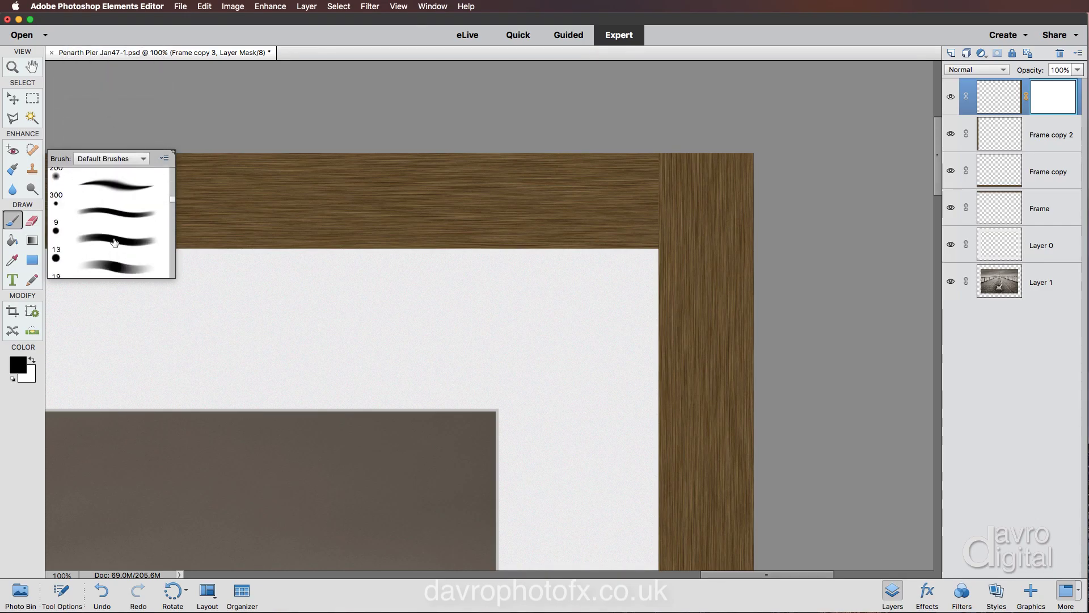
{"action": "left_click", "coordinate": [112, 264]}
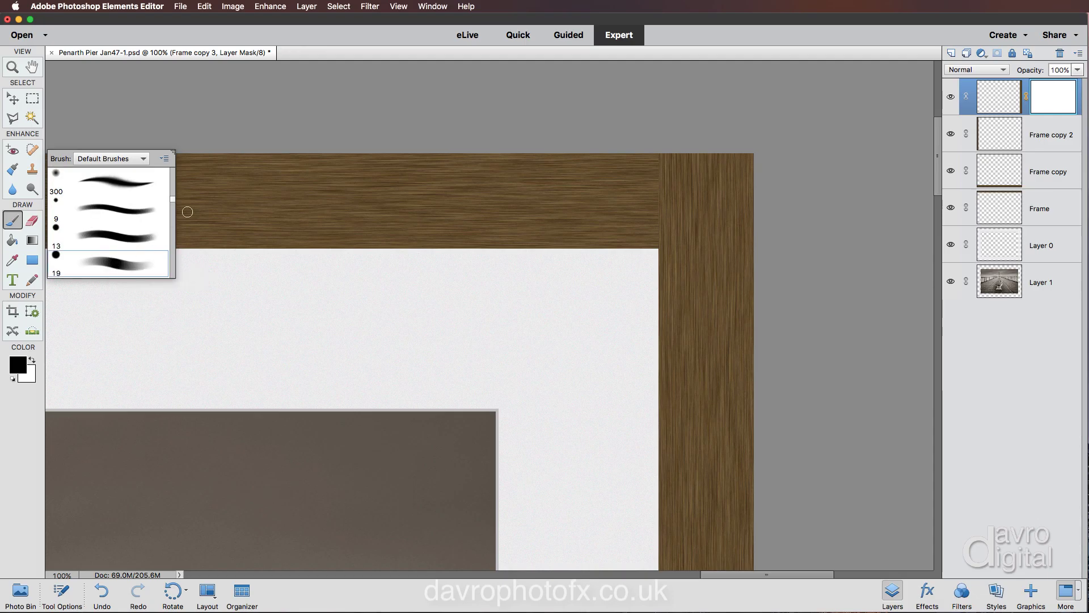
{"action": "left_click", "coordinate": [248, 139]}
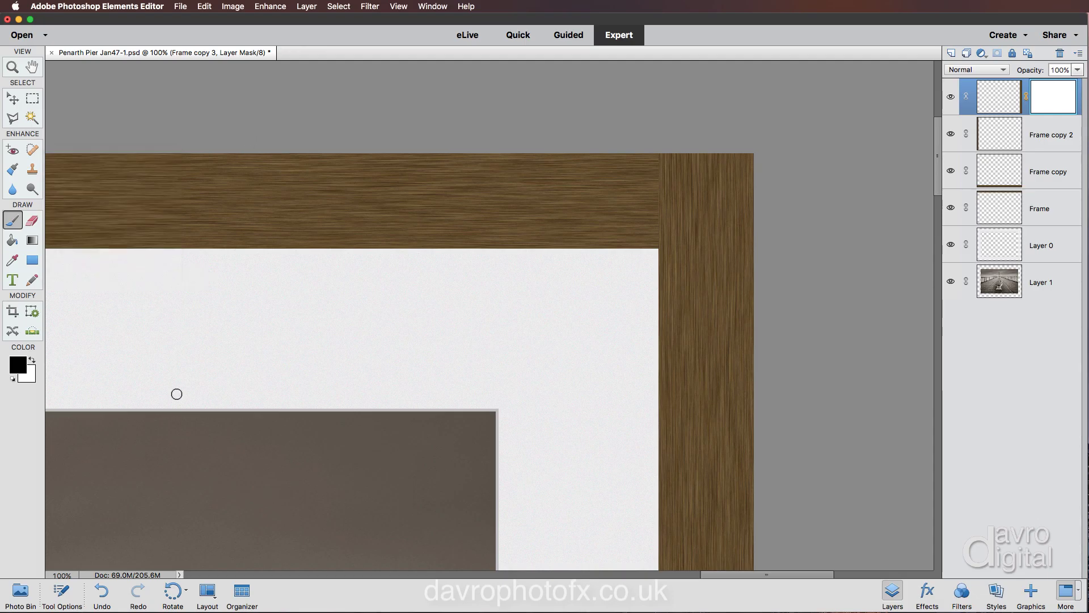
{"action": "left_click", "coordinate": [61, 594]}
{"action": "left_click", "coordinate": [221, 537]}
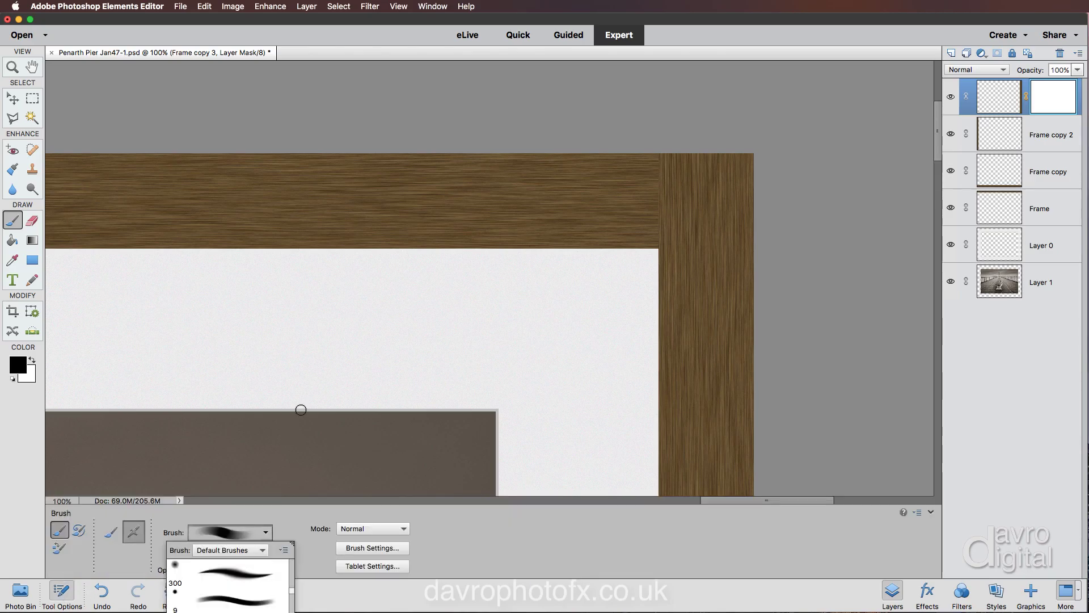
{"action": "left_click", "coordinate": [310, 395]}
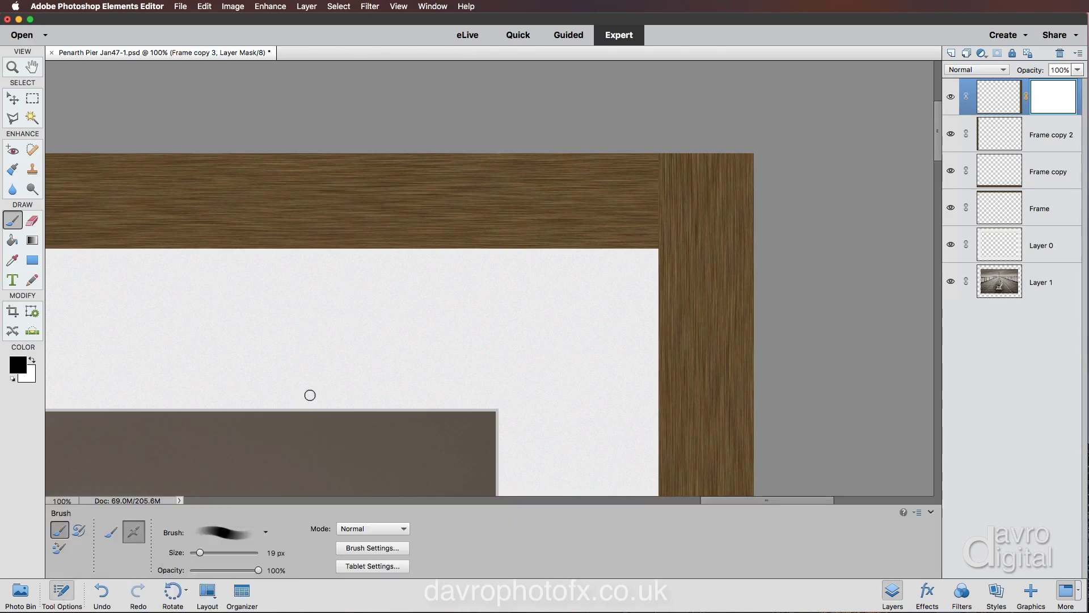
Choose the 24 px brush from the Square Brushes set.
{"action": "right_click", "coordinate": [357, 284]}
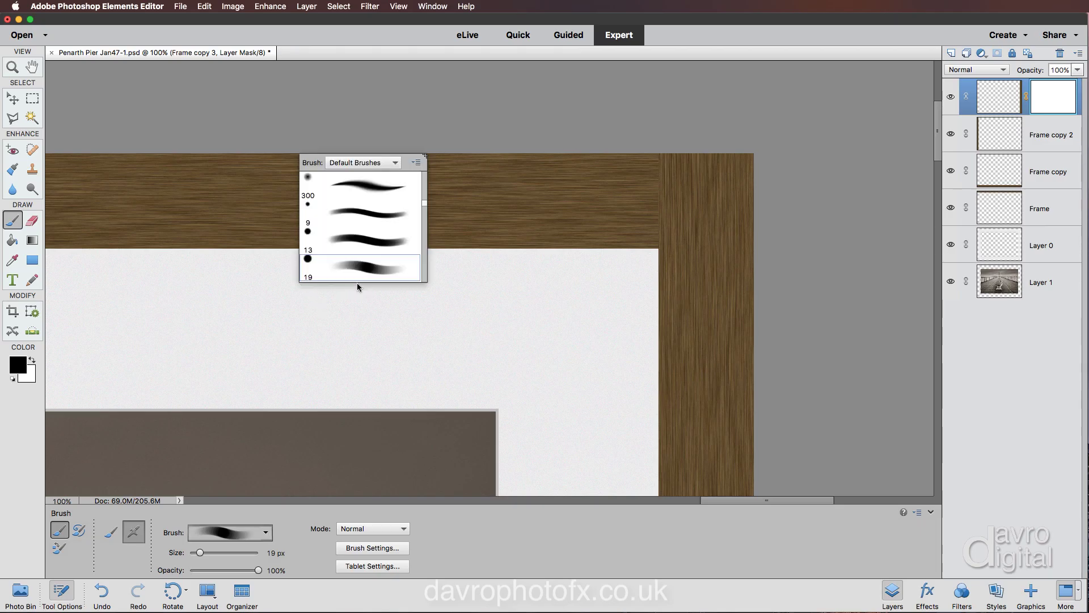
{"action": "left_click", "coordinate": [362, 164]}
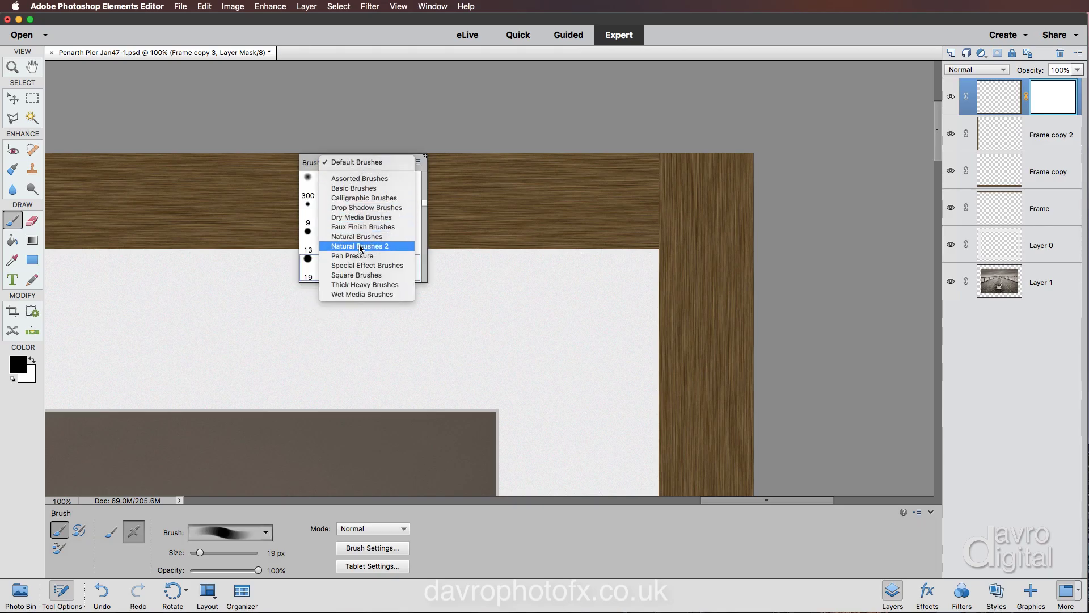
{"action": "left_click", "coordinate": [357, 276]}
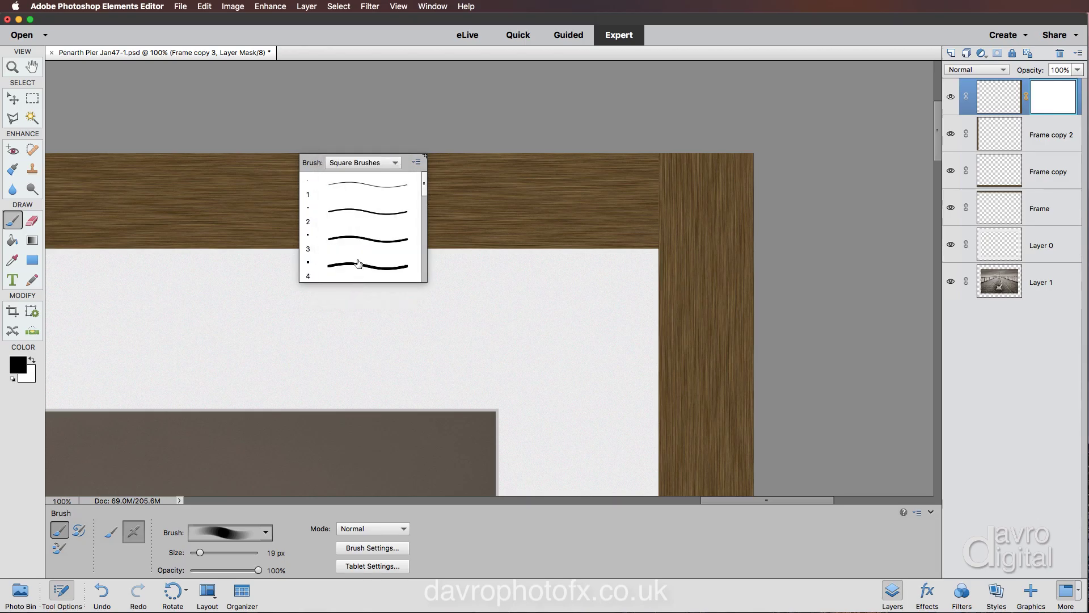
{"action": "scroll", "coordinate": [358, 265], "scroll_direction": "down", "scroll_amount": 5}
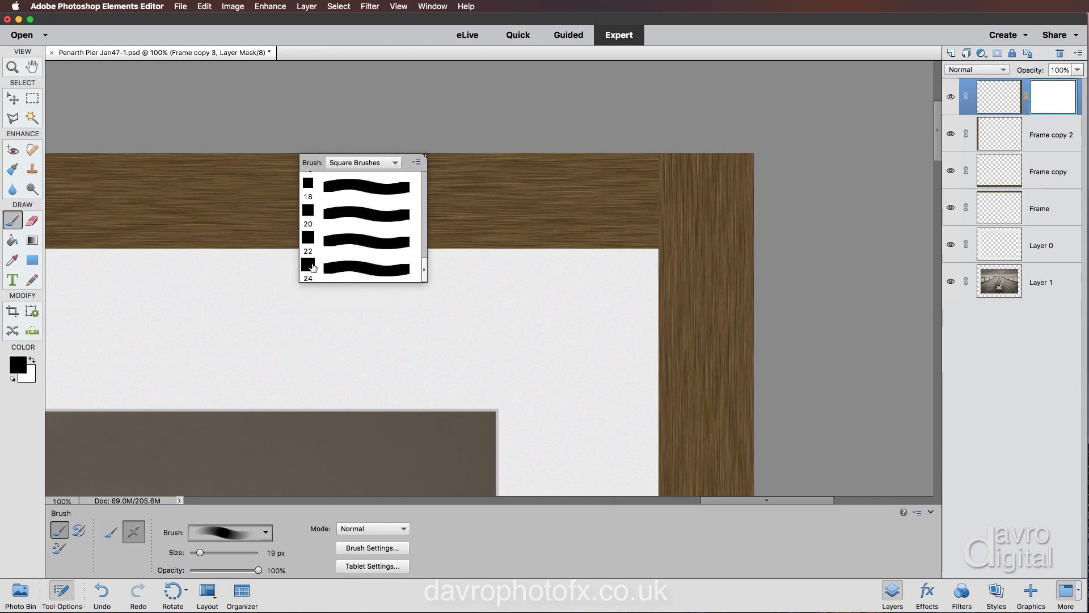
{"action": "left_click", "coordinate": [351, 269]}
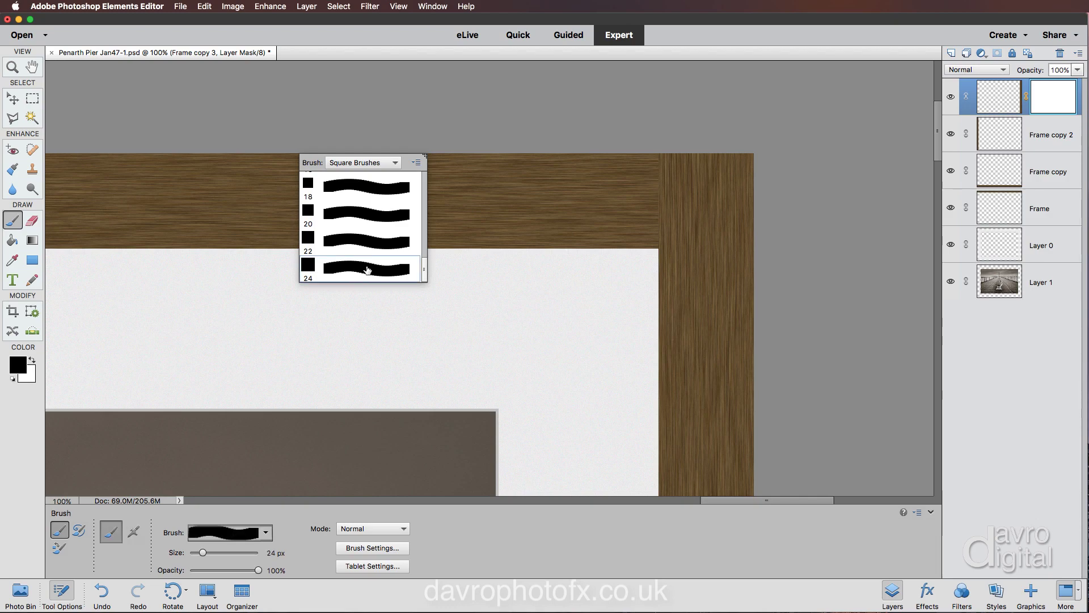
Enlarge the square brush to 400 px for masking the frame corner.
{"action": "left_click", "coordinate": [453, 297]}
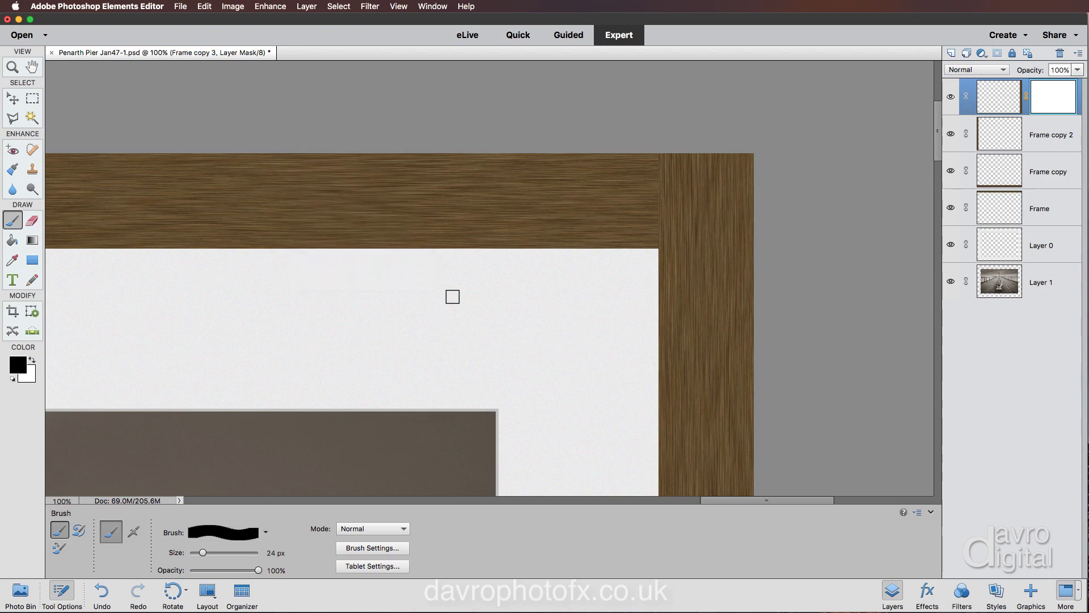
{"action": "key", "text": "bracketright"}
{"action": "key", "text": "bracketright"}
{"action": "key", "text": "bracketright"}
{"action": "key", "text": "bracketright"}
{"action": "key", "text": "bracketright"}
{"action": "key", "text": "bracketright"}
{"action": "key", "text": "bracketright"}
{"action": "key", "text": "bracketright"}
{"action": "key", "text": "bracketright"}
{"action": "key", "text": "bracketright"}
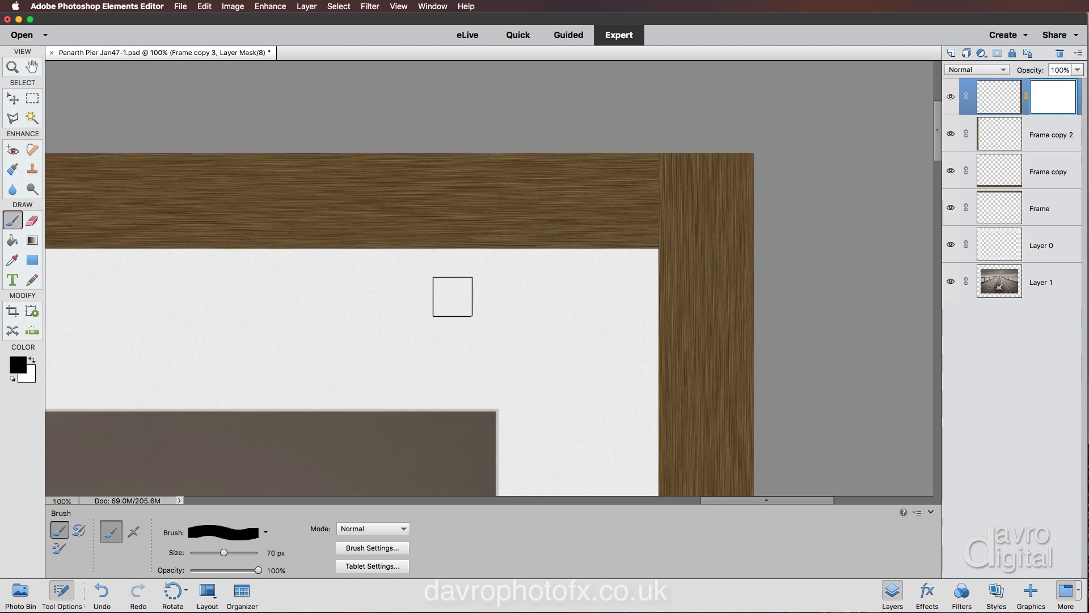
{"action": "key", "text": "bracketright"}
{"action": "key", "text": "bracketright"}
{"action": "key", "text": "bracketright"}
{"action": "key", "text": "bracketright"}
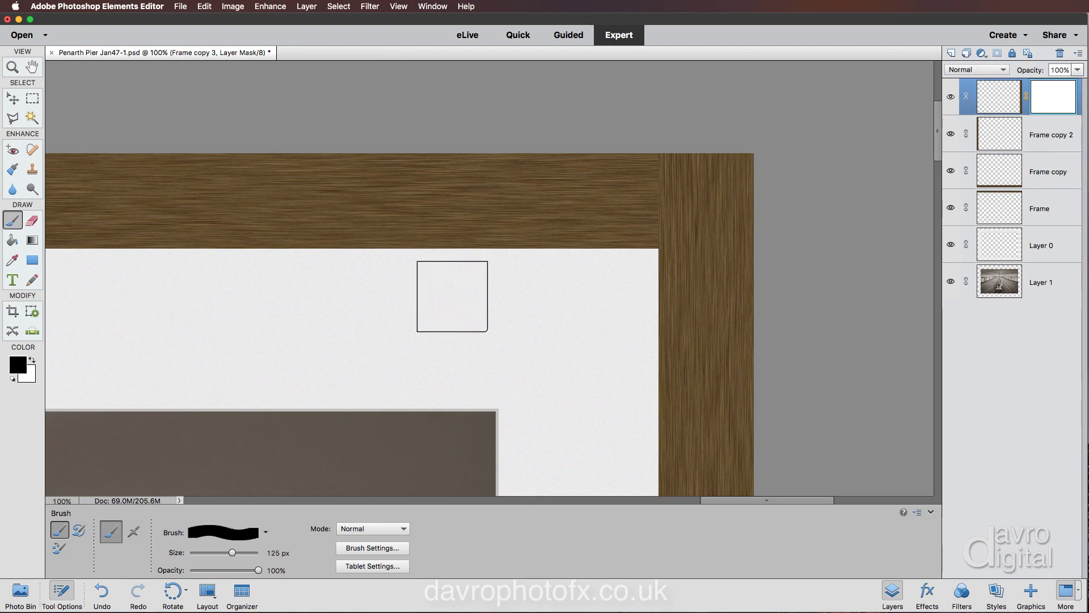
{"action": "key", "text": "bracketright"}
{"action": "key", "text": "bracketright"}
{"action": "key", "text": "bracketright"}
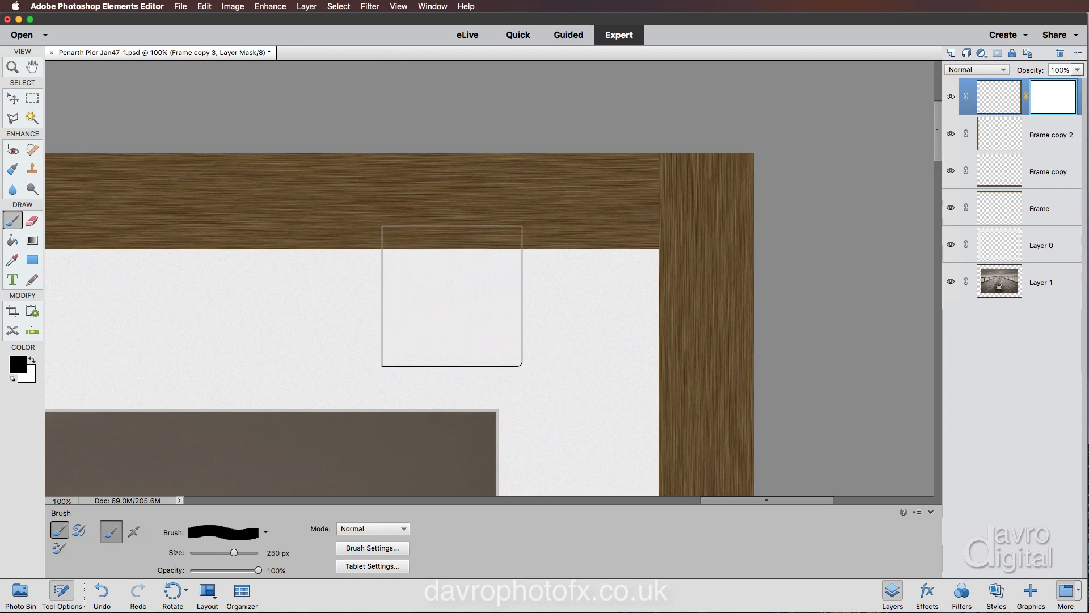
{"action": "key", "text": "bracketright"}
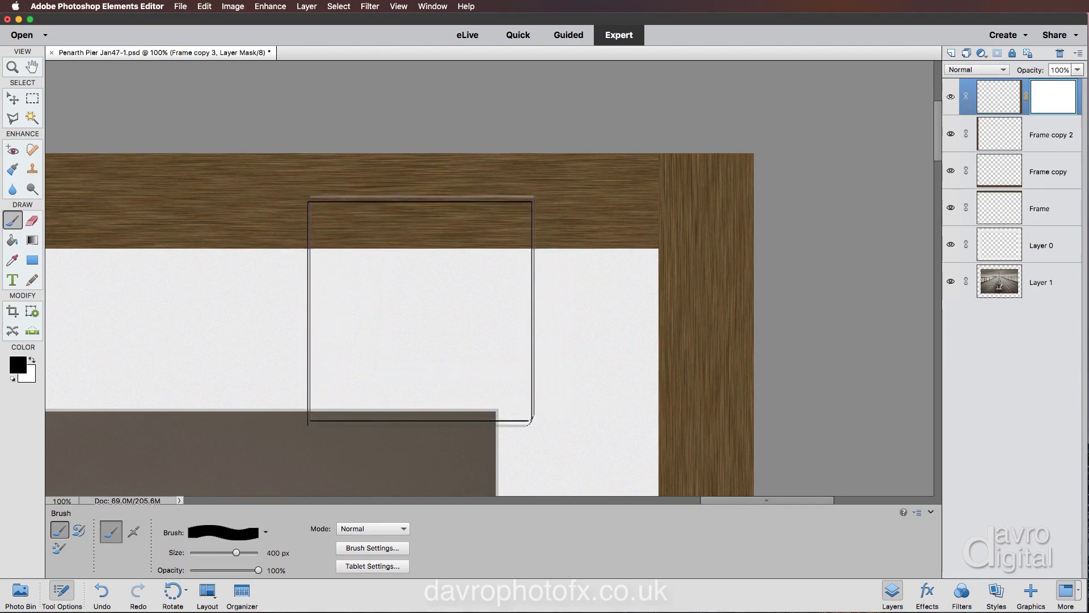
Set the brush spacing to 1% and its angle to 45°.
{"action": "left_click", "coordinate": [380, 548]}
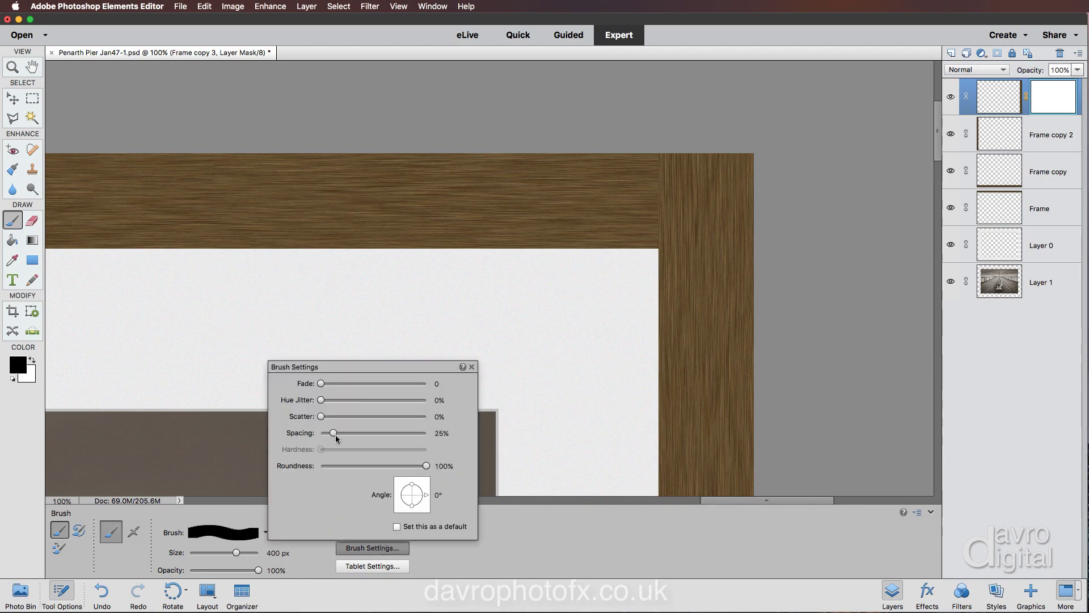
{"action": "left_click_drag", "start_coordinate": [335, 434], "coordinate": [317, 435]}
{"action": "left_click_drag", "start_coordinate": [427, 496], "coordinate": [425, 488]}
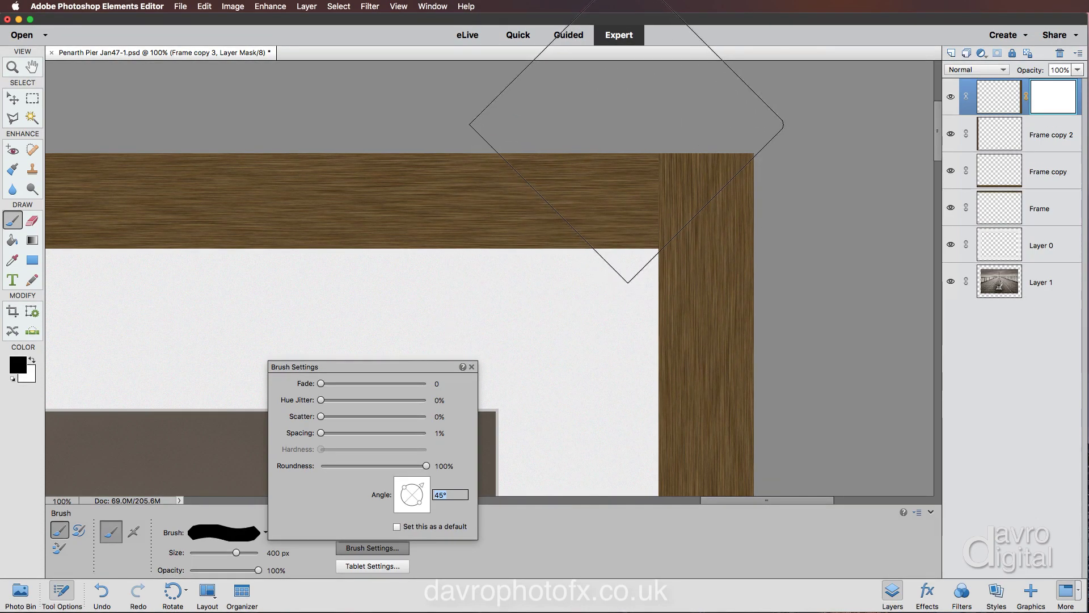
{"action": "key", "text": "Return"}
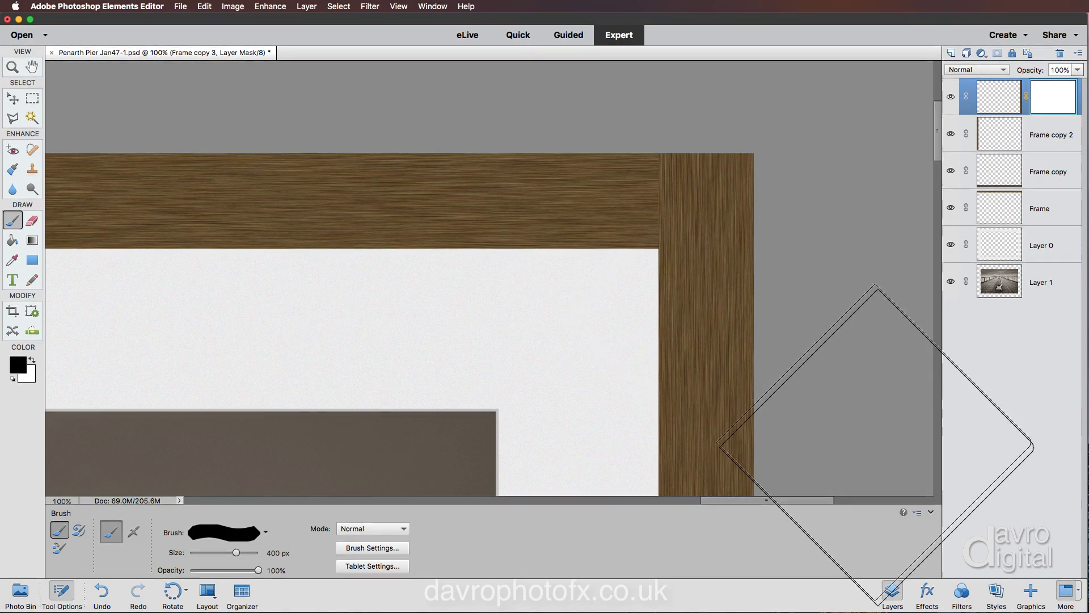
Paint black on the Frame copy 3 mask with the angled brush to cut a 45° mitre at the frame's upper-right corner.
{"action": "left_click", "coordinate": [930, 513]}
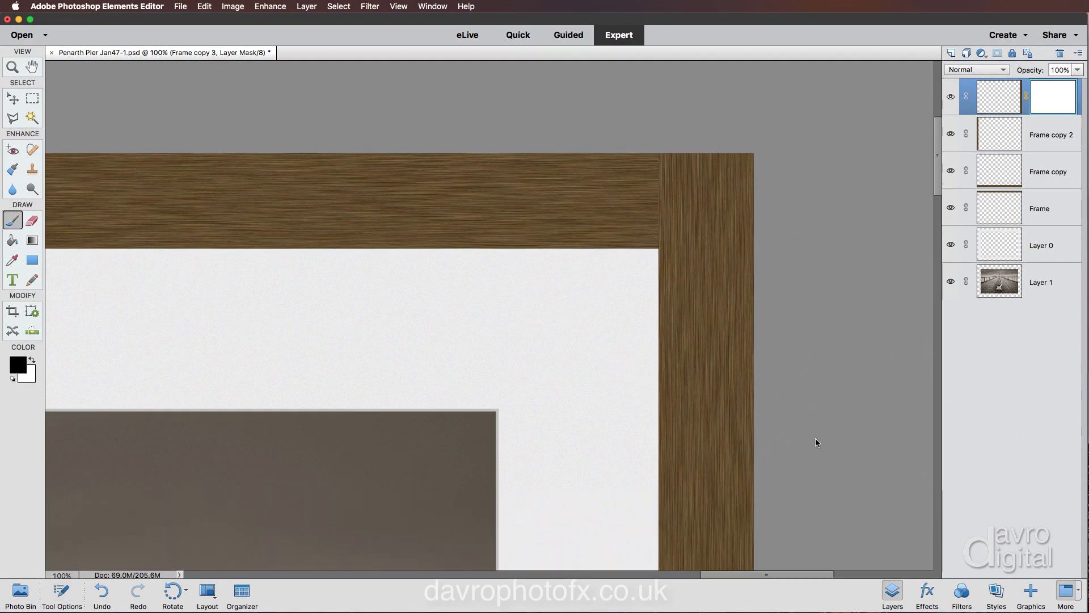
{"action": "mouse_move", "coordinate": [636, 251]}
{"action": "left_mouse_down"}
{"action": "mouse_move", "coordinate": [613, 294]}
{"action": "mouse_move", "coordinate": [558, 351]}
{"action": "left_mouse_up"}
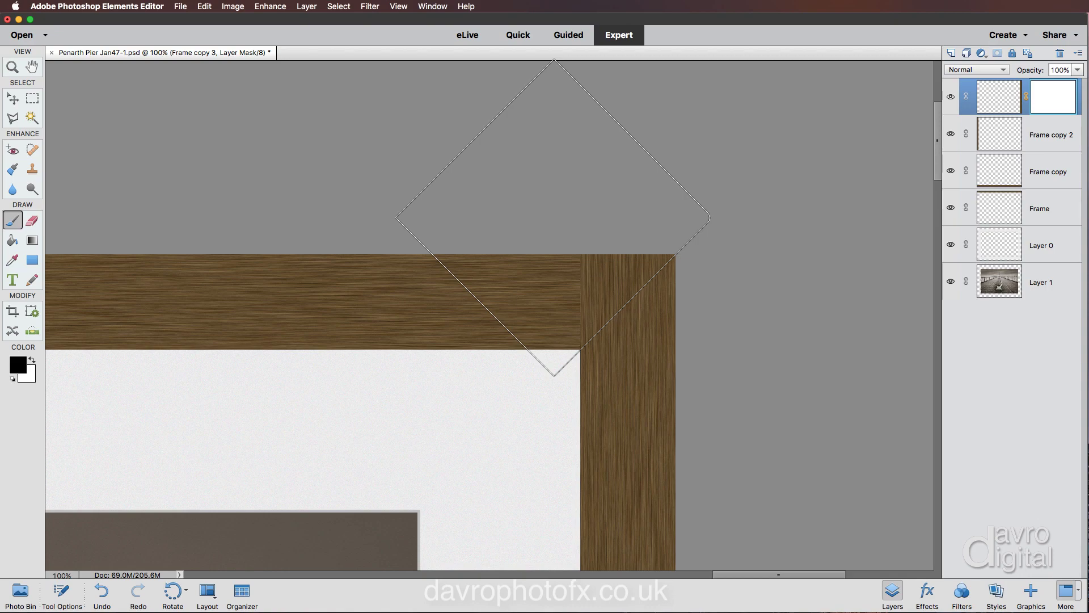
{"action": "left_click", "coordinate": [554, 218]}
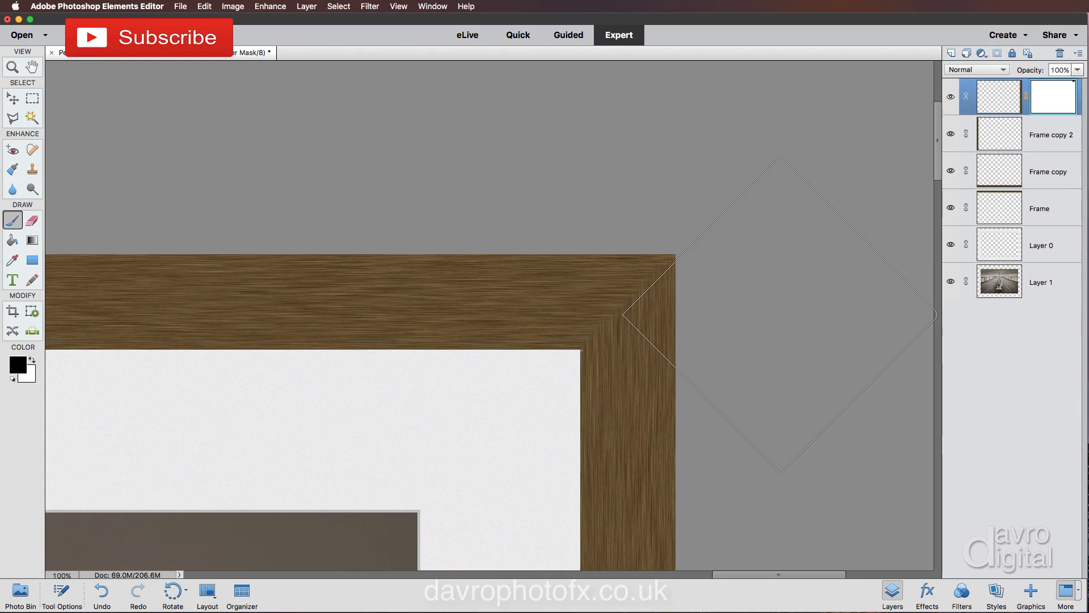
{"action": "key", "text": "h"}
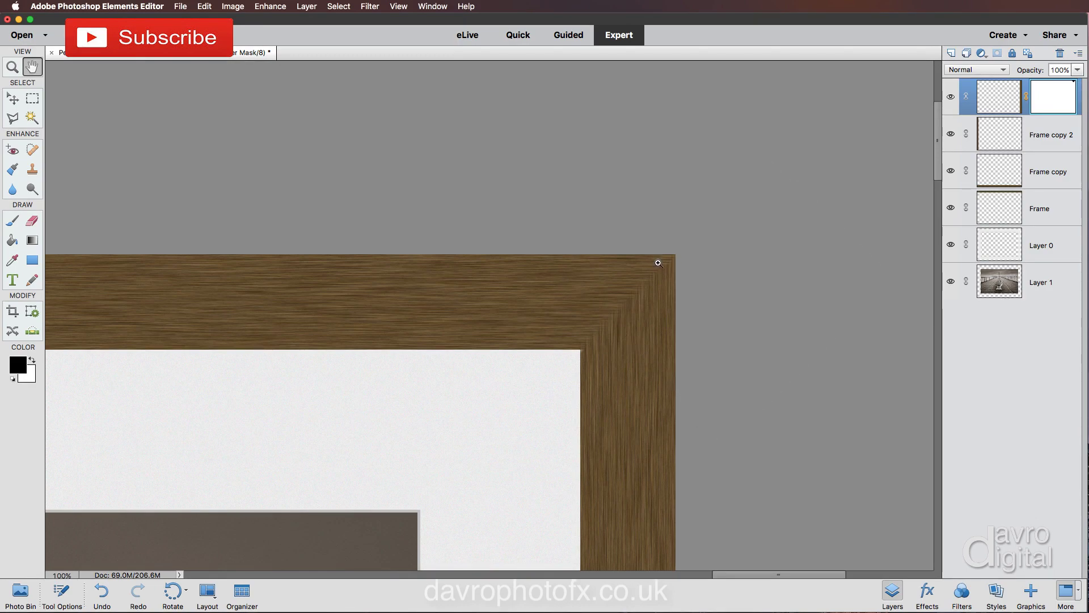
Merge the Frame, Frame copy, Frame copy 2 and Frame copy 3 layers into one layer.
{"action": "key", "text": "super+0"}
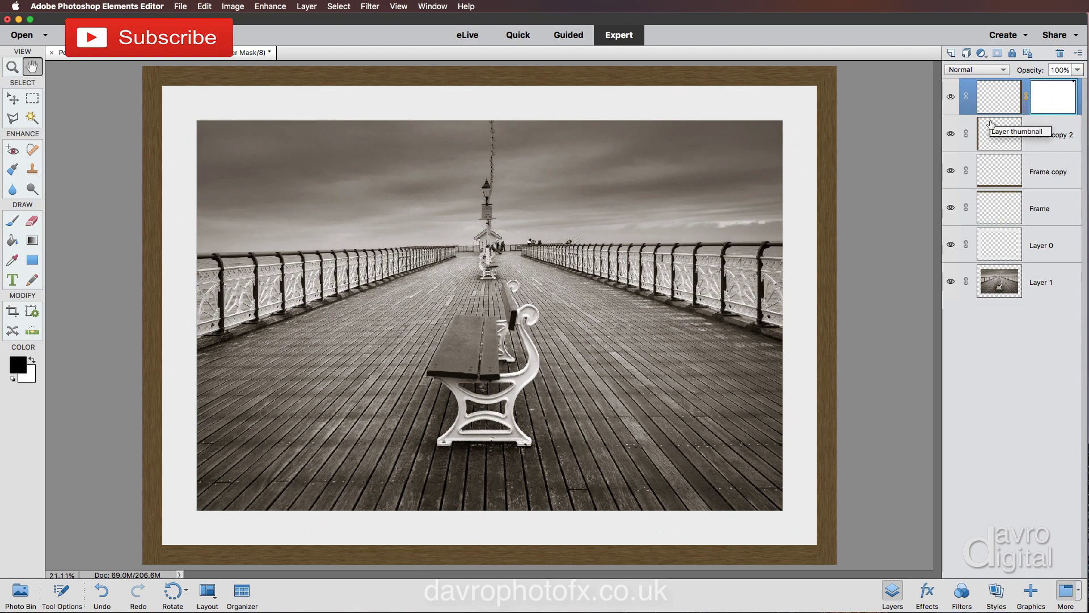
{"action": "left_click", "coordinate": [1044, 213], "text": "shift"}
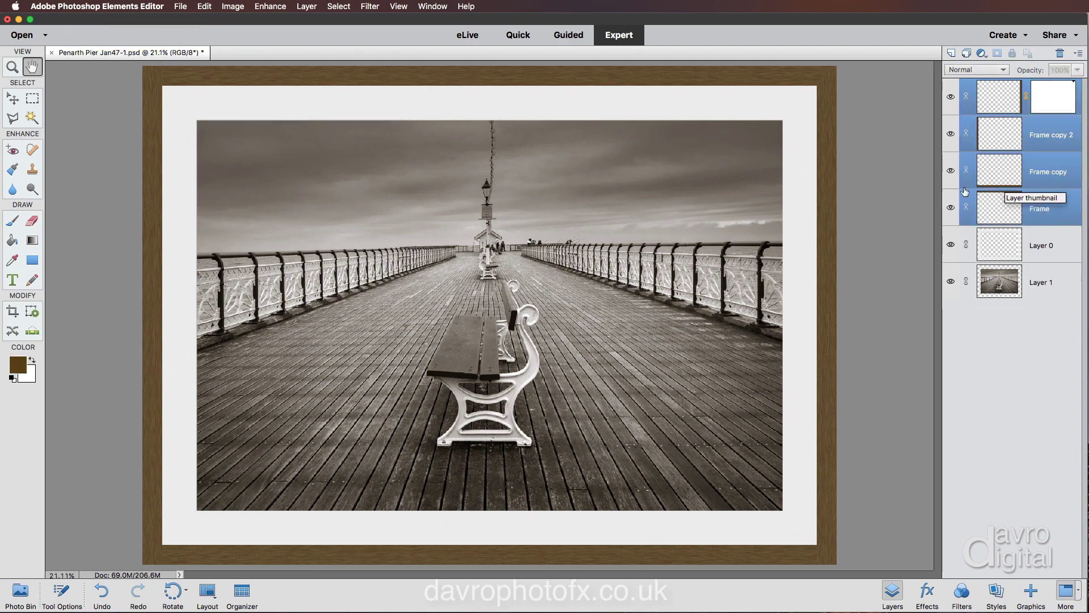
{"action": "left_click", "coordinate": [306, 6]}
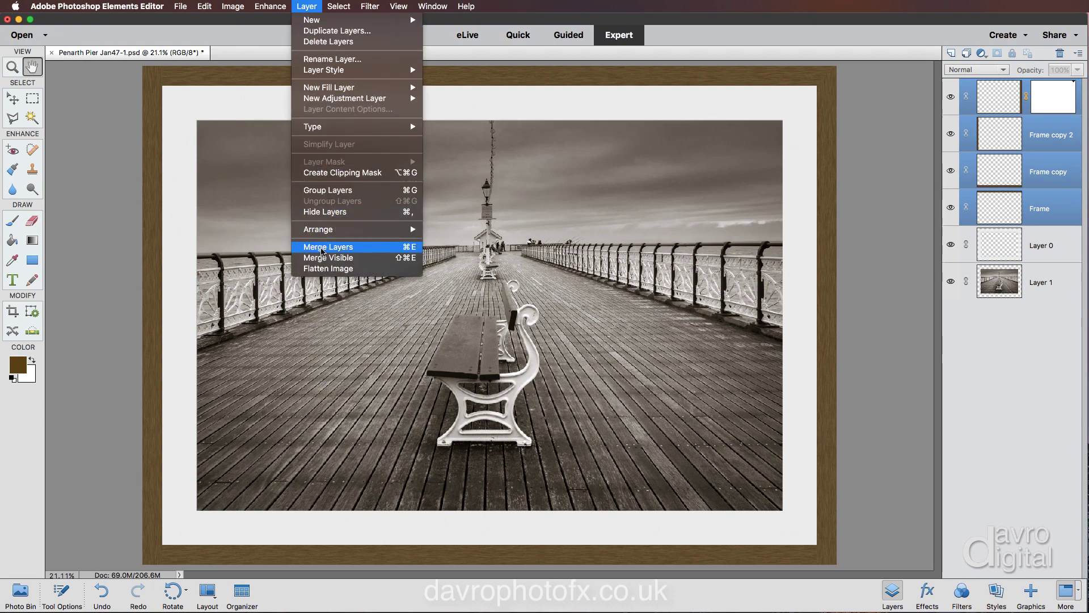
{"action": "left_click", "coordinate": [328, 247]}
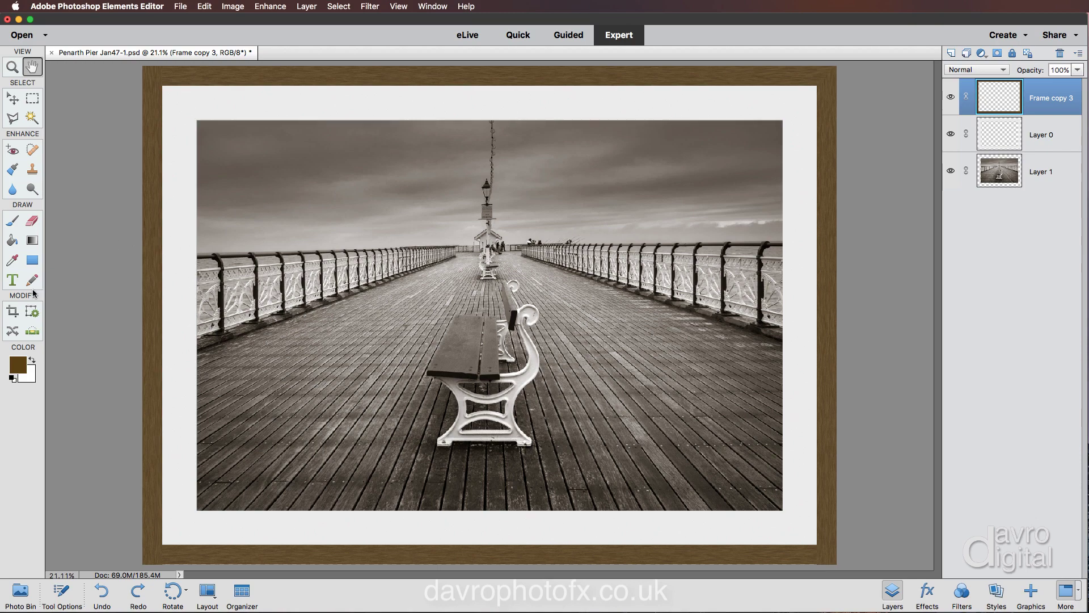
Crop the whole image to the frame's outer edges.
{"action": "left_click", "coordinate": [12, 311]}
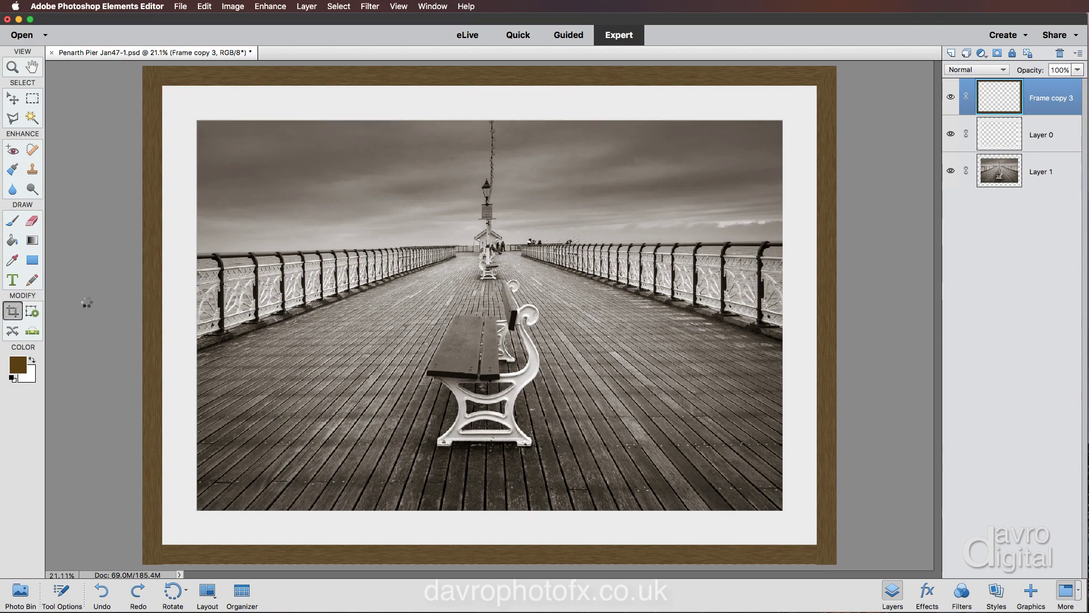
{"action": "left_click", "coordinate": [272, 153]}
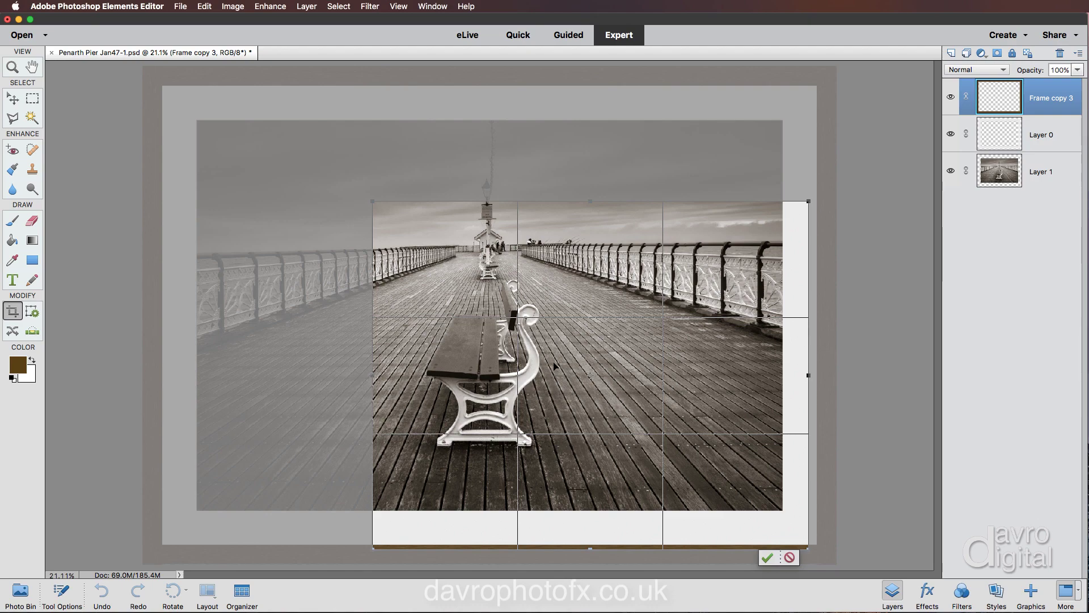
{"action": "left_click", "coordinate": [788, 557]}
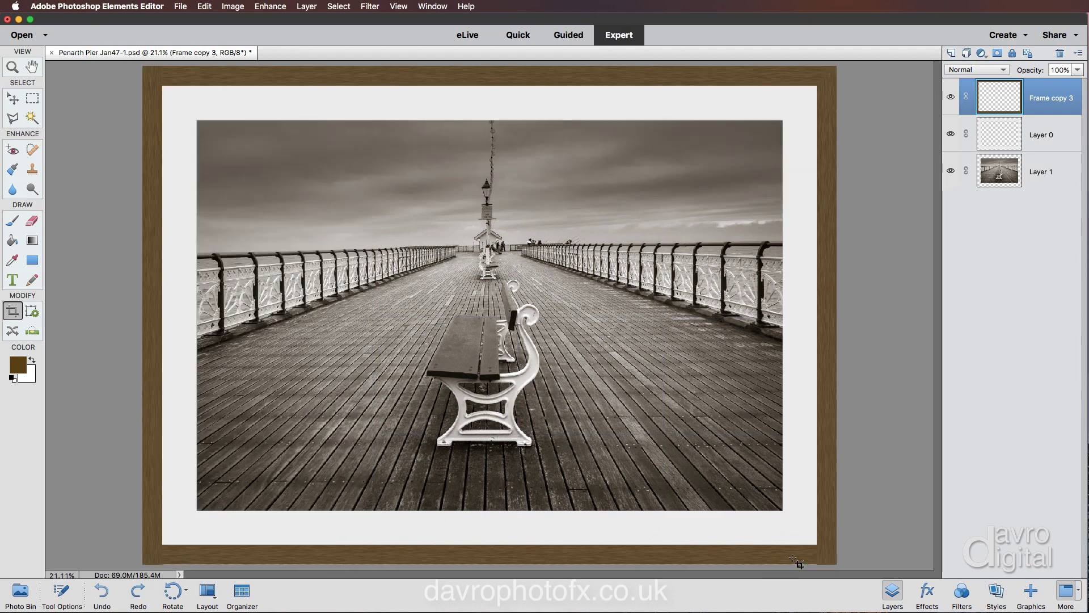
{"action": "left_click_drag", "start_coordinate": [143, 66], "coordinate": [855, 568]}
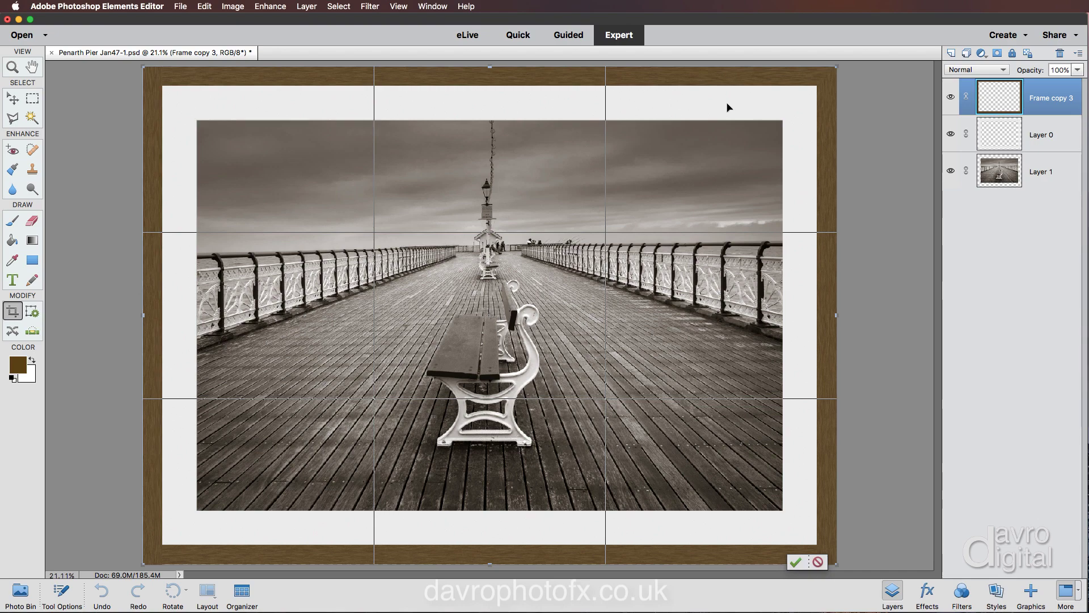
{"action": "key", "text": "Return"}
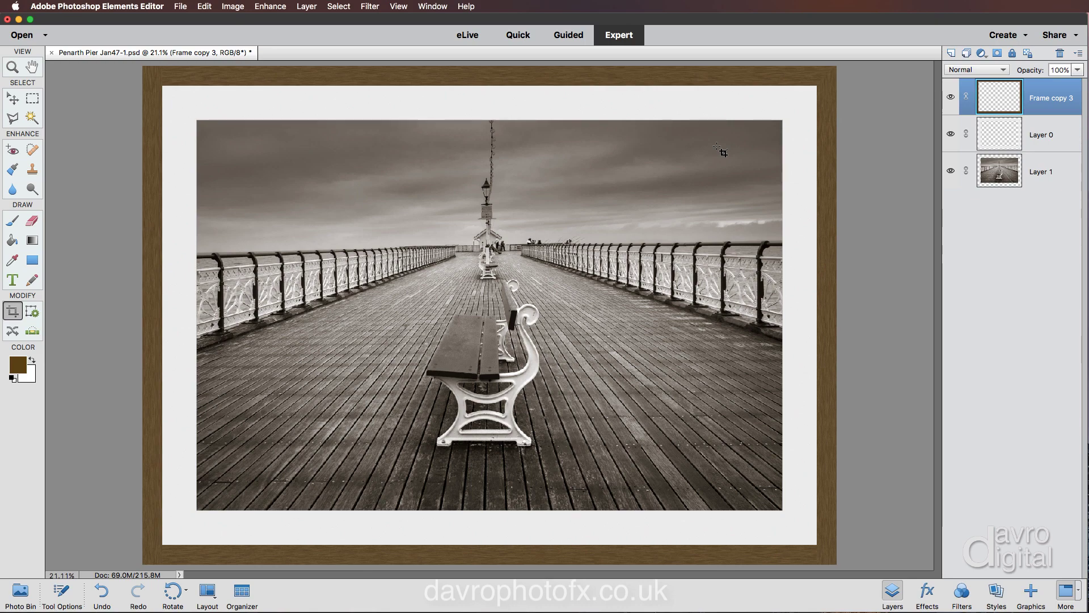
{"action": "key", "text": "h"}
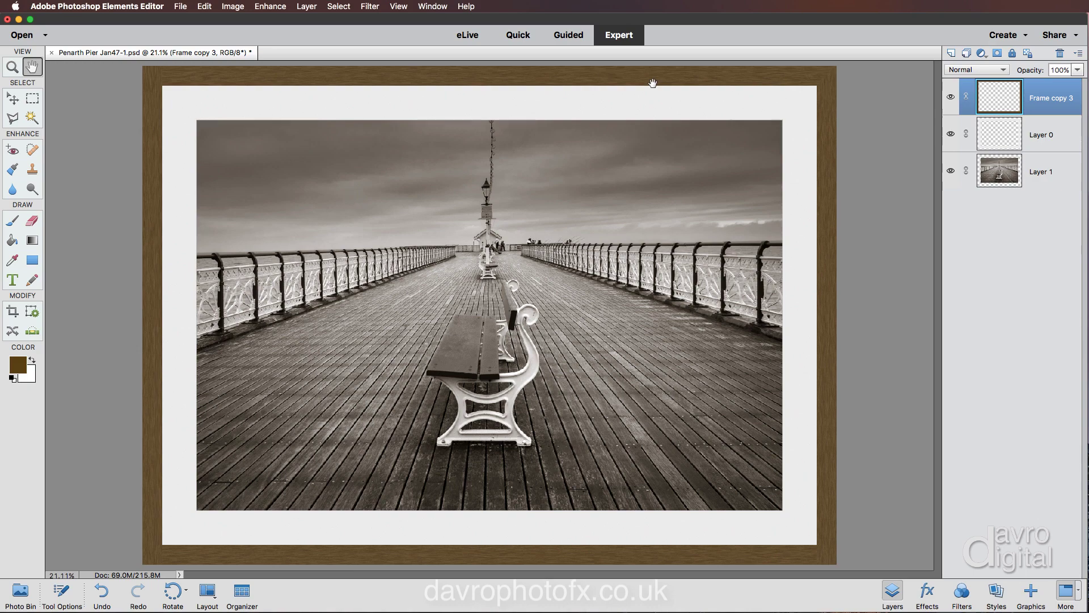
Apply the Scalloped Edge style from the Bevels set to the merged frame layer and view the upper-right corner at 100%.
{"action": "left_click", "coordinate": [997, 597]}
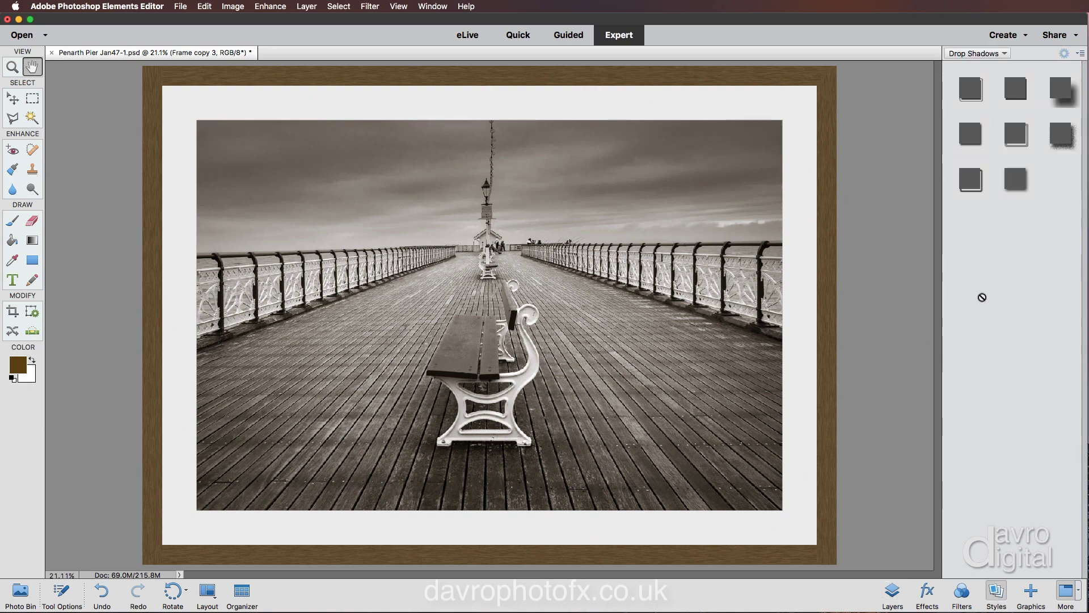
{"action": "left_click", "coordinate": [976, 54]}
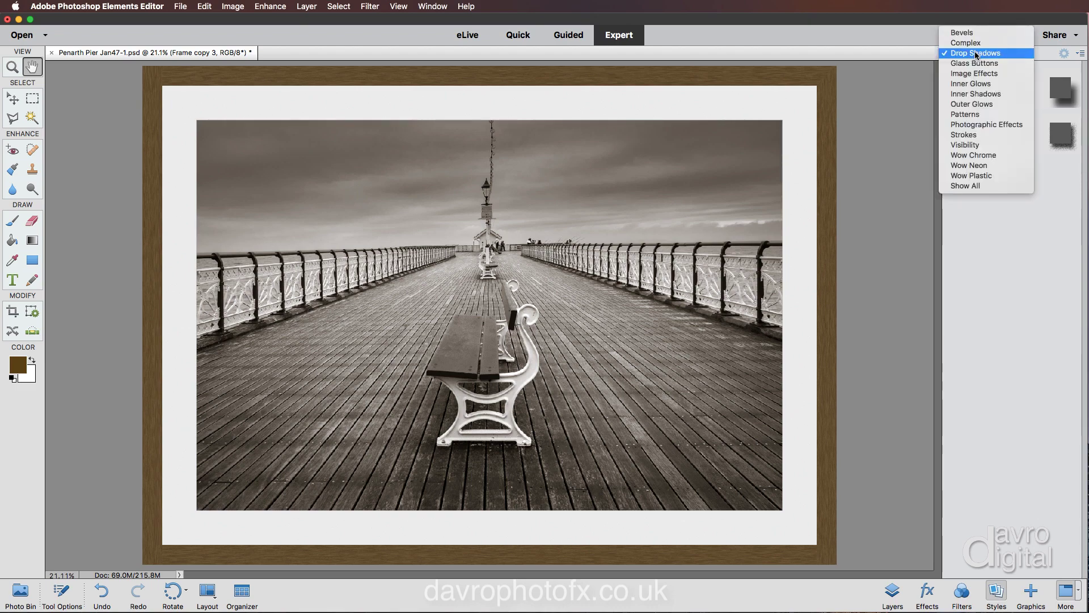
{"action": "left_click", "coordinate": [973, 36]}
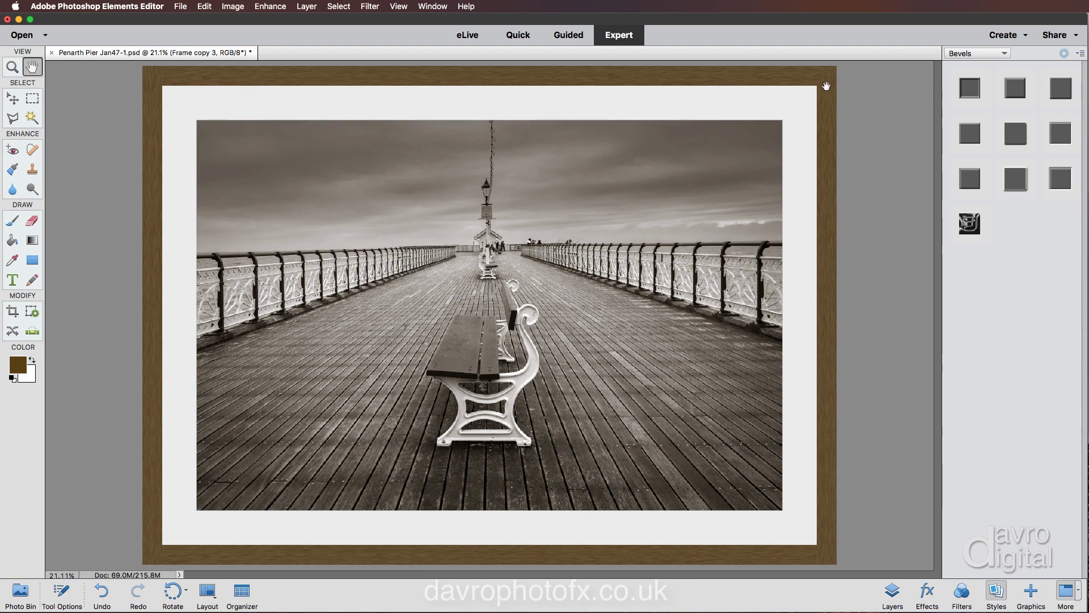
{"action": "left_click", "coordinate": [826, 86]}
{"action": "left_click", "coordinate": [505, 315]}
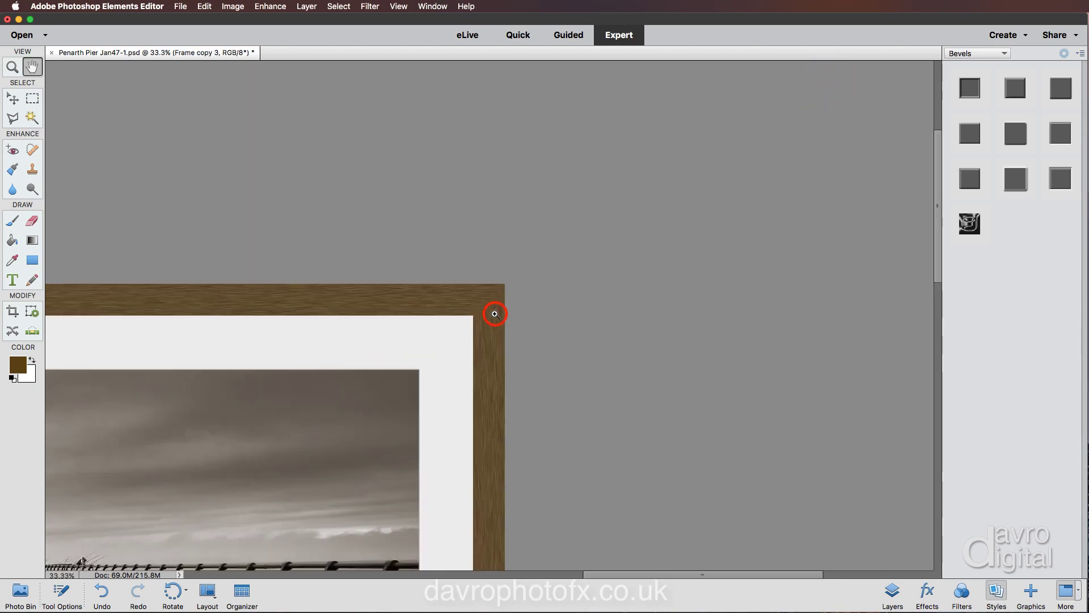
{"action": "left_click", "coordinate": [495, 314]}
{"action": "left_click", "coordinate": [494, 314]}
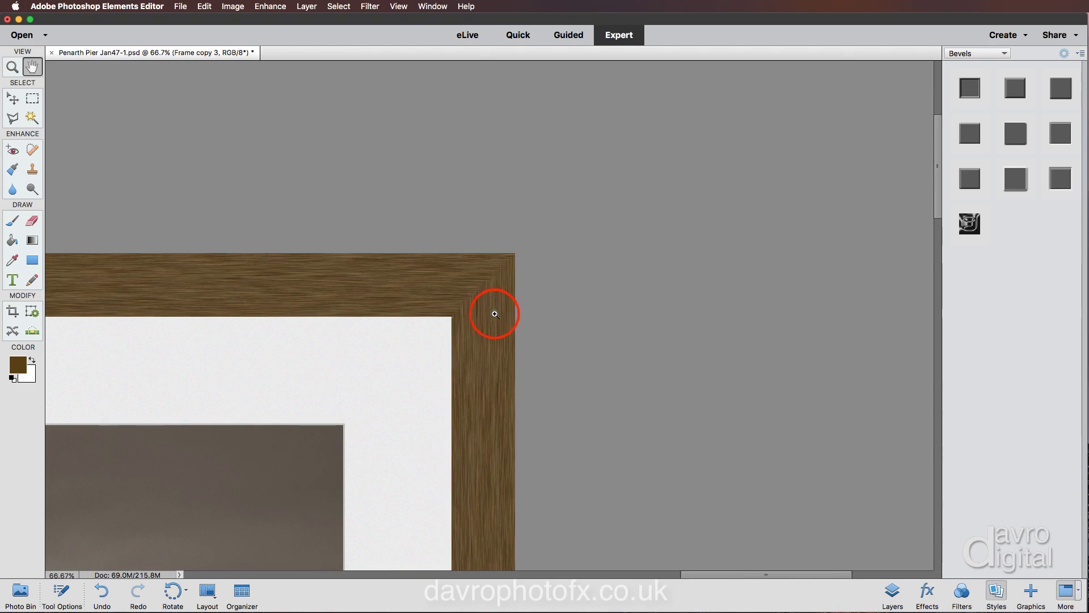
{"action": "left_click", "coordinate": [495, 314]}
{"action": "left_click_drag", "start_coordinate": [468, 338], "coordinate": [746, 328]}
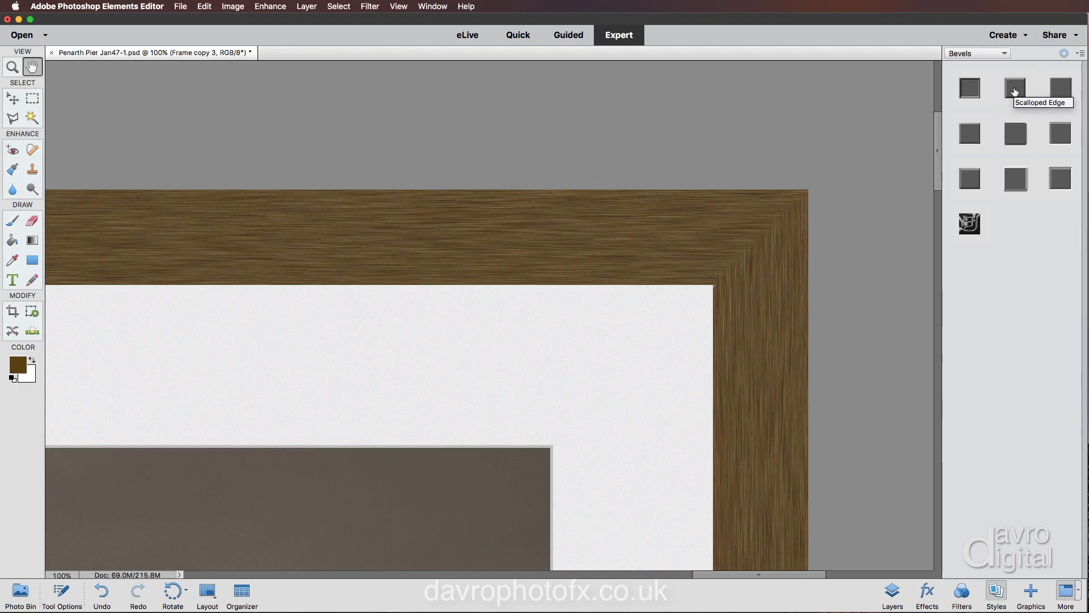
{"action": "left_click", "coordinate": [1014, 90]}
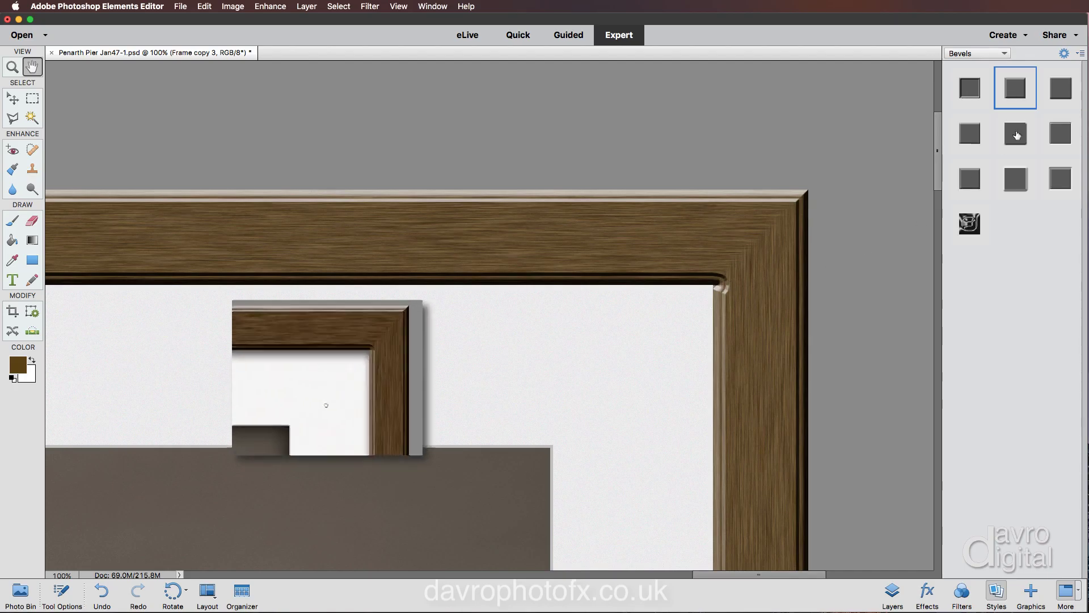
Try three alternative bevel styles on the frame layer, ending with Simple Outer.
{"action": "left_click", "coordinate": [1060, 92]}
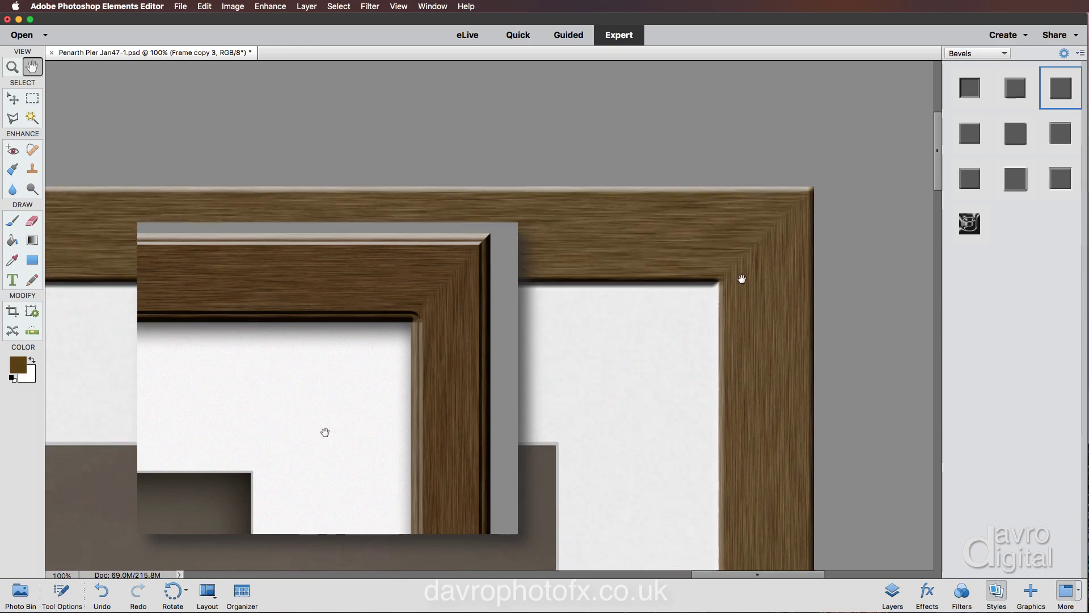
{"action": "left_click_drag", "start_coordinate": [741, 278], "coordinate": [749, 277]}
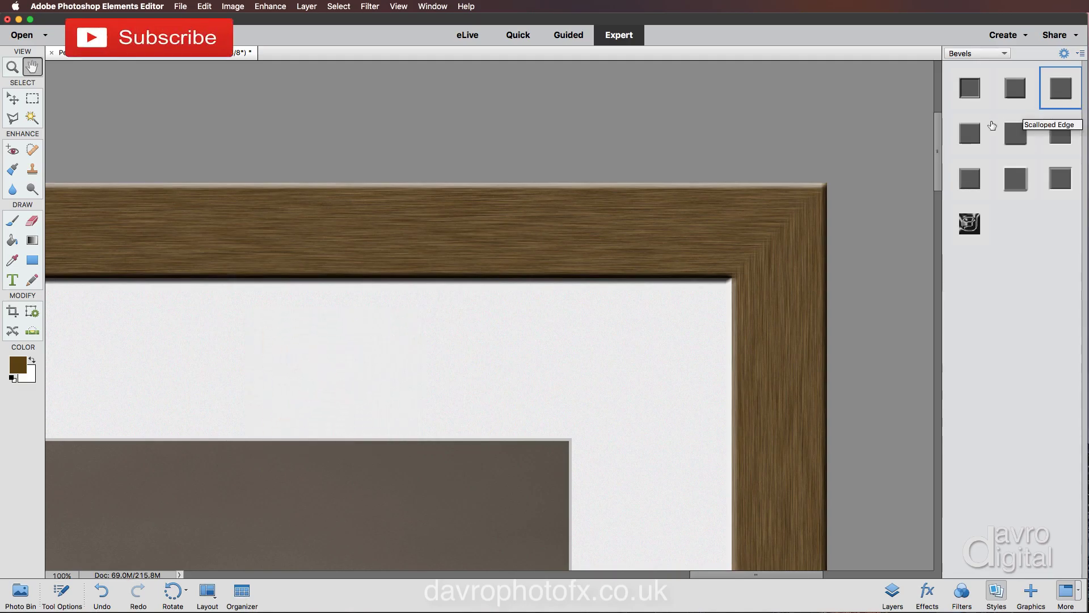
{"action": "left_click", "coordinate": [970, 134]}
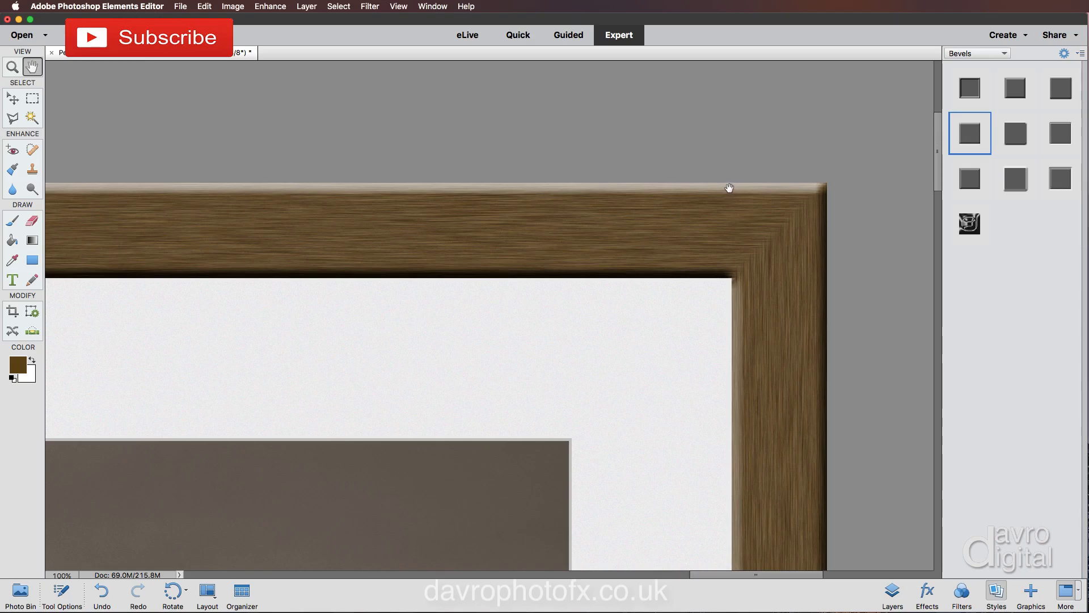
{"action": "left_click", "coordinate": [1018, 132]}
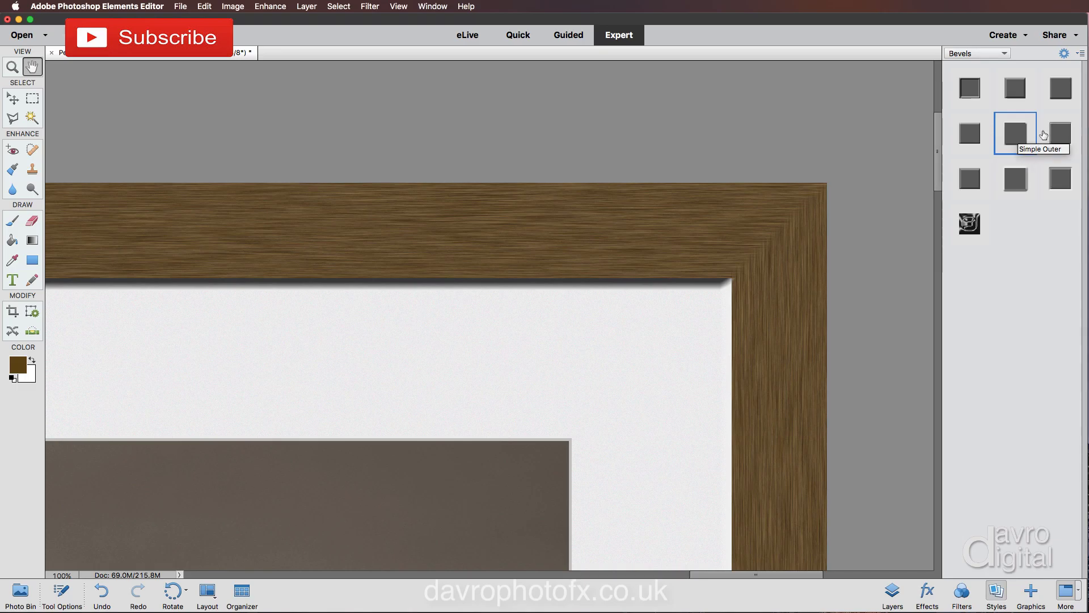
Reapply the Scalloped Edge bevel to the frame layer and check it along the top strip.
{"action": "left_click", "coordinate": [1016, 89]}
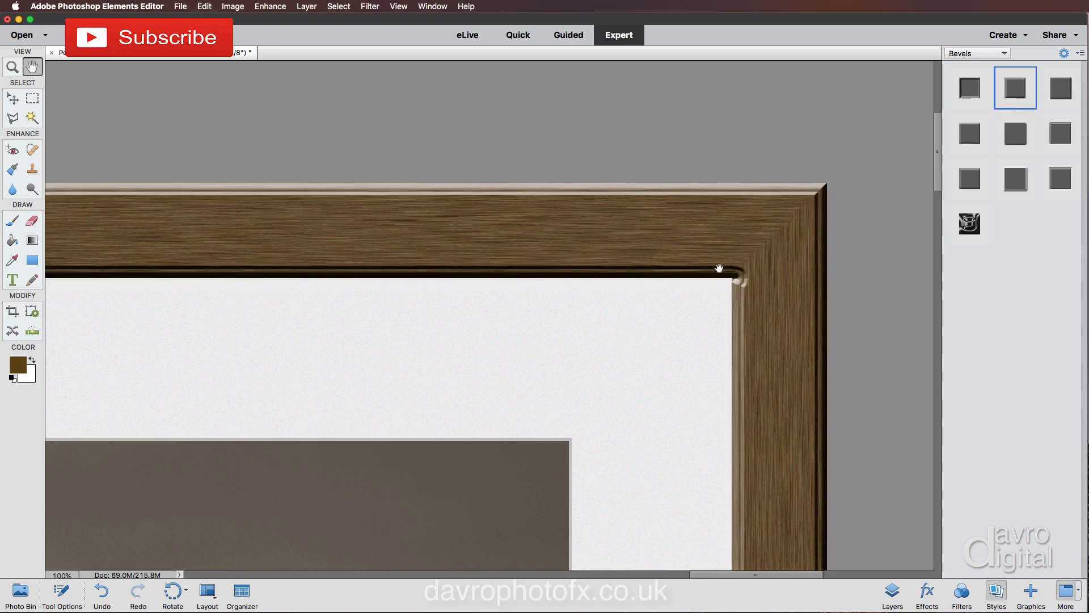
{"action": "left_click_drag", "start_coordinate": [570, 248], "coordinate": [769, 233]}
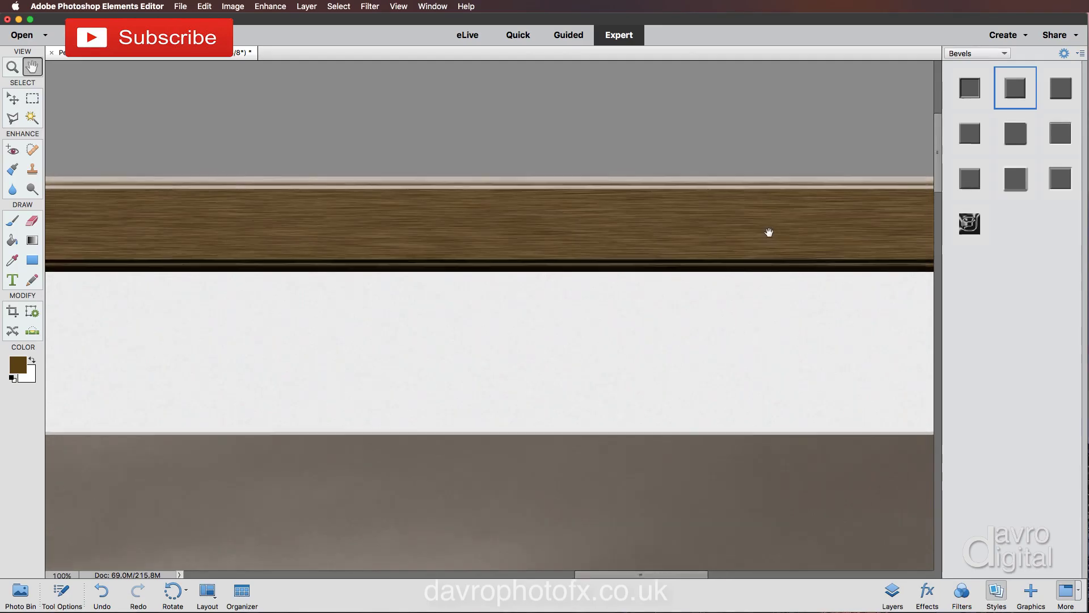
Inspect the frame along the top strip to the upper-left corner, then replace its bevel style with Simple Emboss.
{"action": "left_click_drag", "start_coordinate": [514, 237], "coordinate": [737, 232]}
{"action": "mouse_move", "coordinate": [331, 227]}
{"action": "left_mouse_down"}
{"action": "mouse_move", "coordinate": [493, 244]}
{"action": "mouse_move", "coordinate": [567, 238]}
{"action": "left_mouse_up"}
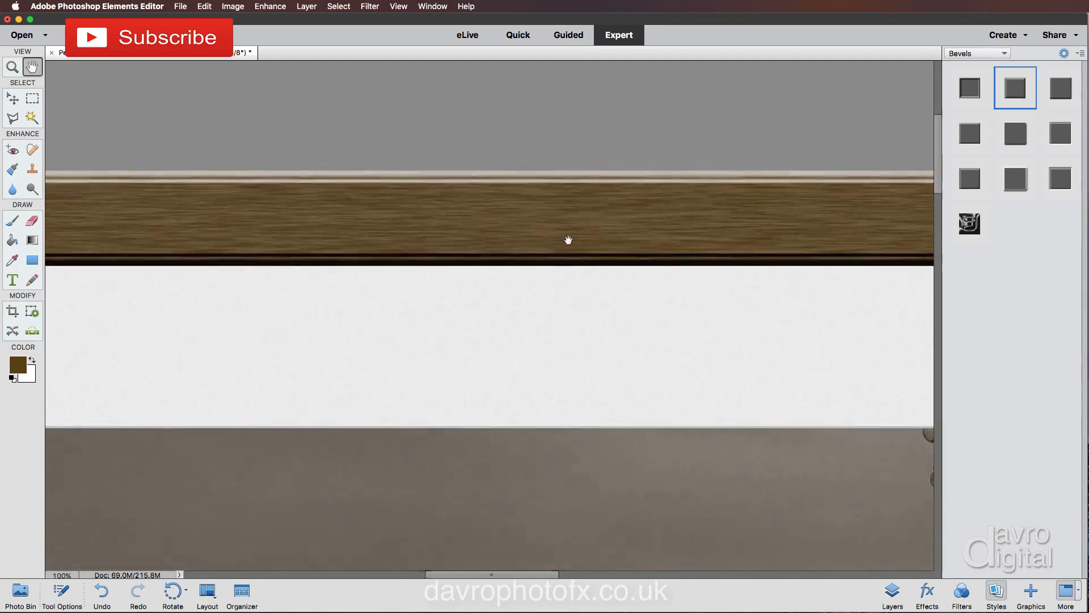
{"action": "left_click_drag", "start_coordinate": [347, 232], "coordinate": [679, 227]}
{"action": "mouse_move", "coordinate": [408, 232]}
{"action": "left_mouse_down"}
{"action": "mouse_move", "coordinate": [691, 233]}
{"action": "mouse_move", "coordinate": [665, 228]}
{"action": "left_mouse_up"}
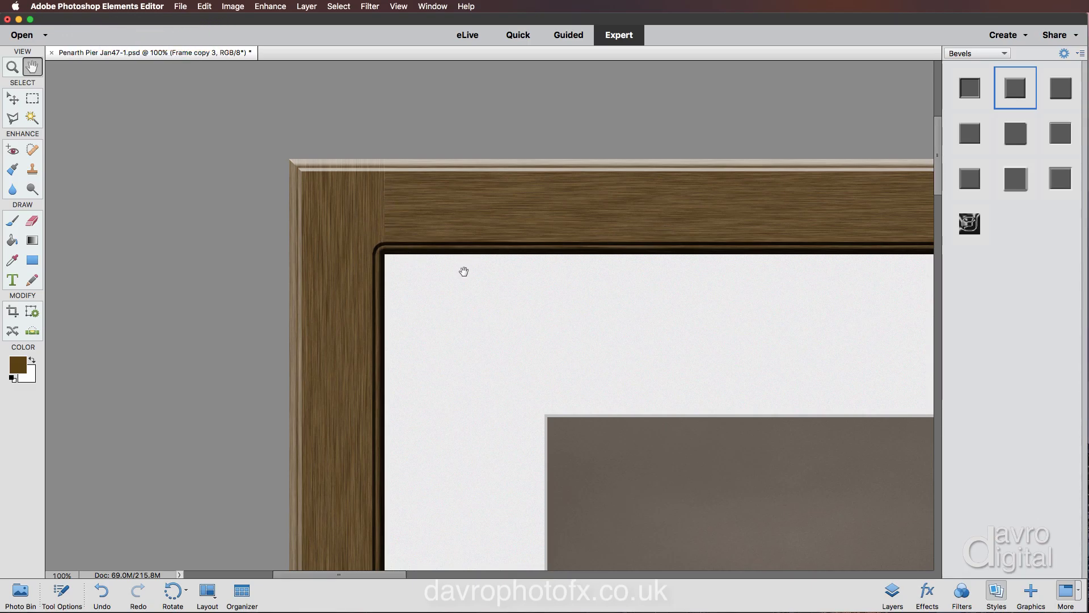
{"action": "left_click", "coordinate": [1058, 89]}
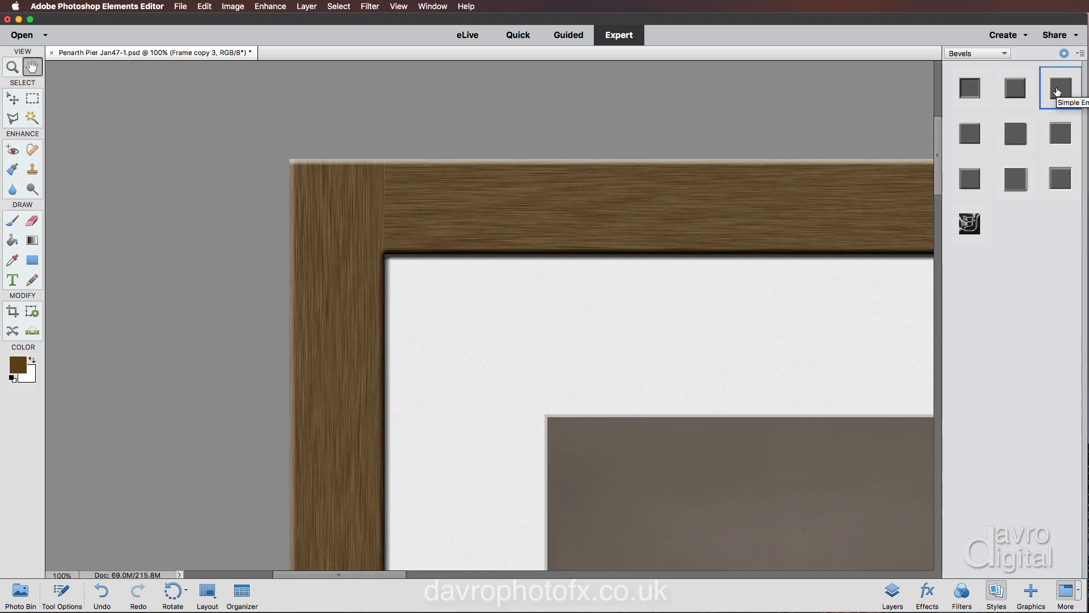
{"action": "key", "text": "super+0"}
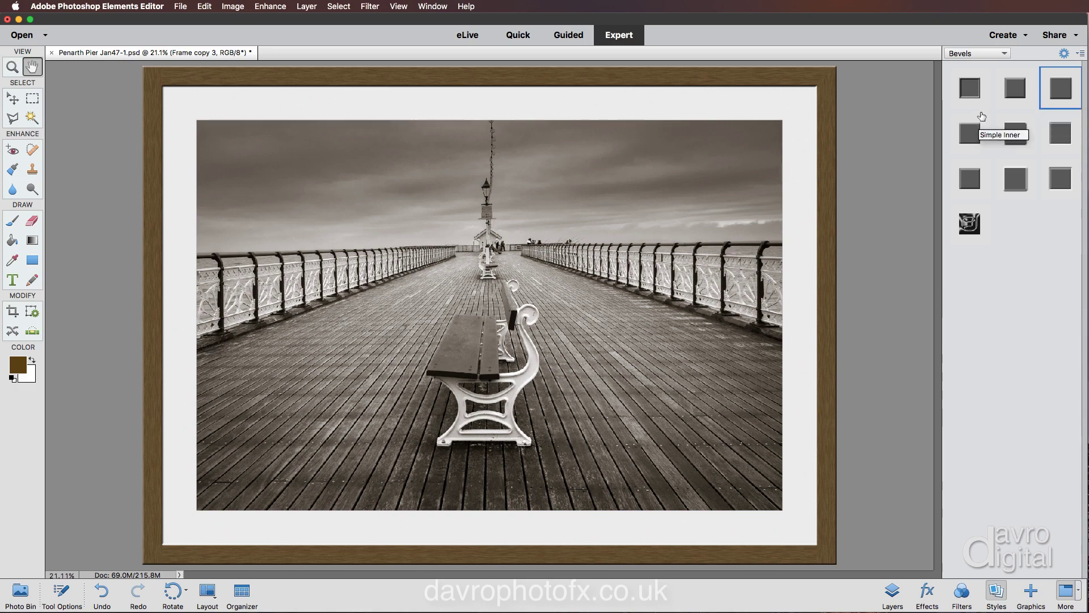
Add the Low style from the Drop Shadows set to the frame layer and accept the canvas size notice.
{"action": "left_click", "coordinate": [978, 54]}
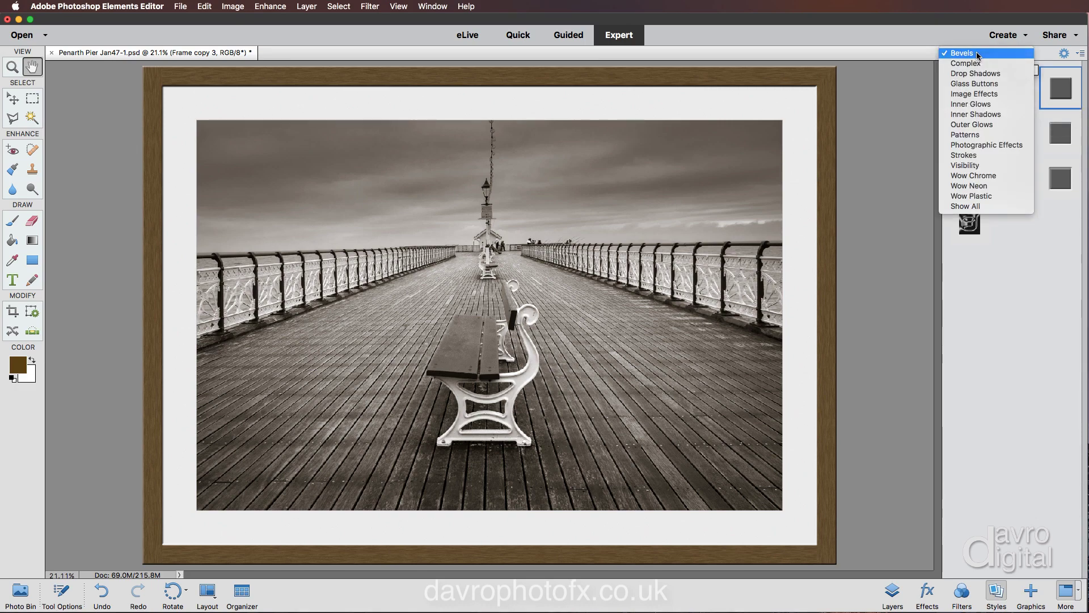
{"action": "left_click", "coordinate": [976, 73]}
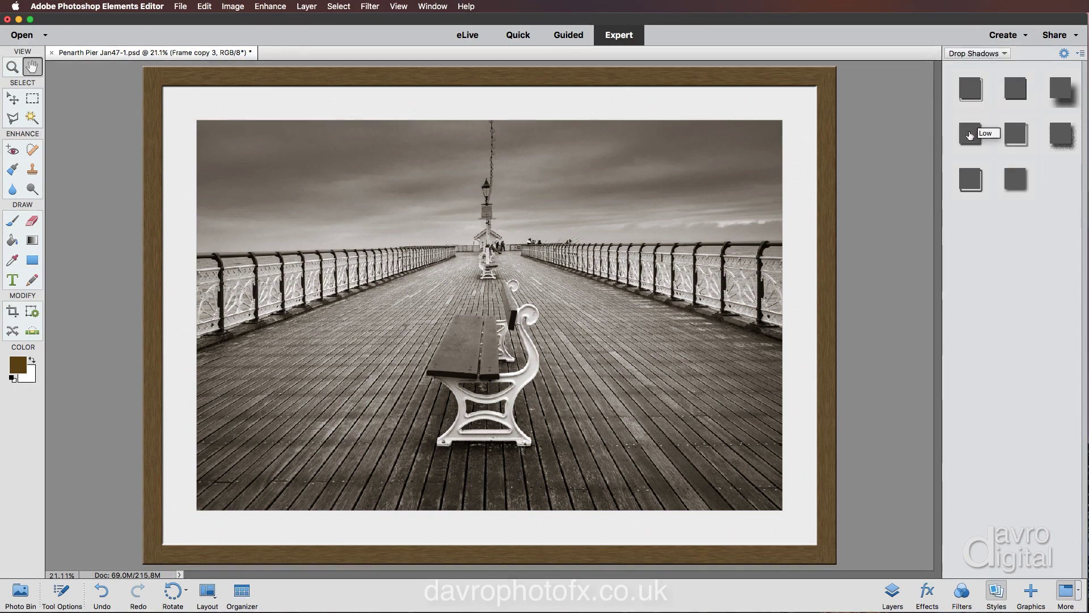
{"action": "left_click", "coordinate": [970, 134]}
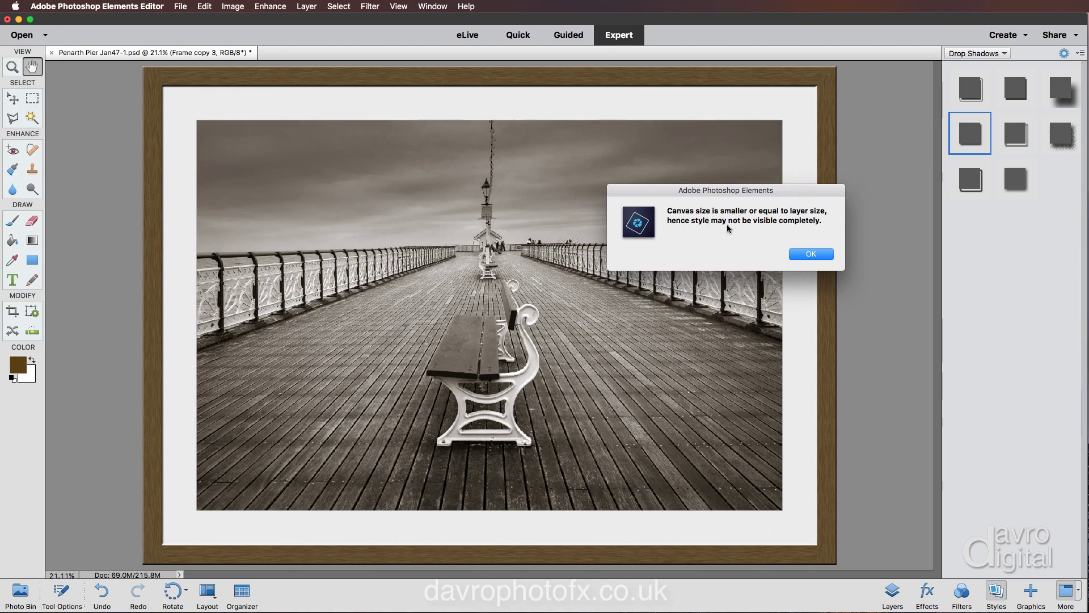
{"action": "left_click", "coordinate": [809, 254]}
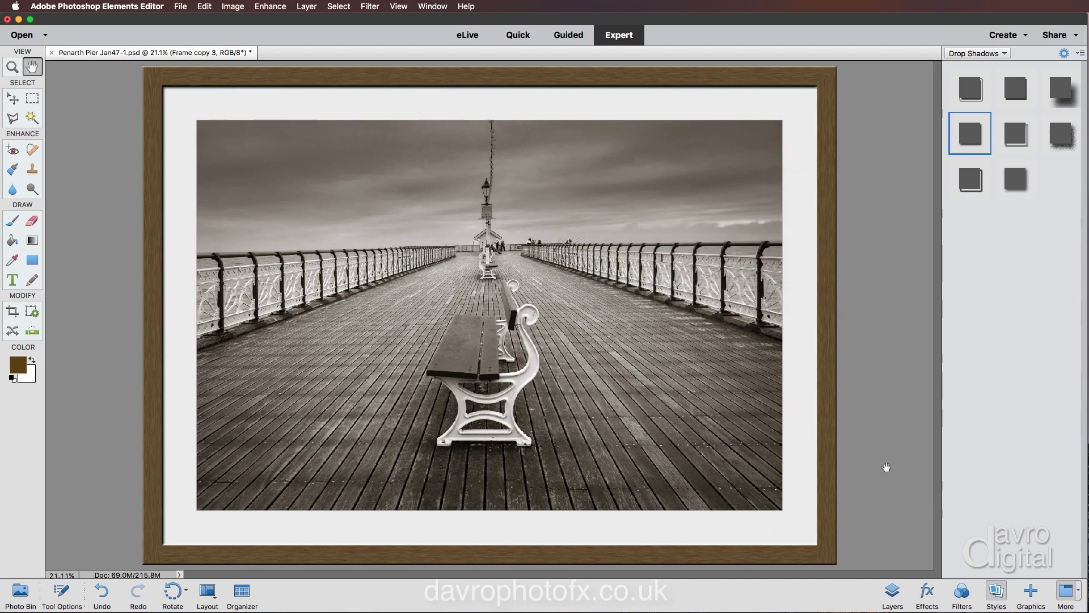
Set the frame layer's style to lighting angle 142°, shadow size 78 px and shadow distance 27 px, keeping the 21 px bevel.
{"action": "left_click", "coordinate": [893, 596]}
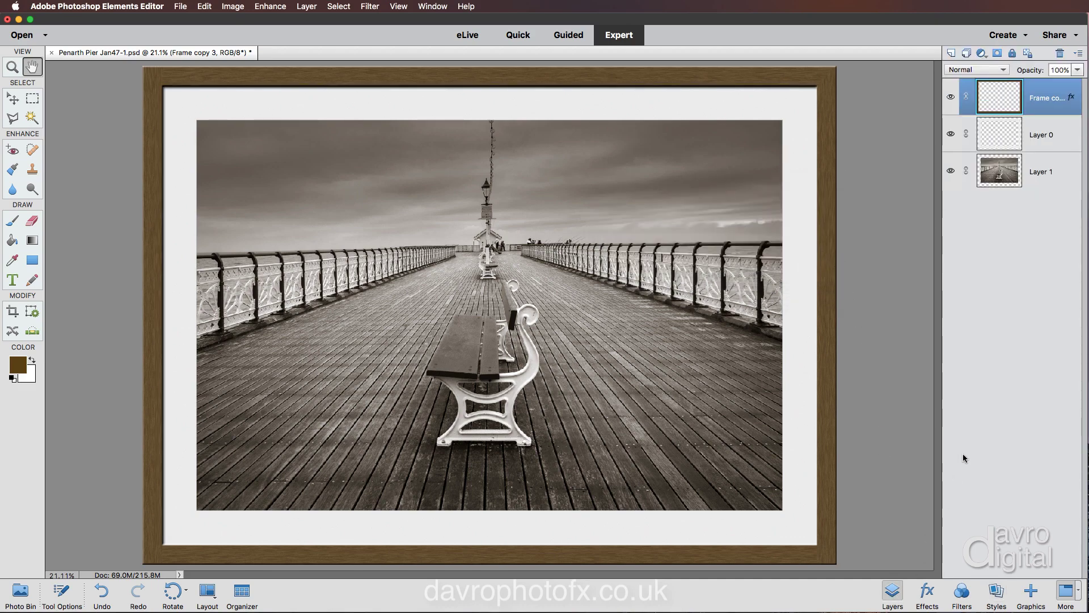
{"action": "double_click", "coordinate": [1072, 99]}
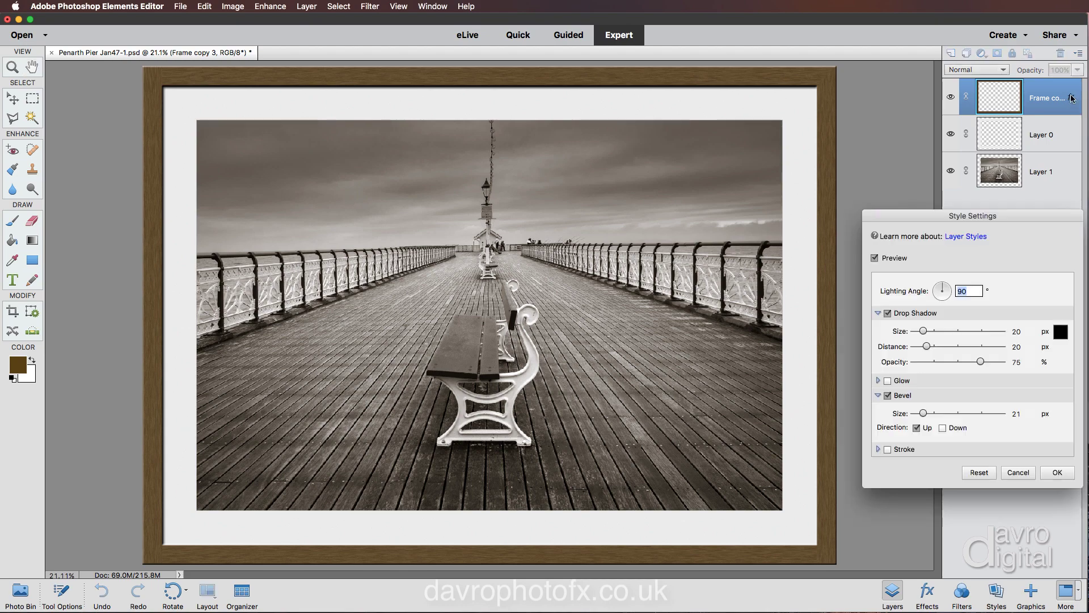
{"action": "left_click_drag", "start_coordinate": [973, 216], "coordinate": [967, 212]}
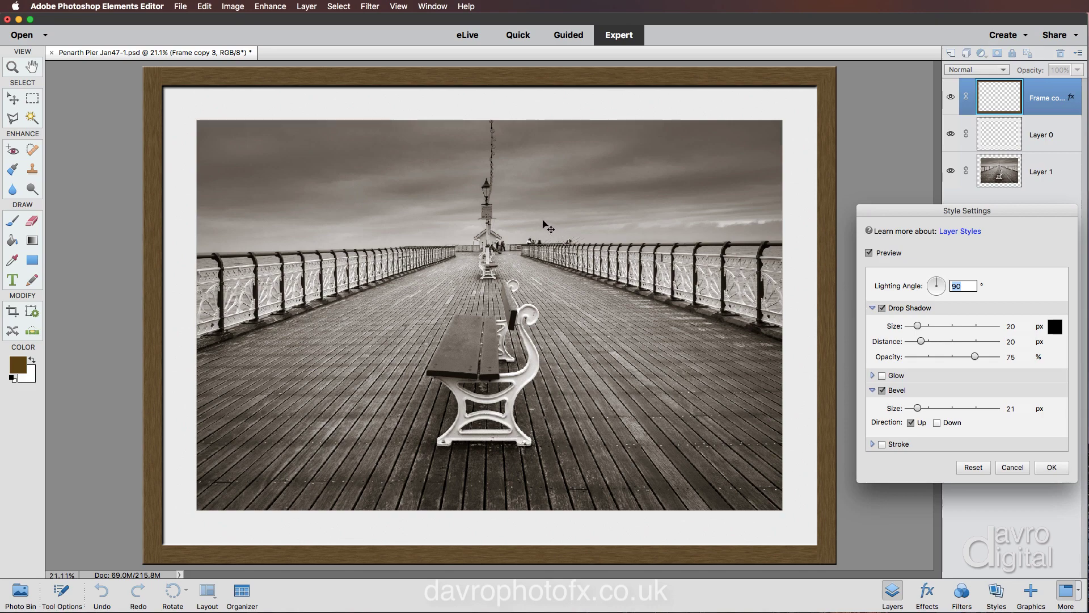
{"action": "left_click_drag", "start_coordinate": [537, 223], "coordinate": [551, 235]}
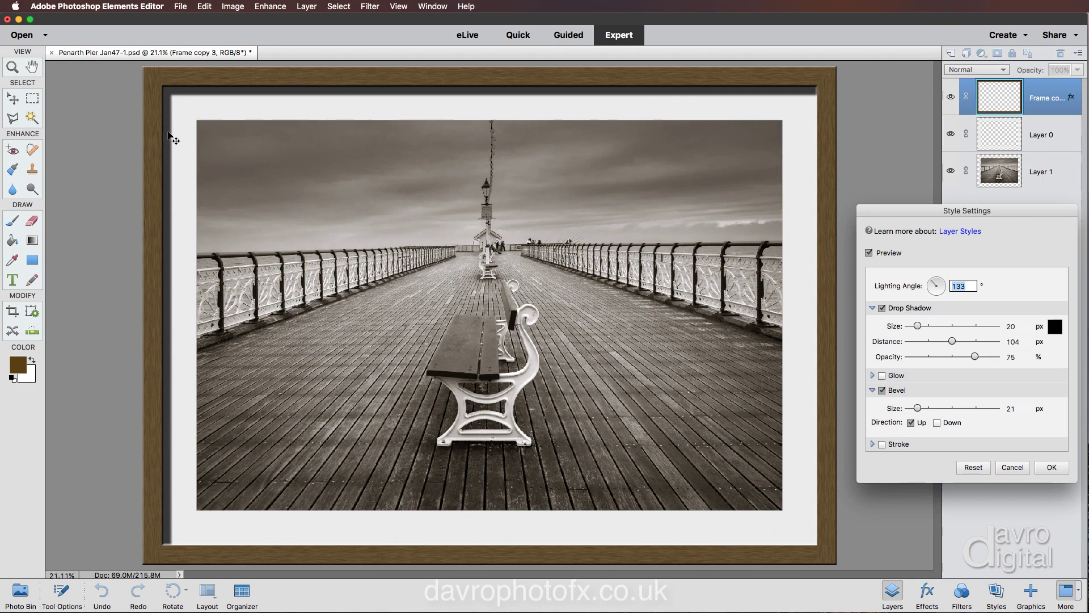
{"action": "left_click_drag", "start_coordinate": [339, 208], "coordinate": [356, 215]}
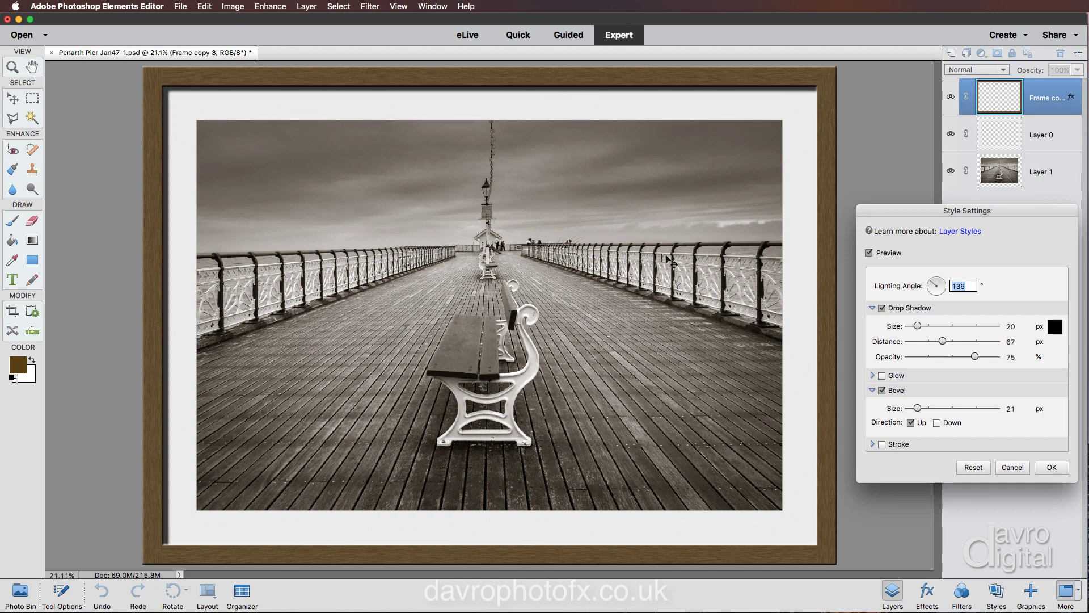
{"action": "left_click_drag", "start_coordinate": [917, 326], "coordinate": [930, 328]}
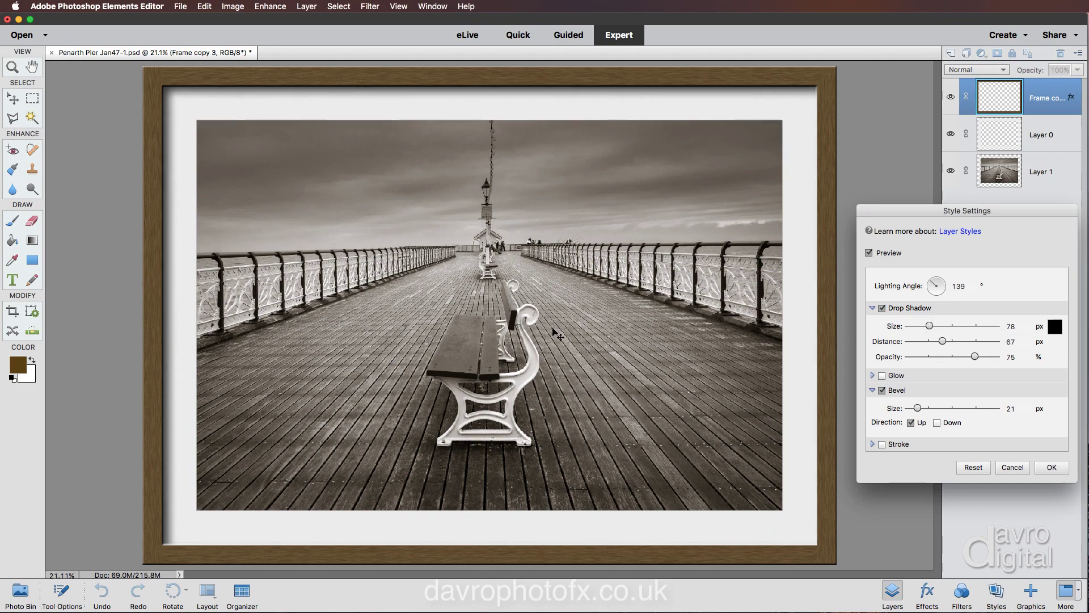
{"action": "left_click_drag", "start_coordinate": [555, 332], "coordinate": [559, 336]}
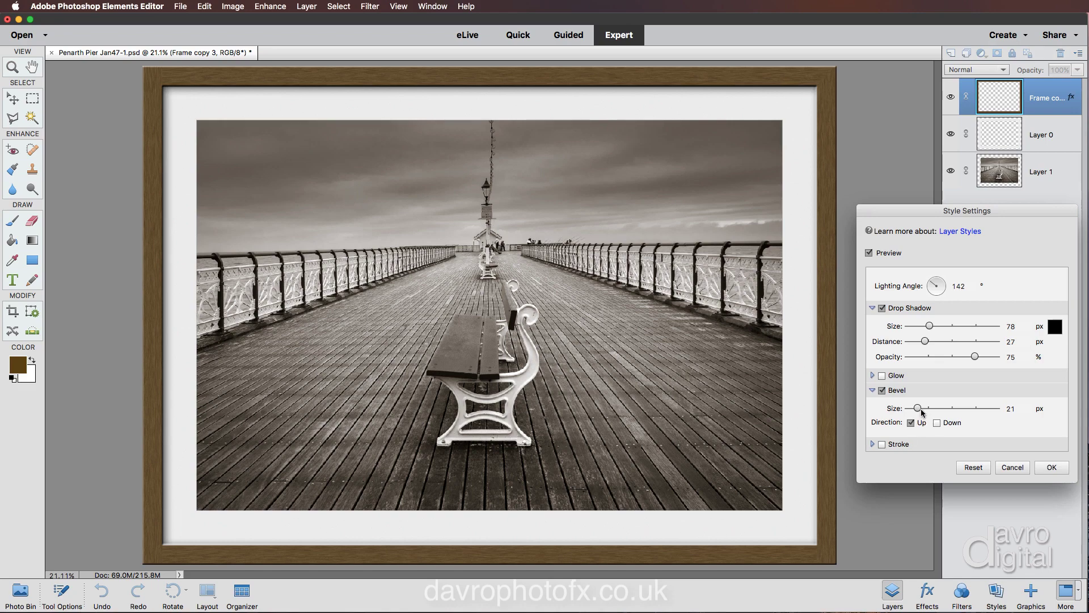
{"action": "mouse_move", "coordinate": [921, 410]}
{"action": "left_mouse_down"}
{"action": "mouse_move", "coordinate": [937, 412]}
{"action": "mouse_move", "coordinate": [919, 410]}
{"action": "left_mouse_up"}
{"action": "left_click", "coordinate": [1051, 467]}
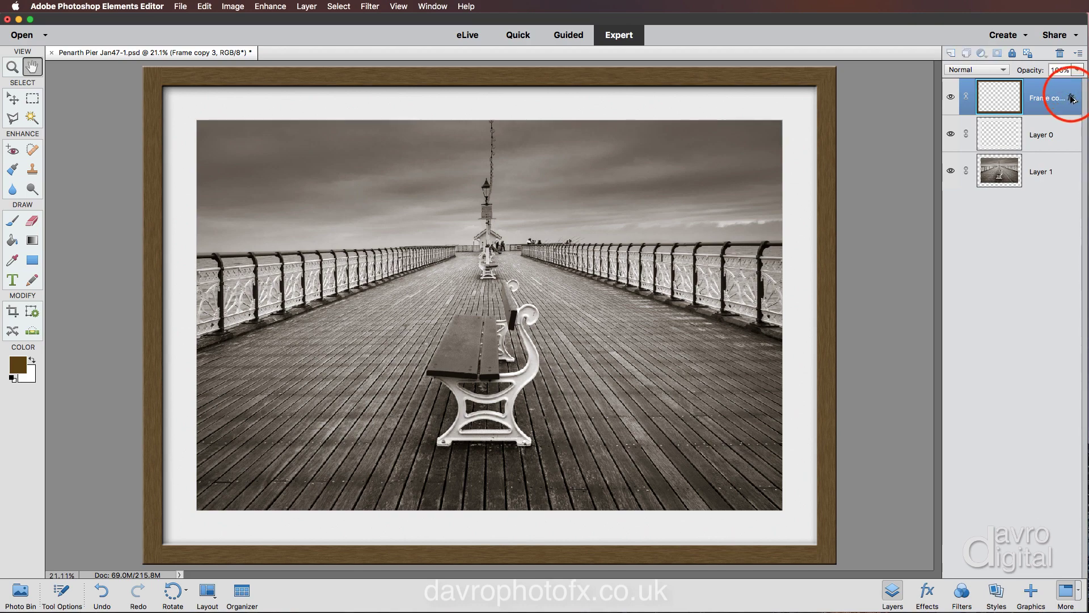
Copy the frame's layer style to Layer 0, without bevel and with a 56 px drop shadow at 10 px distance and 140° lighting angle.
{"action": "left_click_drag", "start_coordinate": [1072, 98], "coordinate": [1065, 134]}
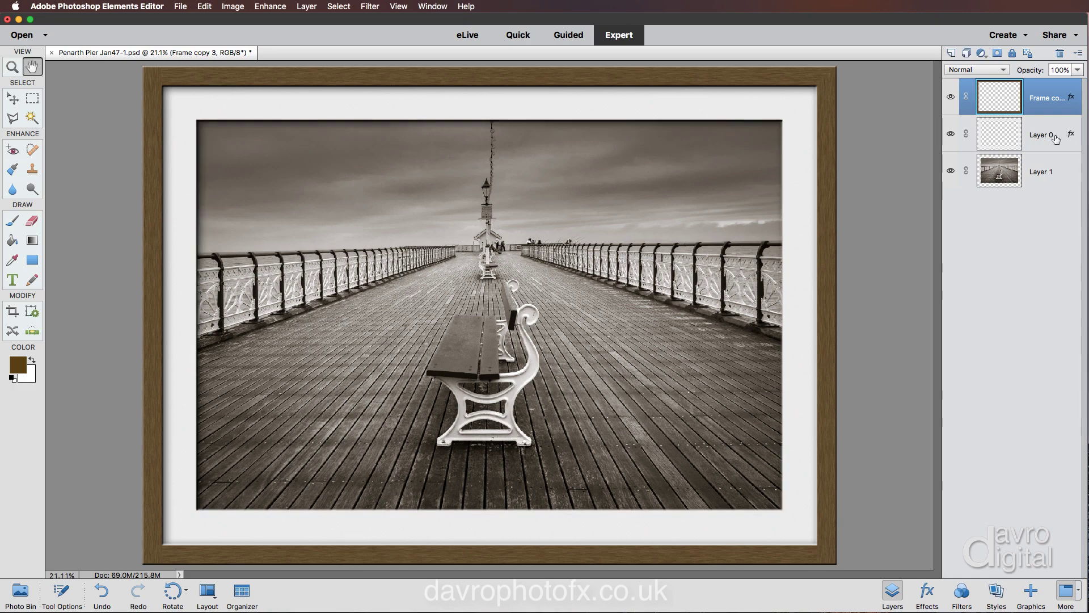
{"action": "double_click", "coordinate": [1072, 135]}
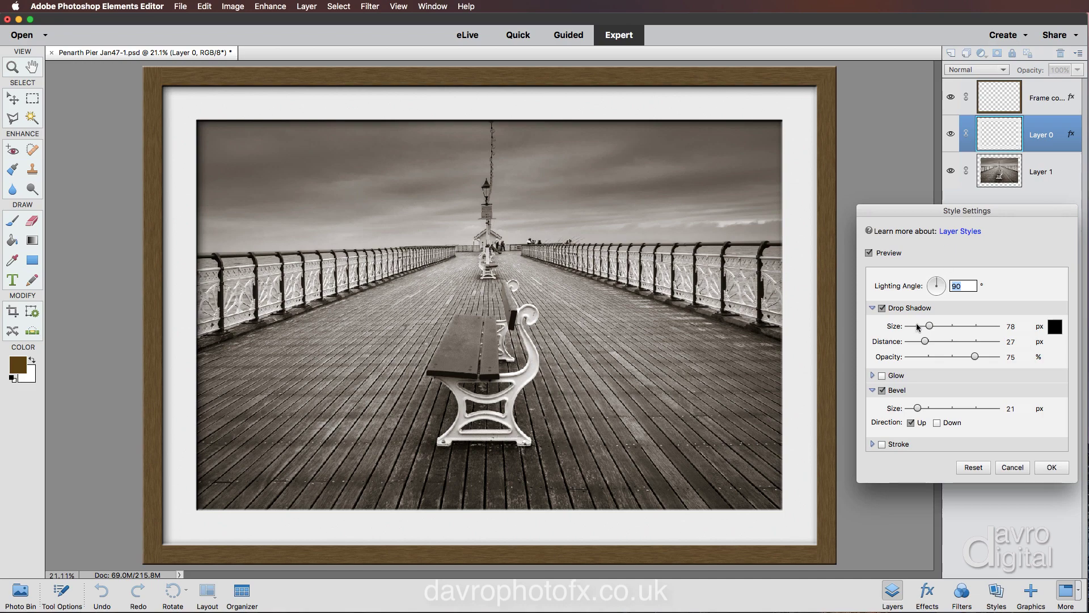
{"action": "left_click", "coordinate": [883, 391]}
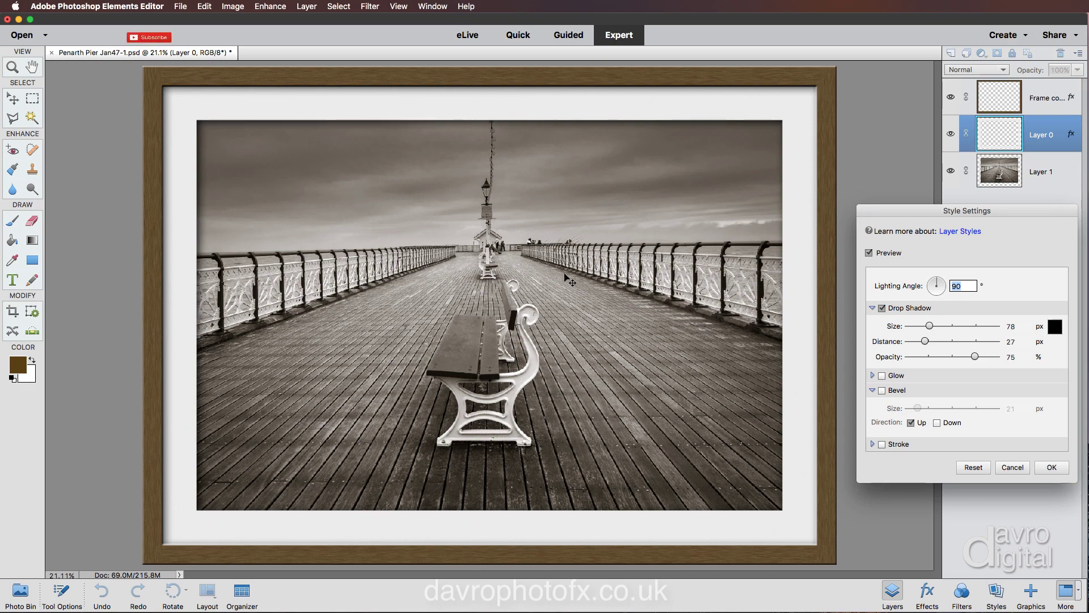
{"action": "left_click_drag", "start_coordinate": [565, 275], "coordinate": [560, 268]}
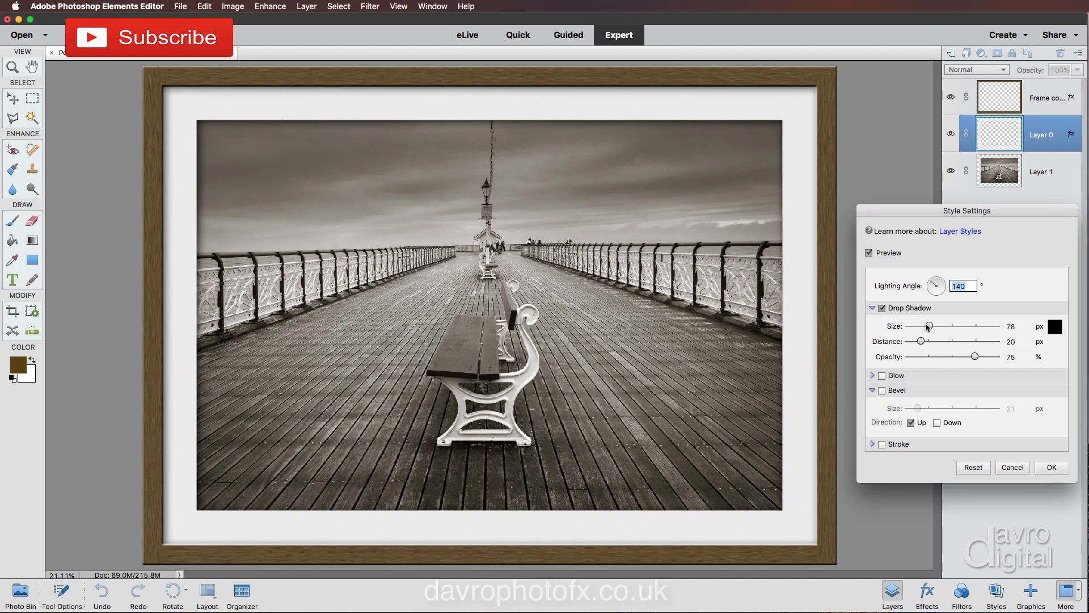
{"action": "mouse_move", "coordinate": [929, 326]}
{"action": "left_mouse_down"}
{"action": "mouse_move", "coordinate": [919, 326]}
{"action": "mouse_move", "coordinate": [917, 343]}
{"action": "left_mouse_up"}
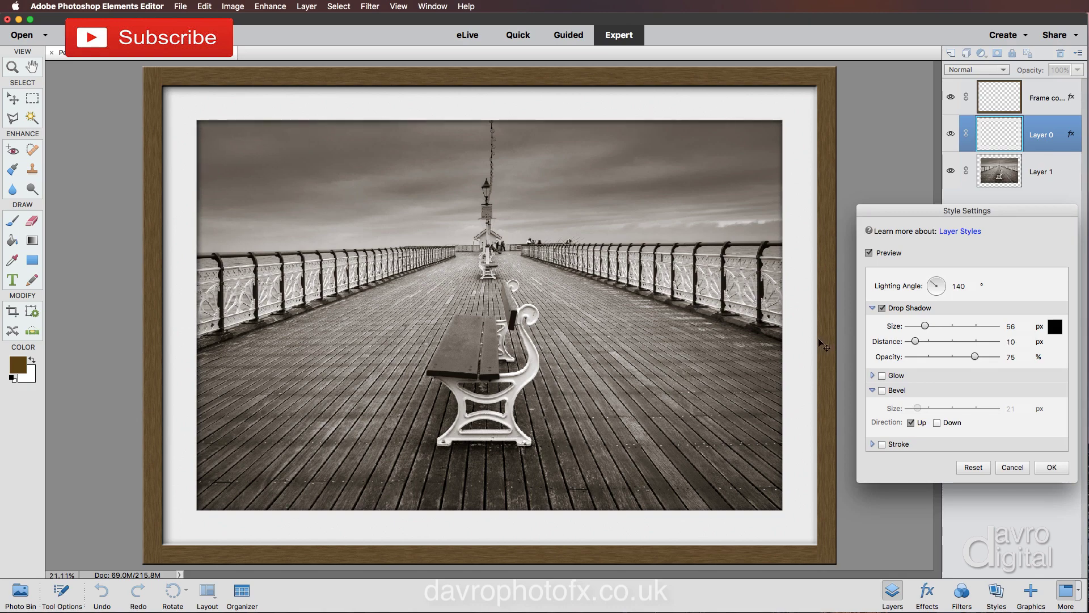
Compare Layer 0's drop shadow off and on at the upper-right corner and reduce its size to 32 px.
{"action": "left_click", "coordinate": [755, 139], "text": "super"}
{"action": "left_click", "coordinate": [488, 311], "text": "super"}
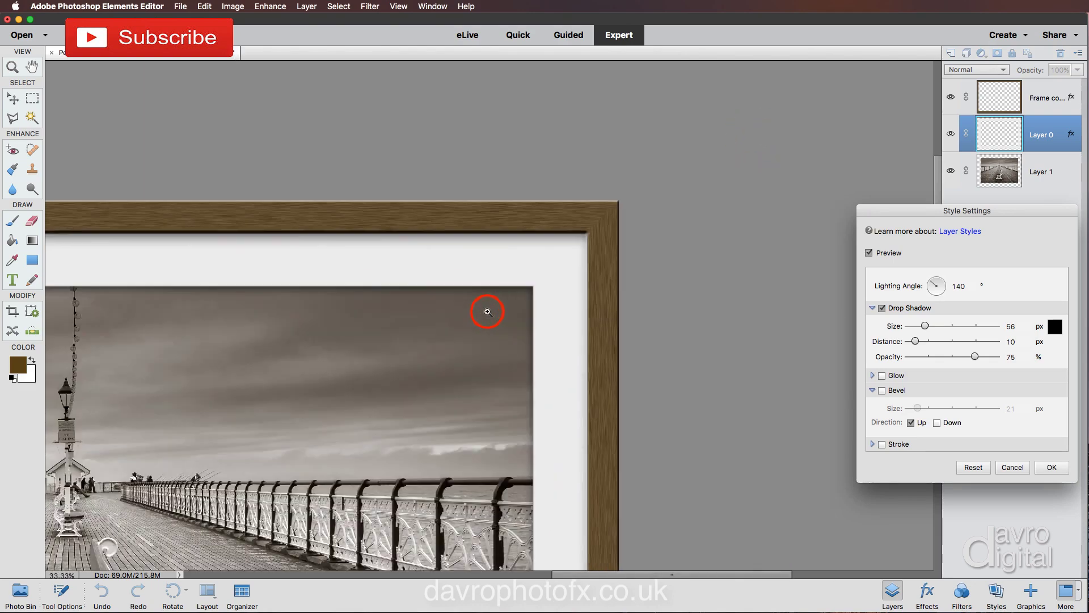
{"action": "left_click", "coordinate": [487, 312], "text": "super"}
{"action": "left_click", "coordinate": [488, 312], "text": "super"}
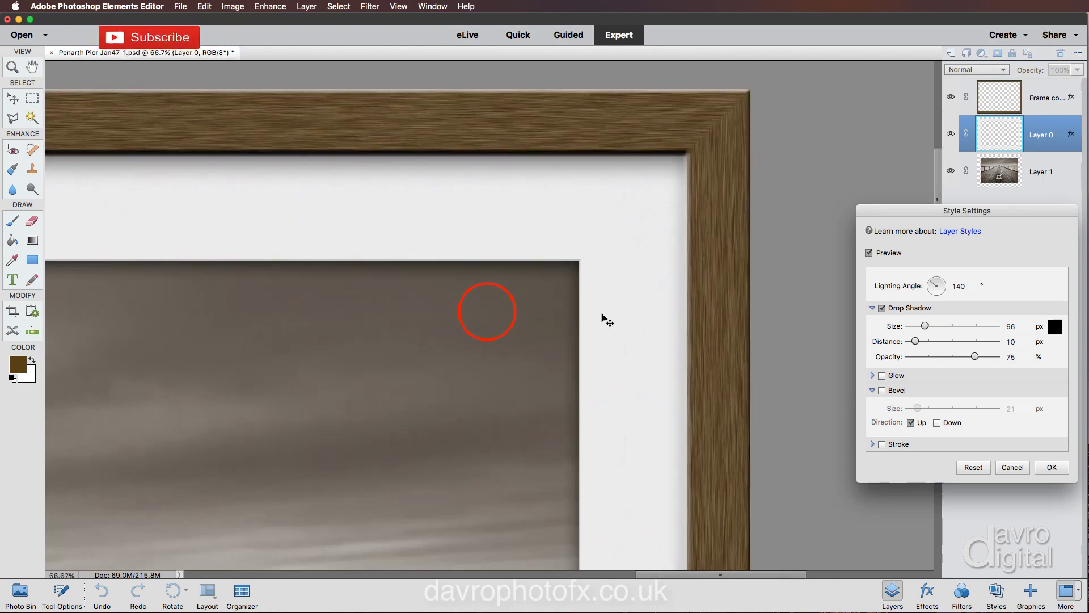
{"action": "left_click", "coordinate": [882, 308]}
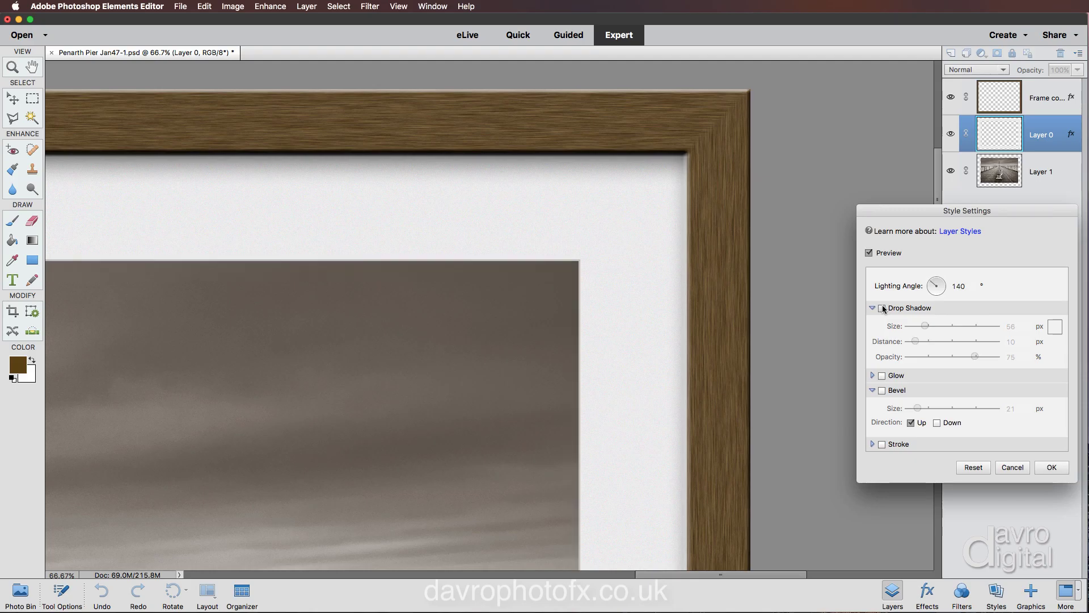
{"action": "left_click", "coordinate": [883, 308]}
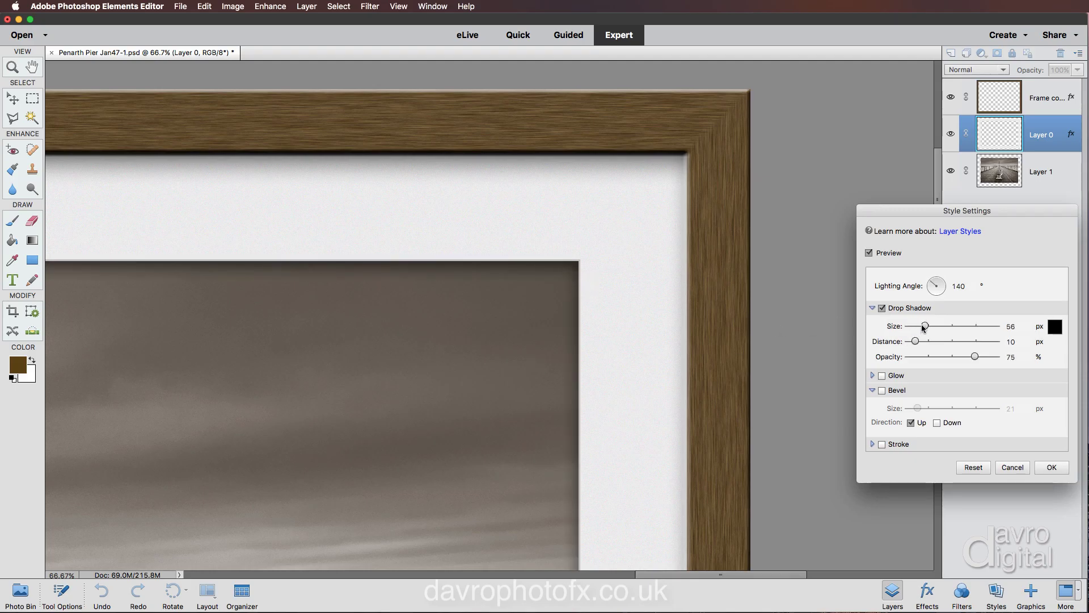
{"action": "left_click_drag", "start_coordinate": [923, 325], "coordinate": [920, 325]}
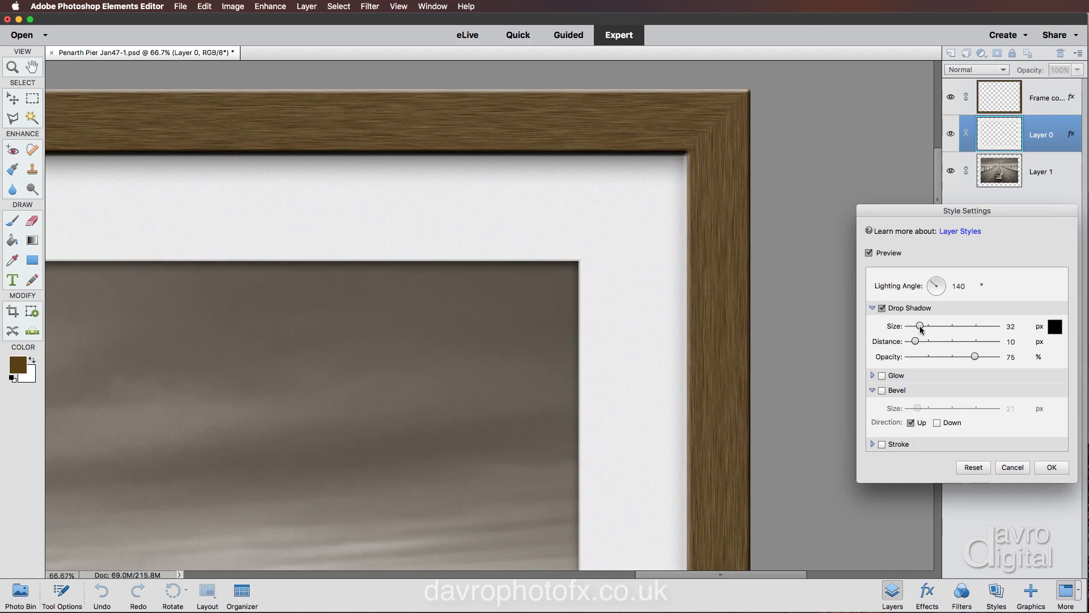
{"action": "left_click", "coordinate": [883, 308]}
{"action": "left_click", "coordinate": [883, 308]}
{"action": "key", "text": "super+0"}
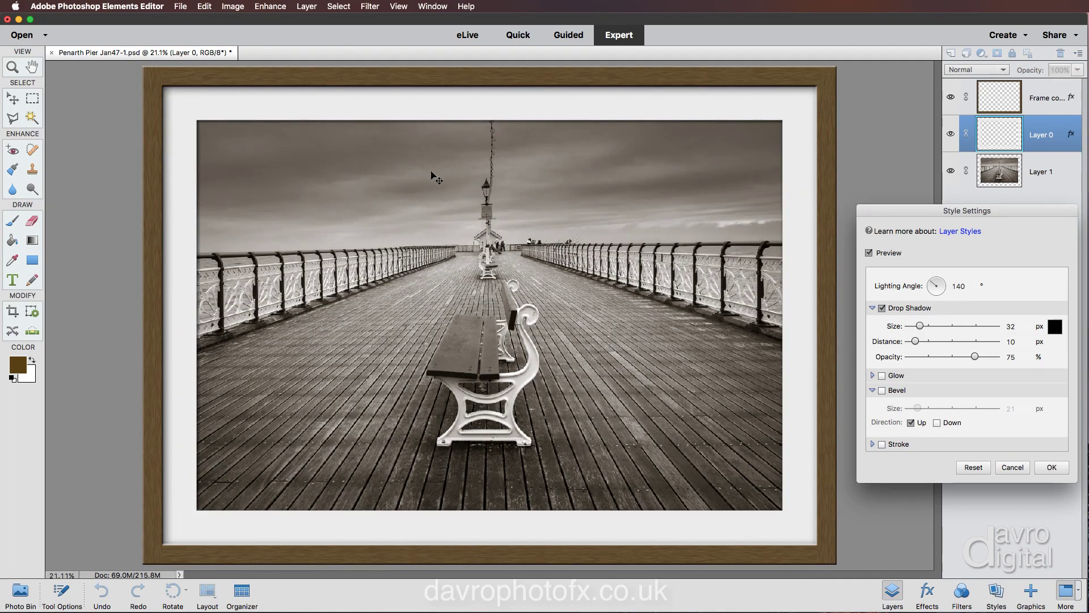
{"action": "left_click", "coordinate": [1048, 470]}
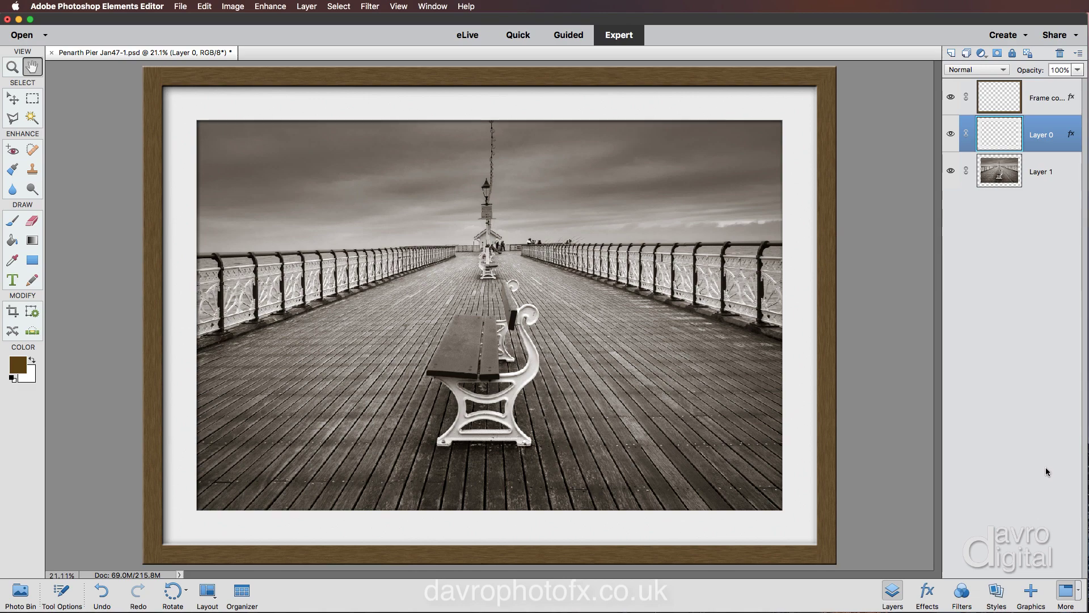
Add a Brightness/Contrast adjustment layer above the frame layer and clip it to that layer only.
{"action": "left_click", "coordinate": [1047, 100]}
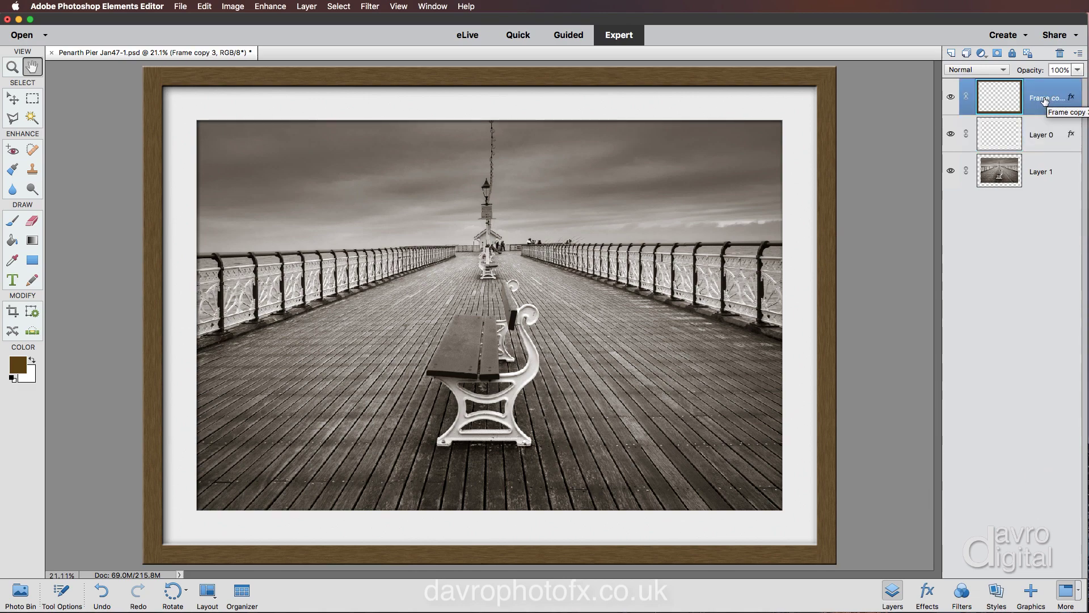
{"action": "left_click", "coordinate": [982, 53]}
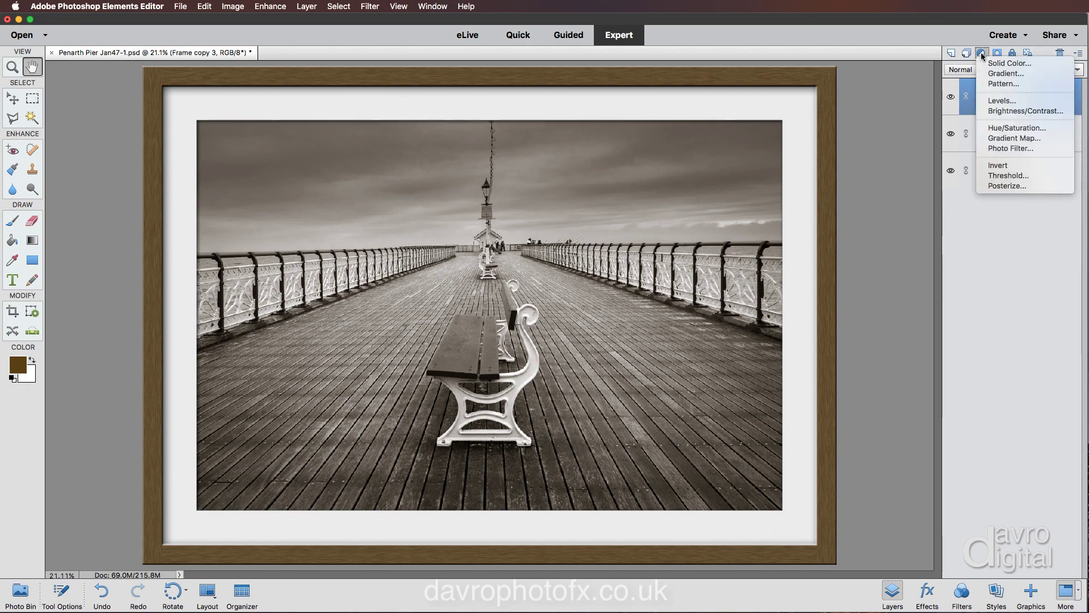
{"action": "left_click", "coordinate": [998, 111]}
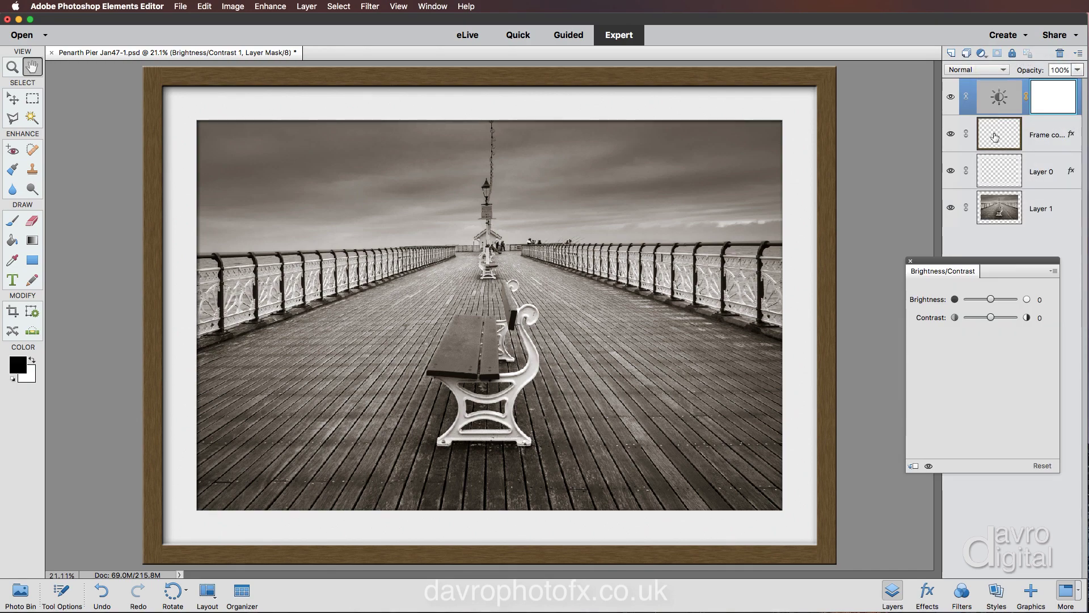
{"action": "left_click", "coordinate": [915, 467]}
{"action": "left_click", "coordinate": [913, 467]}
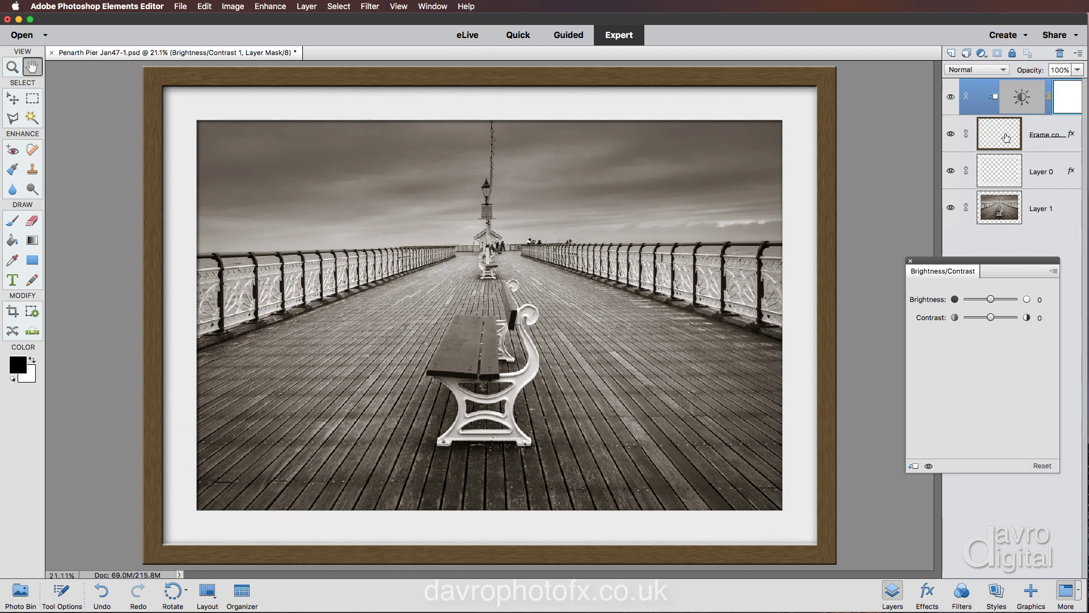
Try a lighter frame at brightness 44, then darken it moderately with a negative brightness value.
{"action": "left_click_drag", "start_coordinate": [992, 301], "coordinate": [1000, 303]}
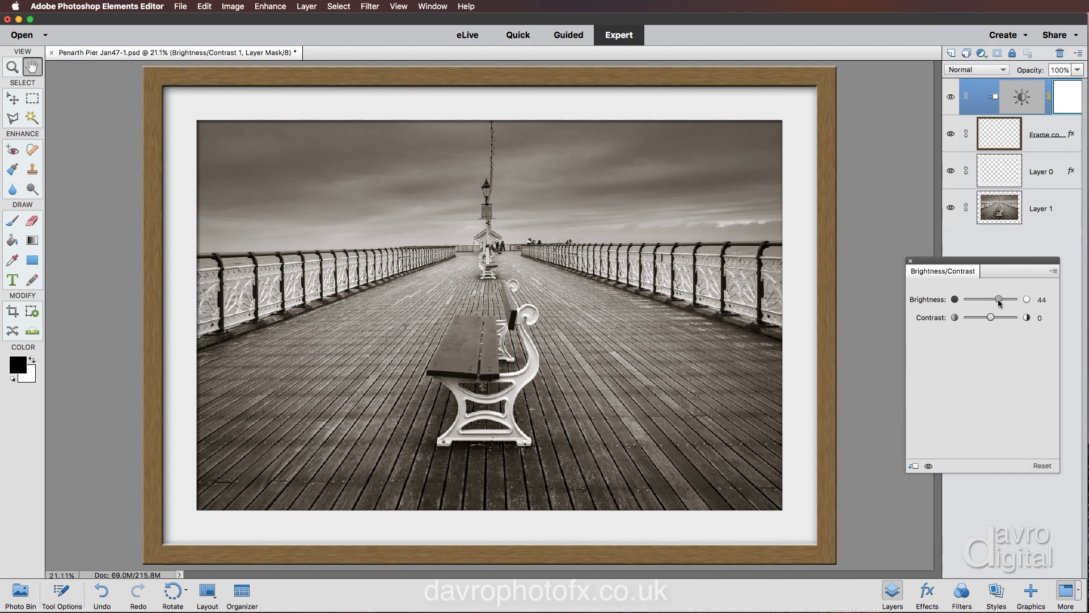
{"action": "left_click_drag", "start_coordinate": [997, 301], "coordinate": [986, 302]}
{"action": "left_click_drag", "start_coordinate": [986, 300], "coordinate": [984, 301]}
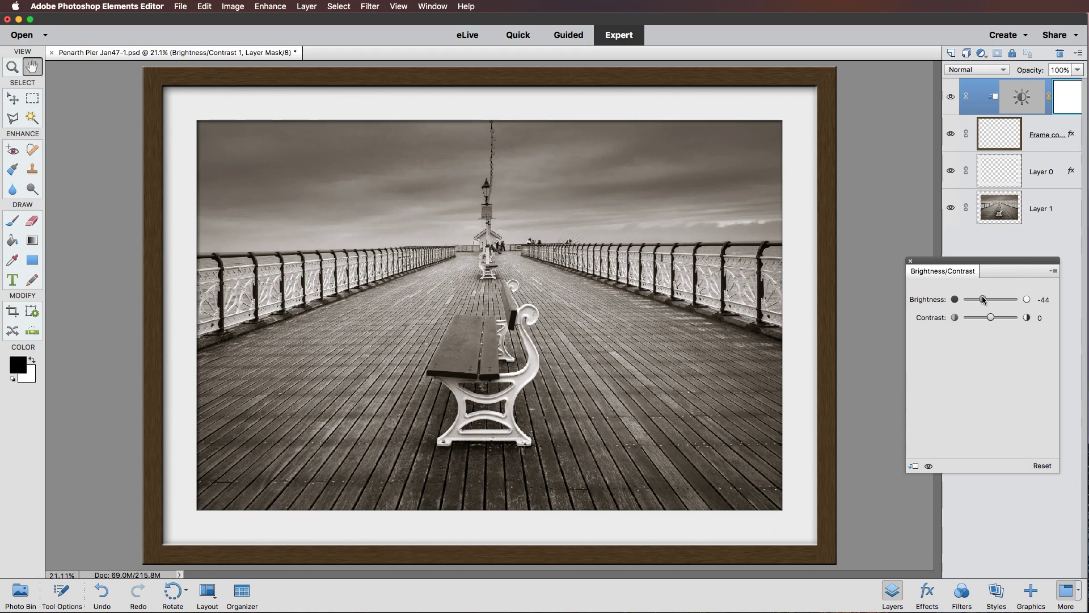
{"action": "left_click_drag", "start_coordinate": [983, 299], "coordinate": [986, 299]}
{"action": "left_click", "coordinate": [910, 261]}
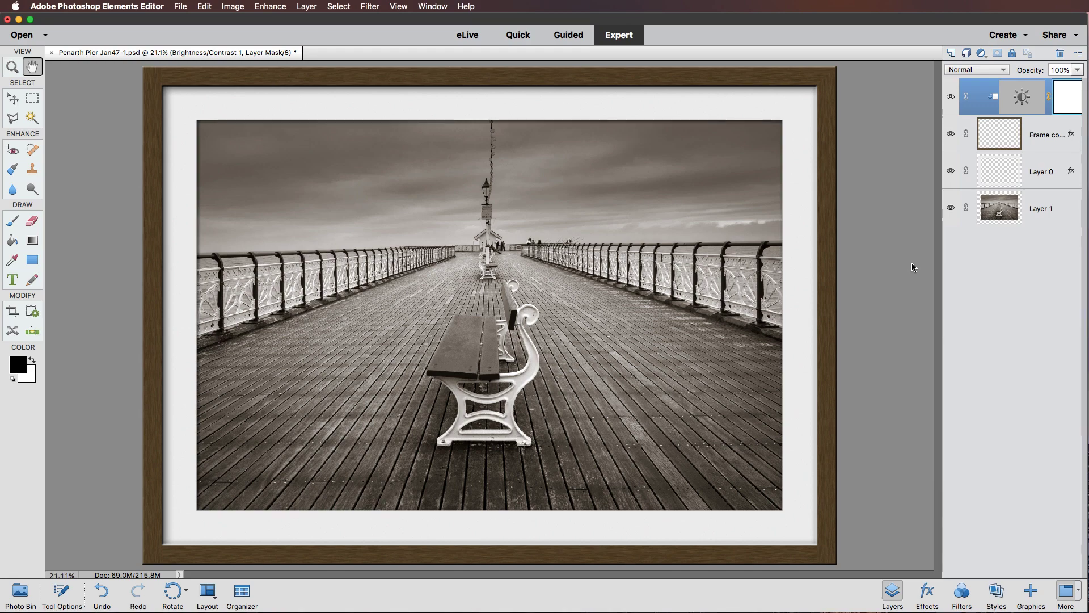
Change the workspace background around the image to Black and hide the panels to present the framed photo larger.
{"action": "right_click", "coordinate": [878, 257]}
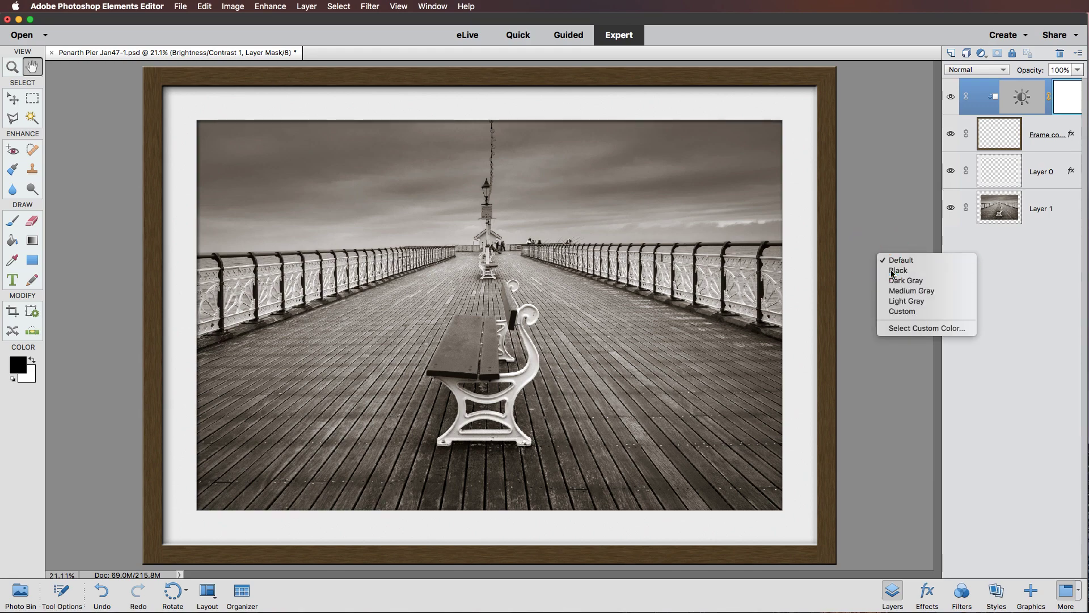
{"action": "left_click", "coordinate": [893, 272]}
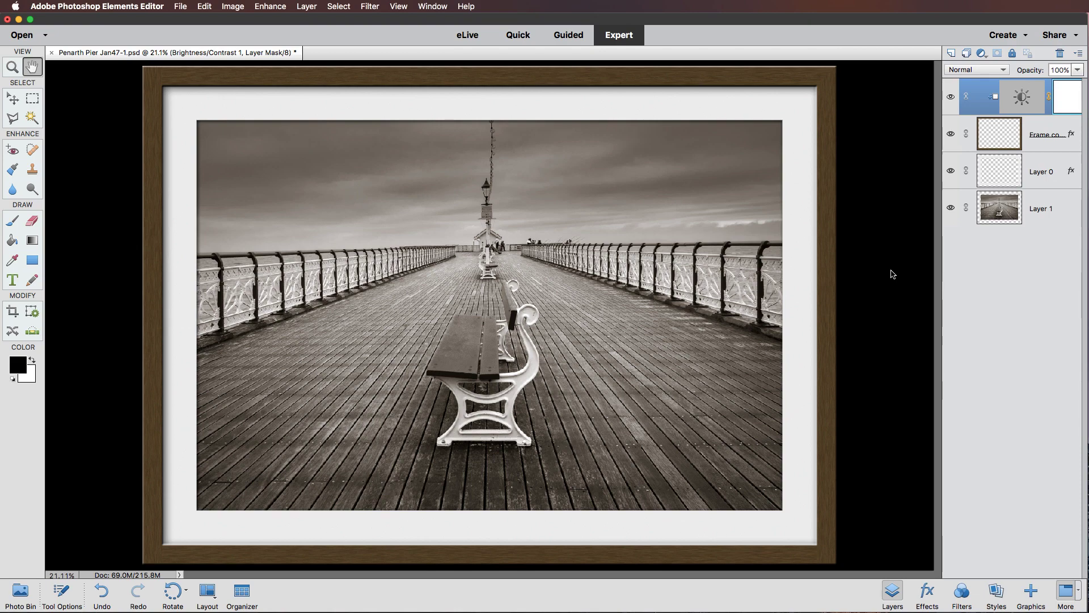
{"action": "key", "text": "Tab"}
{"action": "scroll", "coordinate": [892, 272], "scroll_direction": "up", "scroll_amount": 1}
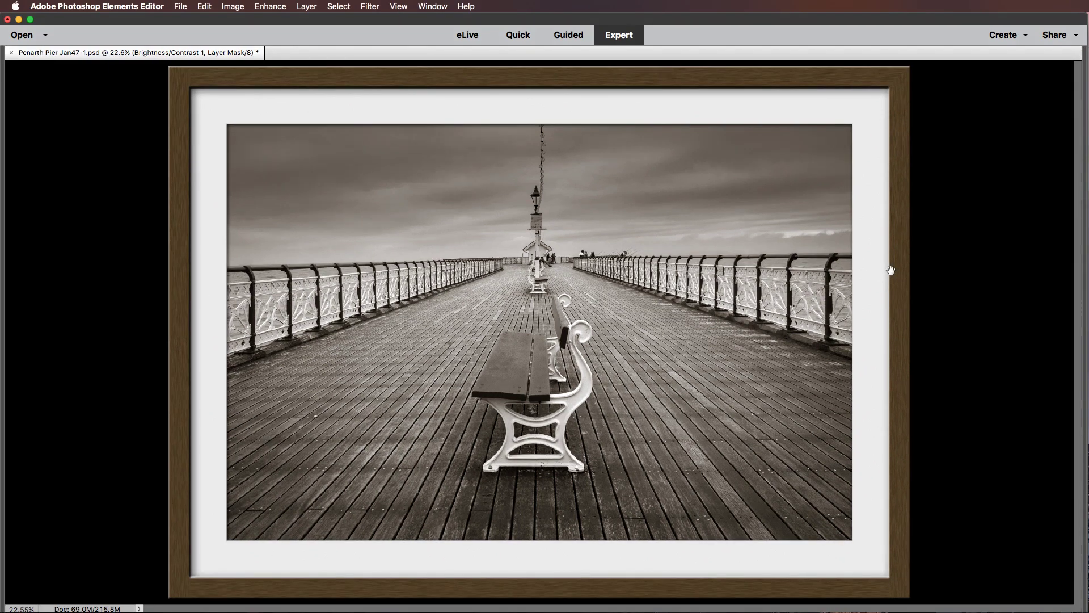